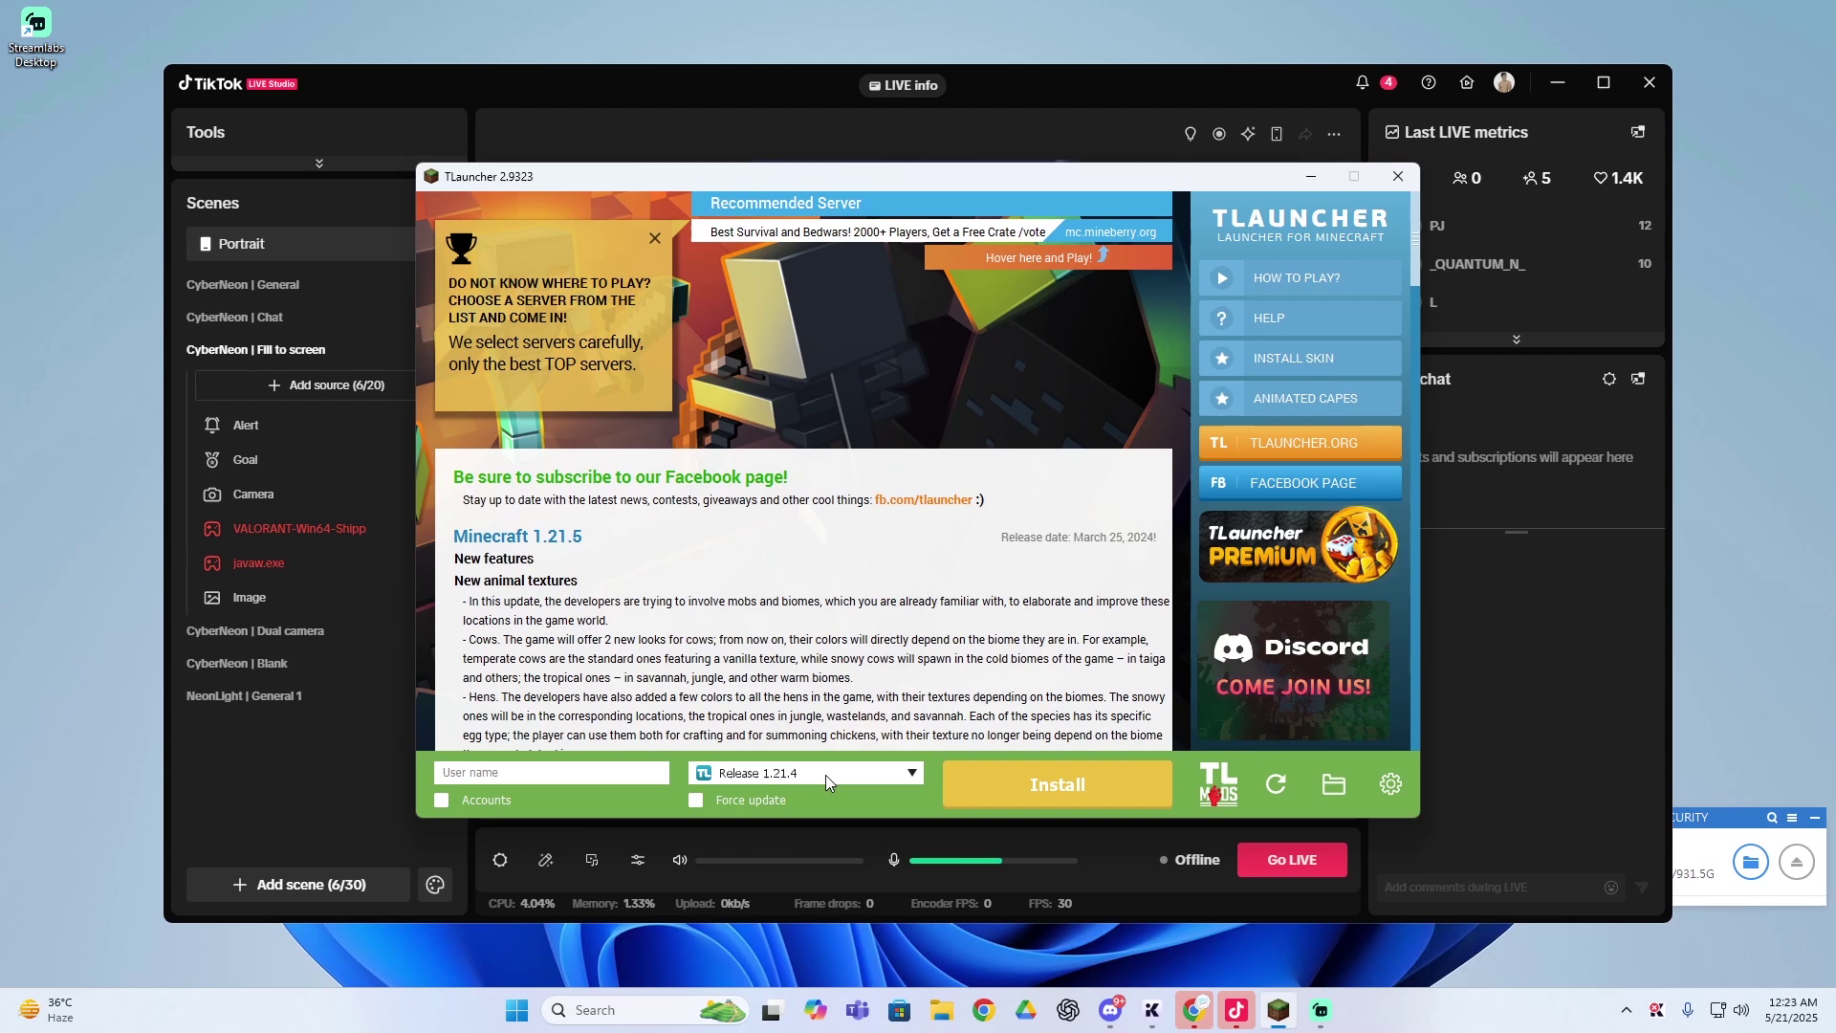
Browse the game version list, leaving Release 1.21.4 selected.
{"action": "left_click", "coordinate": [825, 771]}
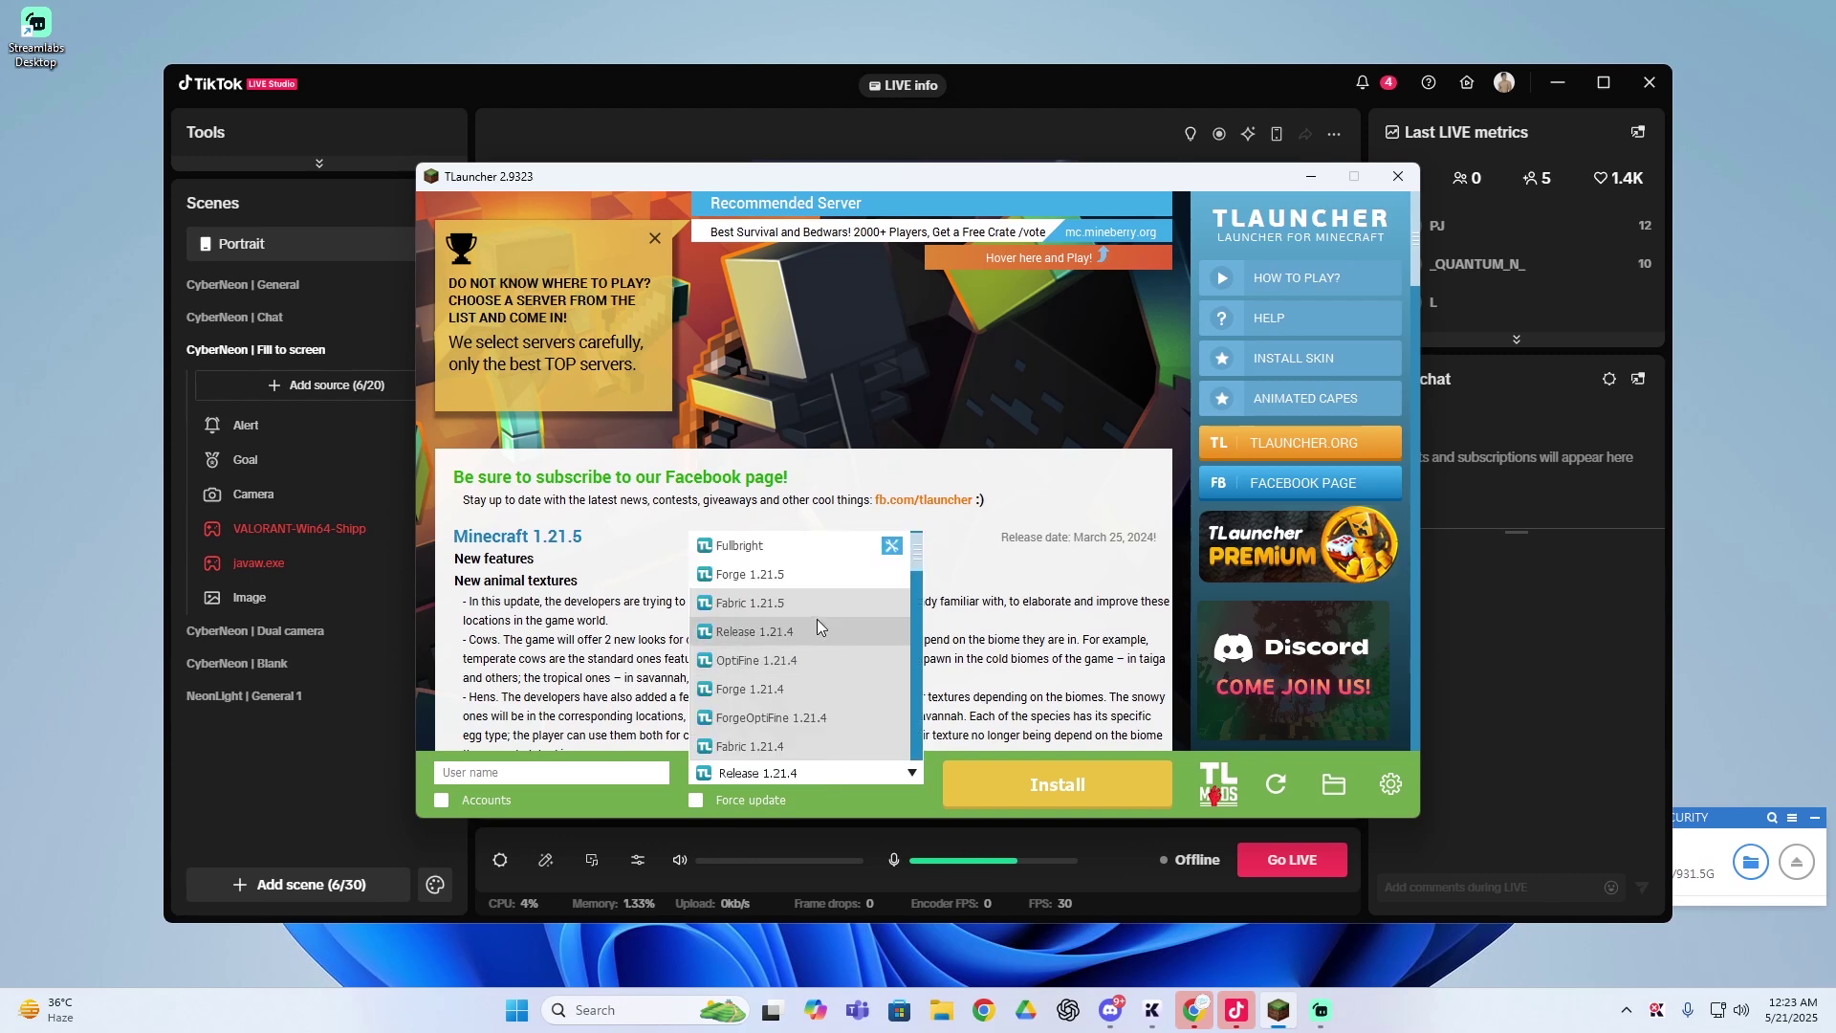
{"action": "scroll", "coordinate": [802, 635], "scroll_direction": "down", "scroll_amount": 3}
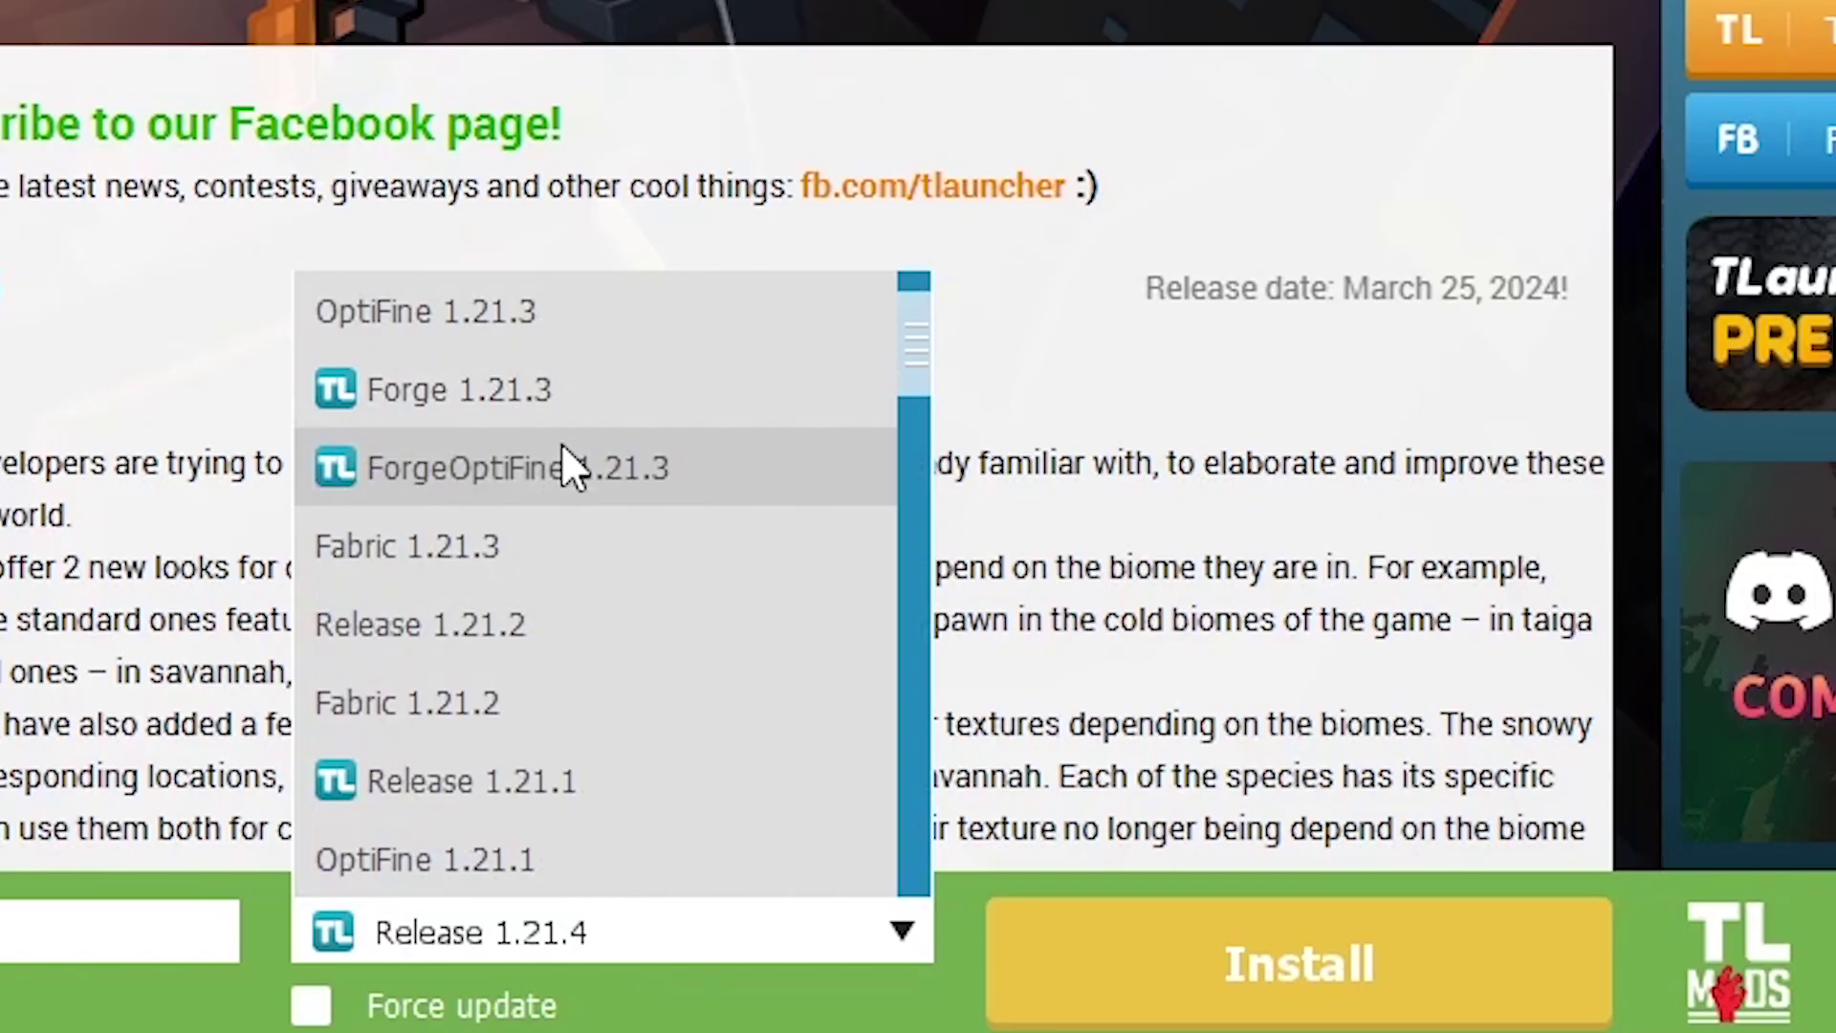
{"action": "scroll", "coordinate": [790, 657], "scroll_direction": "down", "scroll_amount": 3}
{"action": "scroll", "coordinate": [580, 602], "scroll_direction": "down", "scroll_amount": 6}
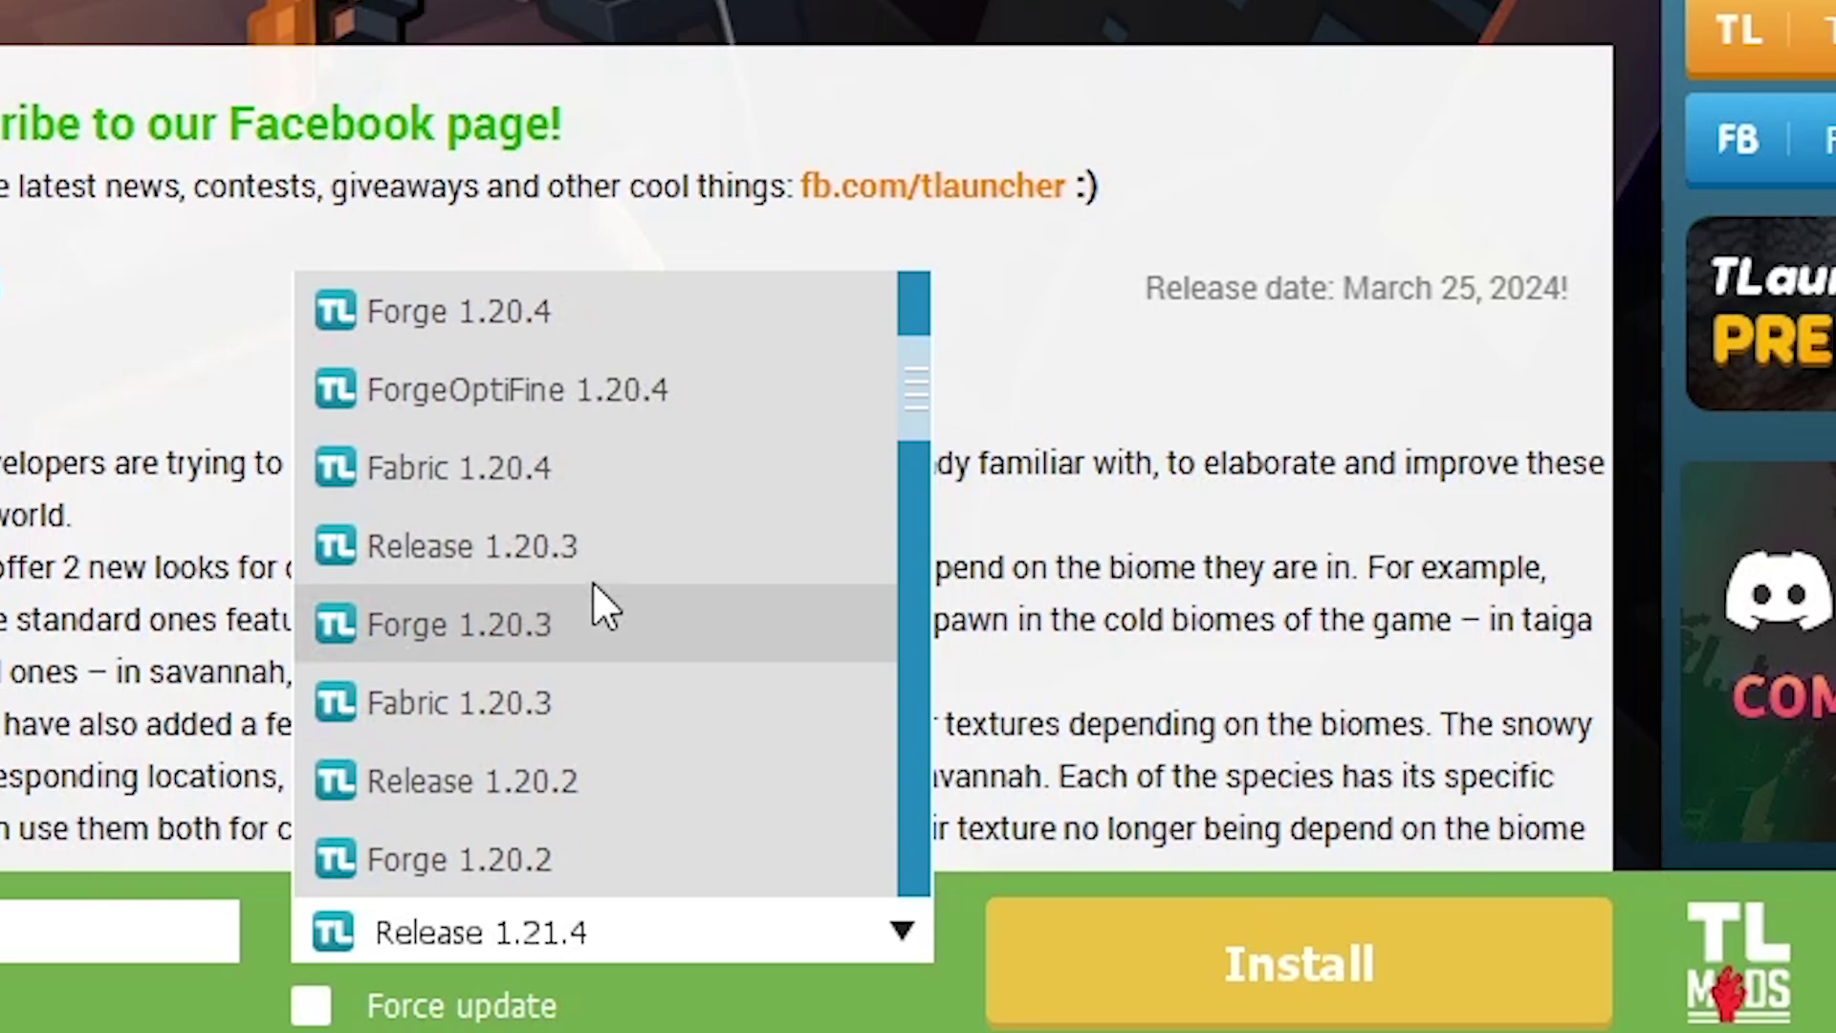
{"action": "scroll", "coordinate": [599, 576], "scroll_direction": "up", "scroll_amount": 12}
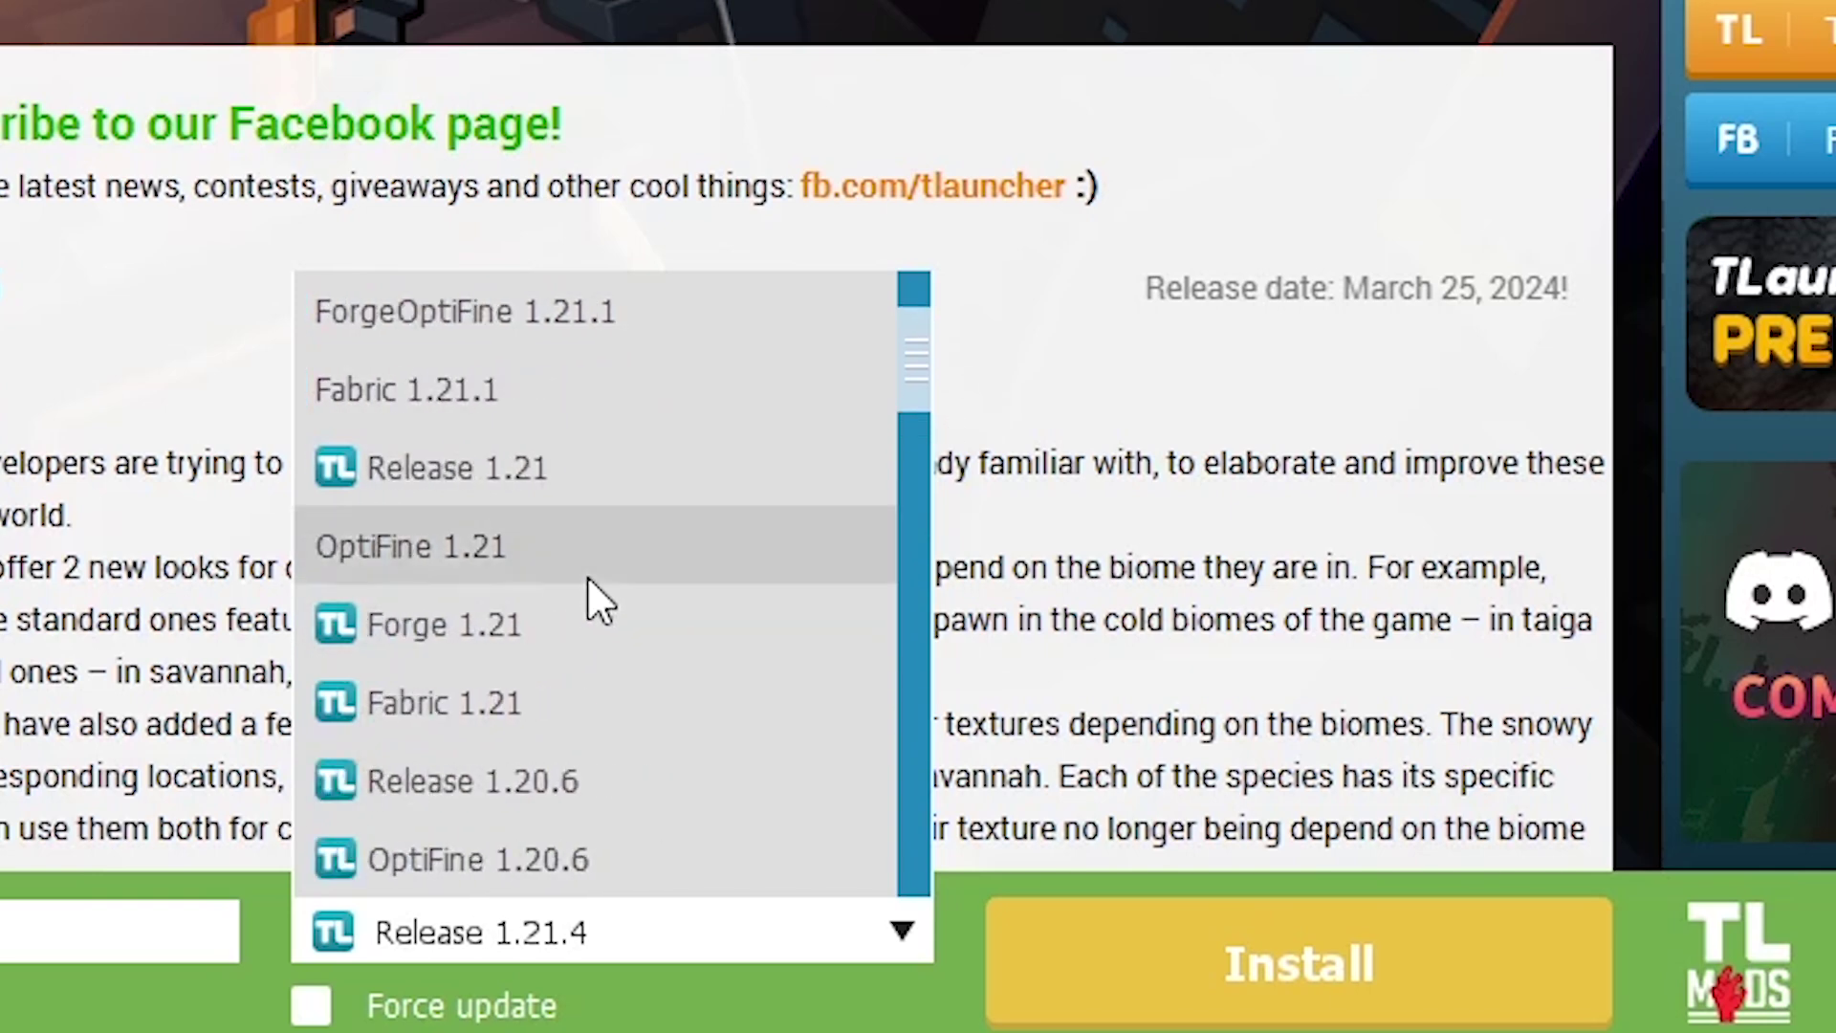
{"action": "scroll", "coordinate": [502, 473], "scroll_direction": "up", "scroll_amount": 1}
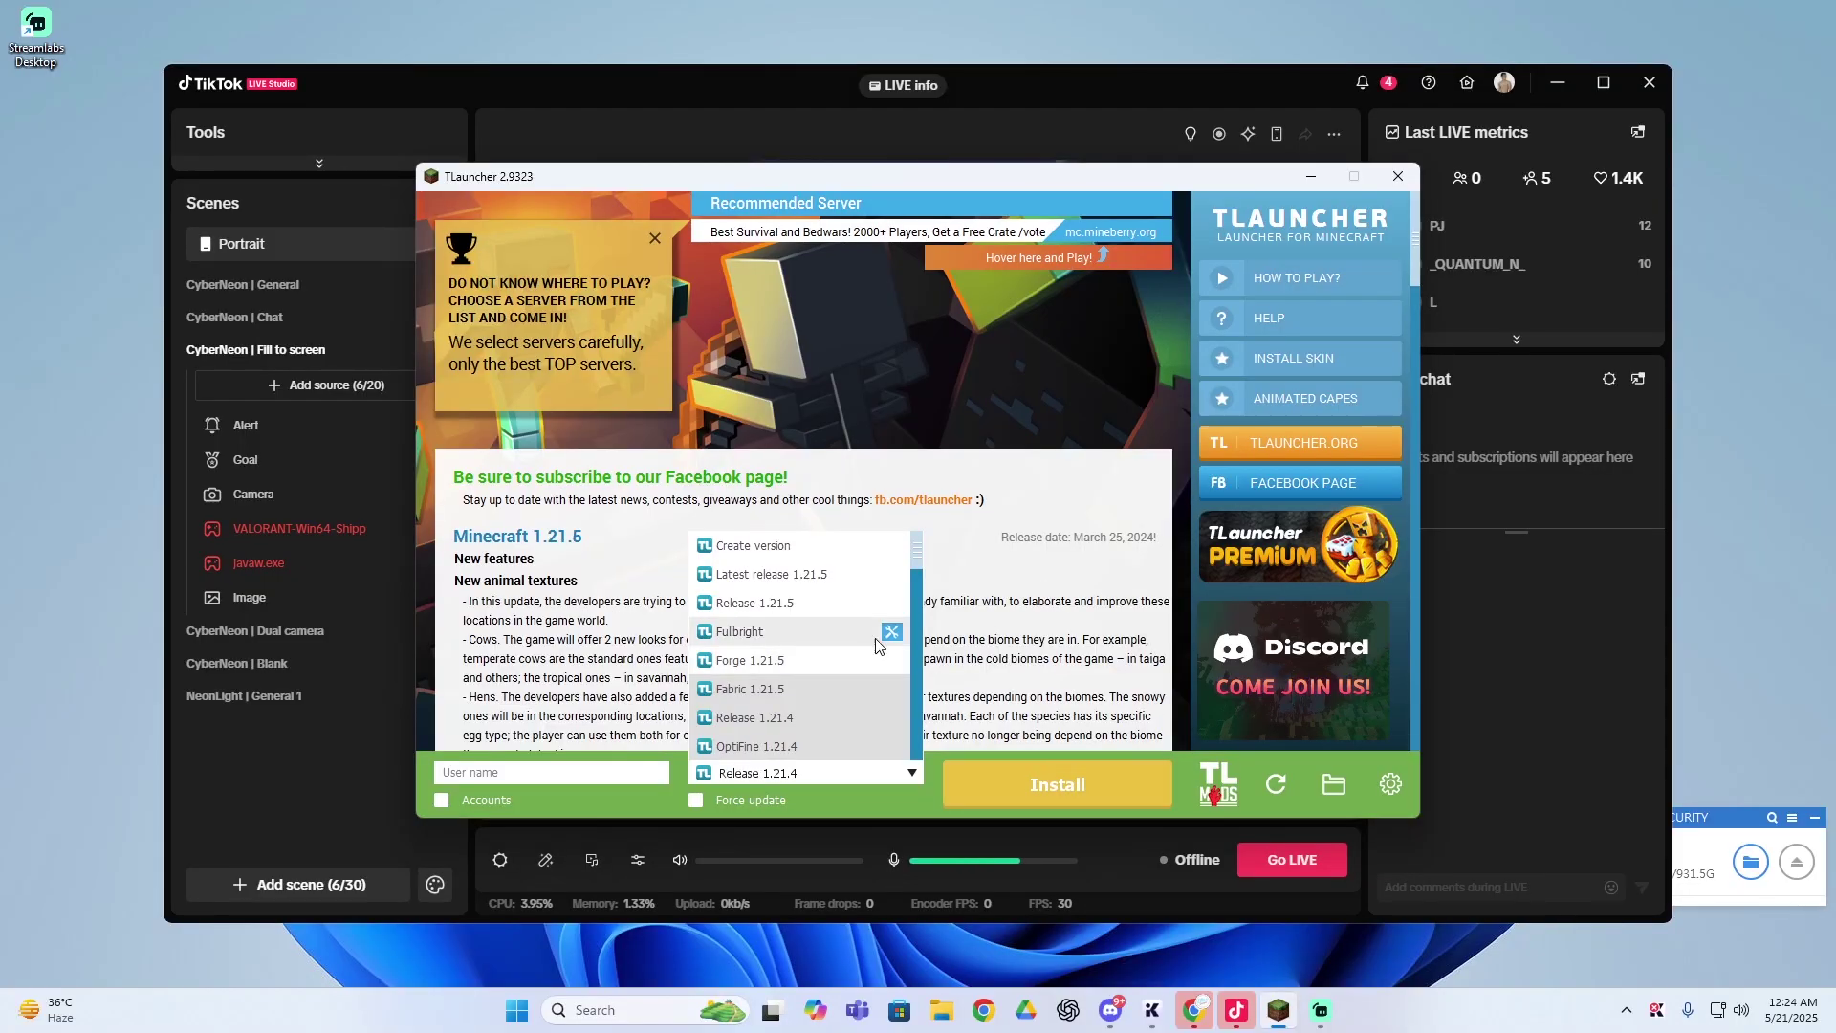
{"action": "left_click", "coordinate": [1184, 811]}
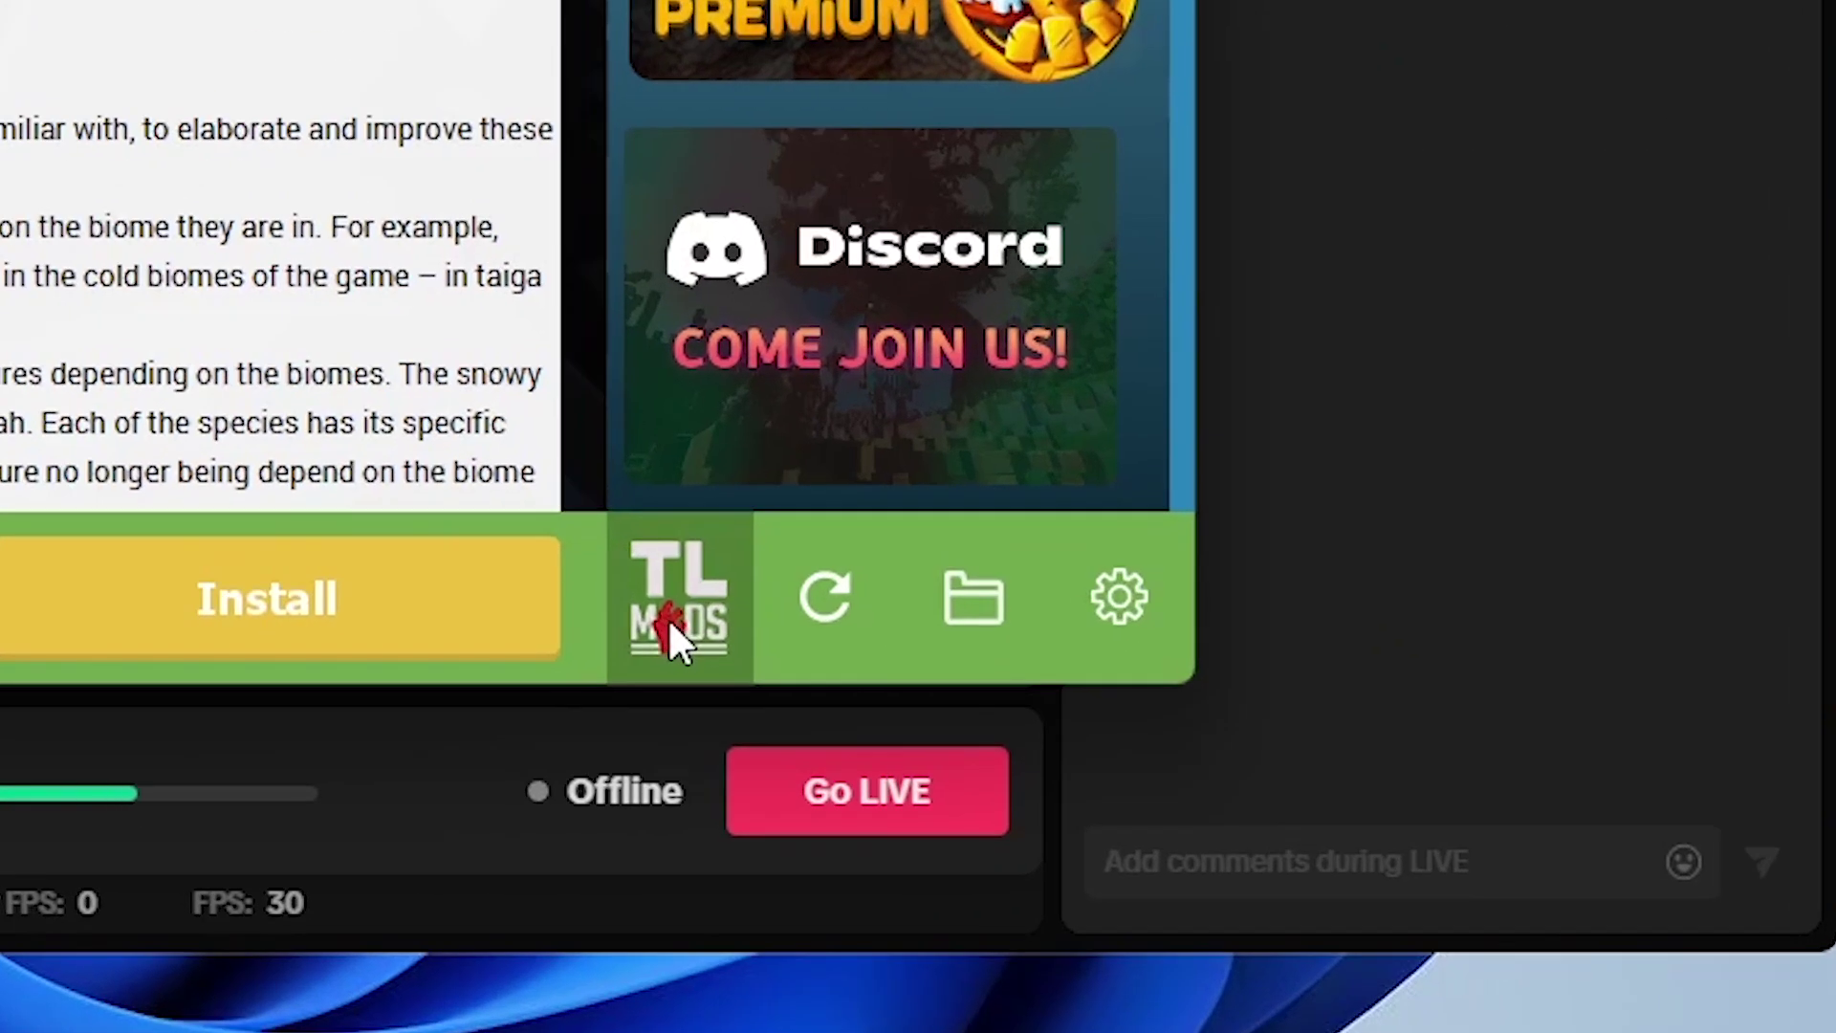
Start a new mod-pack in the TL Mods catalogue named 'Neoforge'.
{"action": "left_click", "coordinate": [668, 617]}
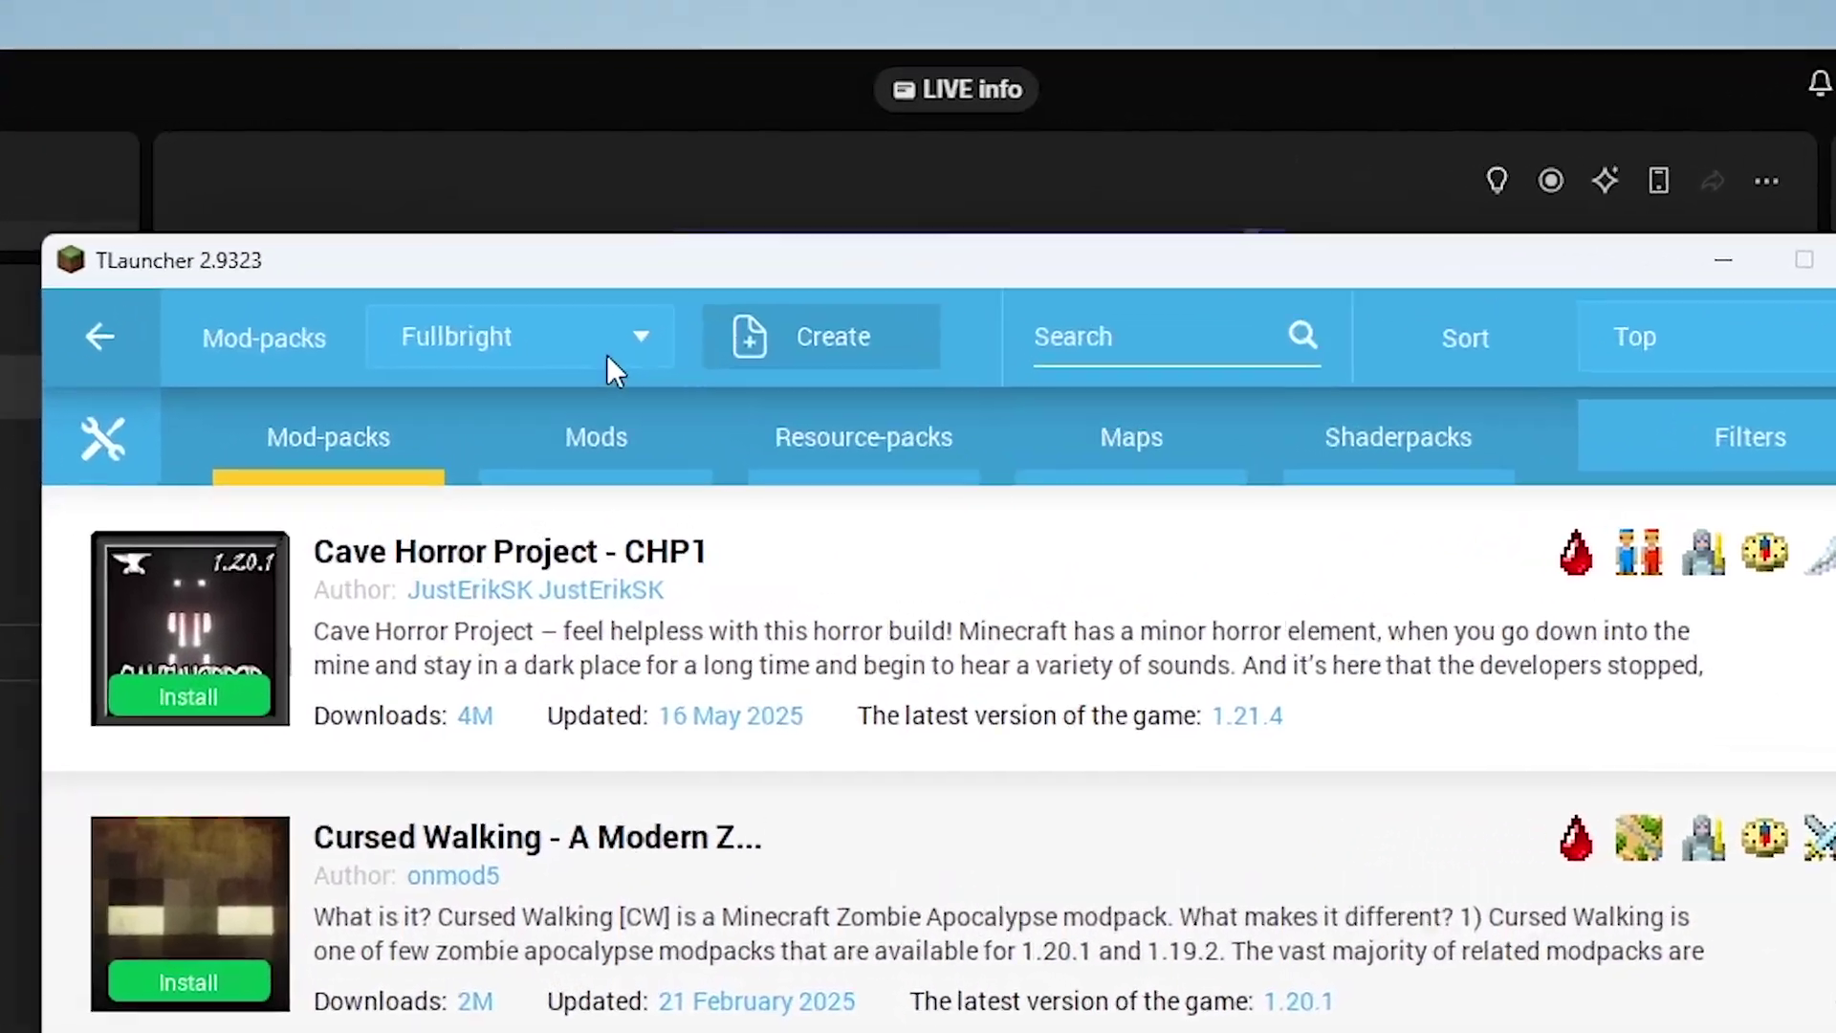
{"action": "left_click", "coordinate": [718, 229]}
{"action": "left_click", "coordinate": [359, 560]}
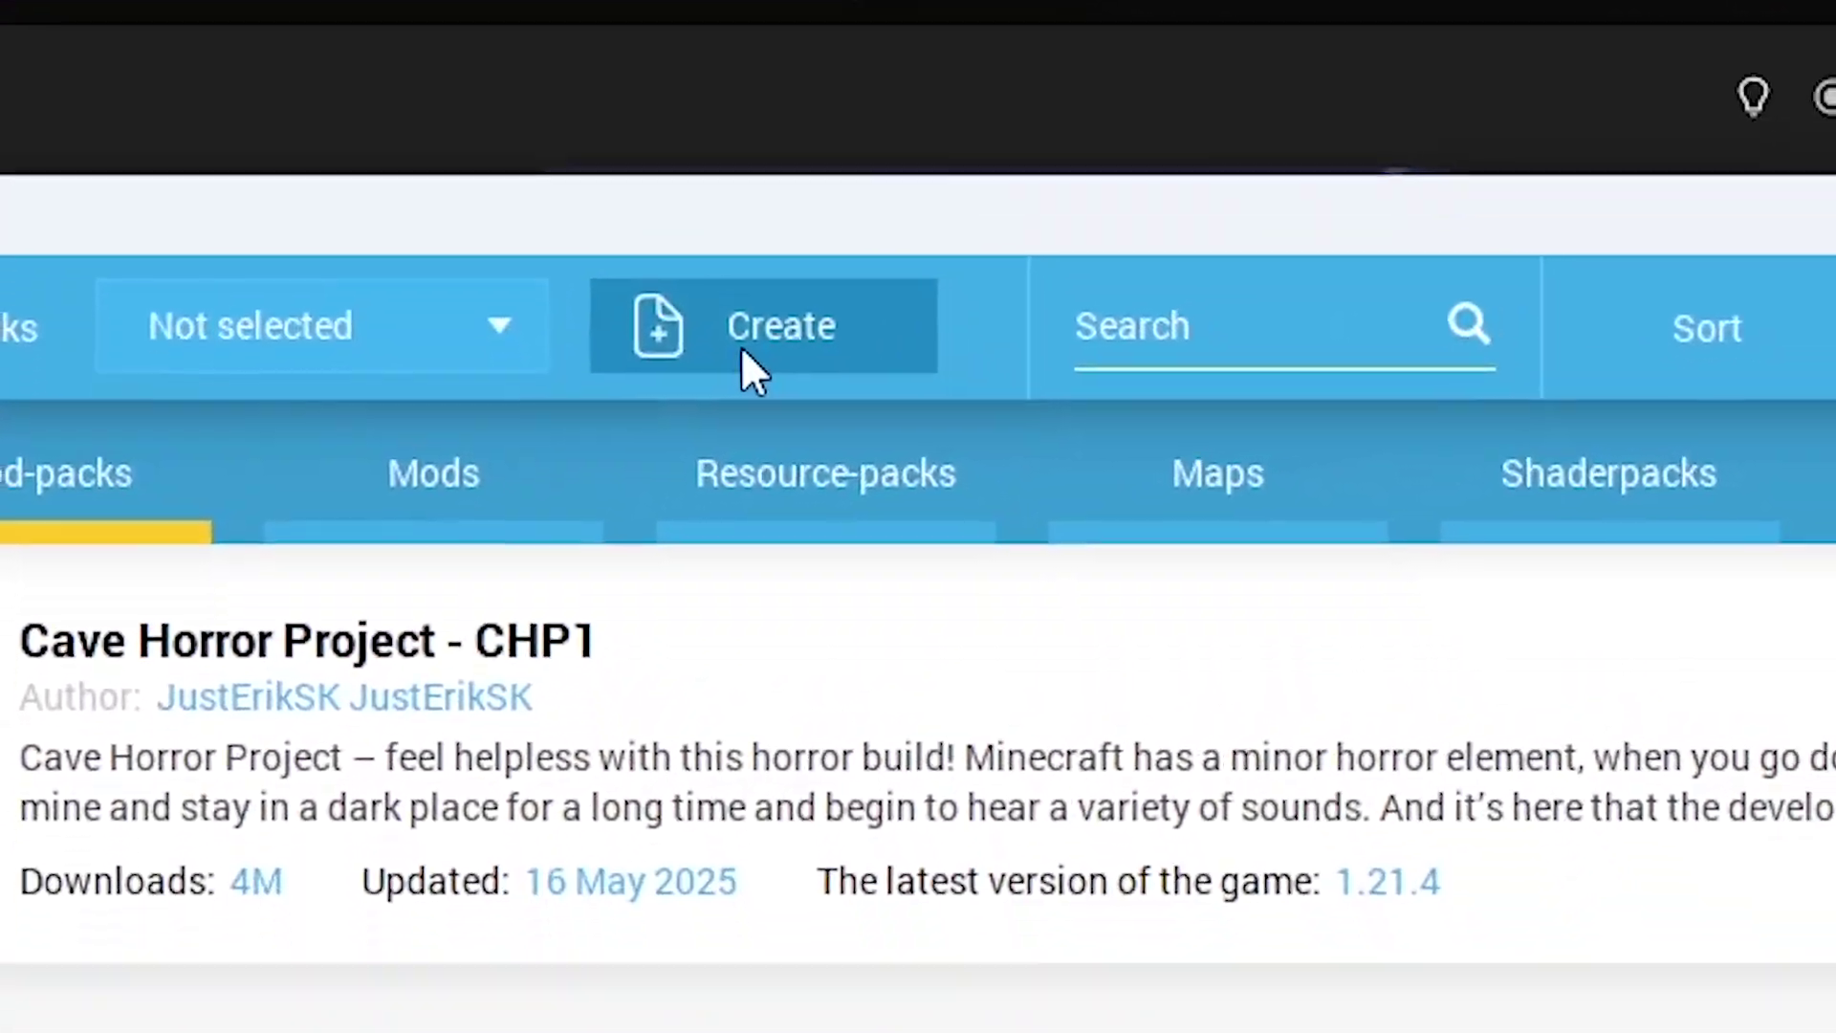
{"action": "left_click", "coordinate": [784, 473]}
{"action": "left_click", "coordinate": [1040, 333]}
{"action": "type", "text": "N"}
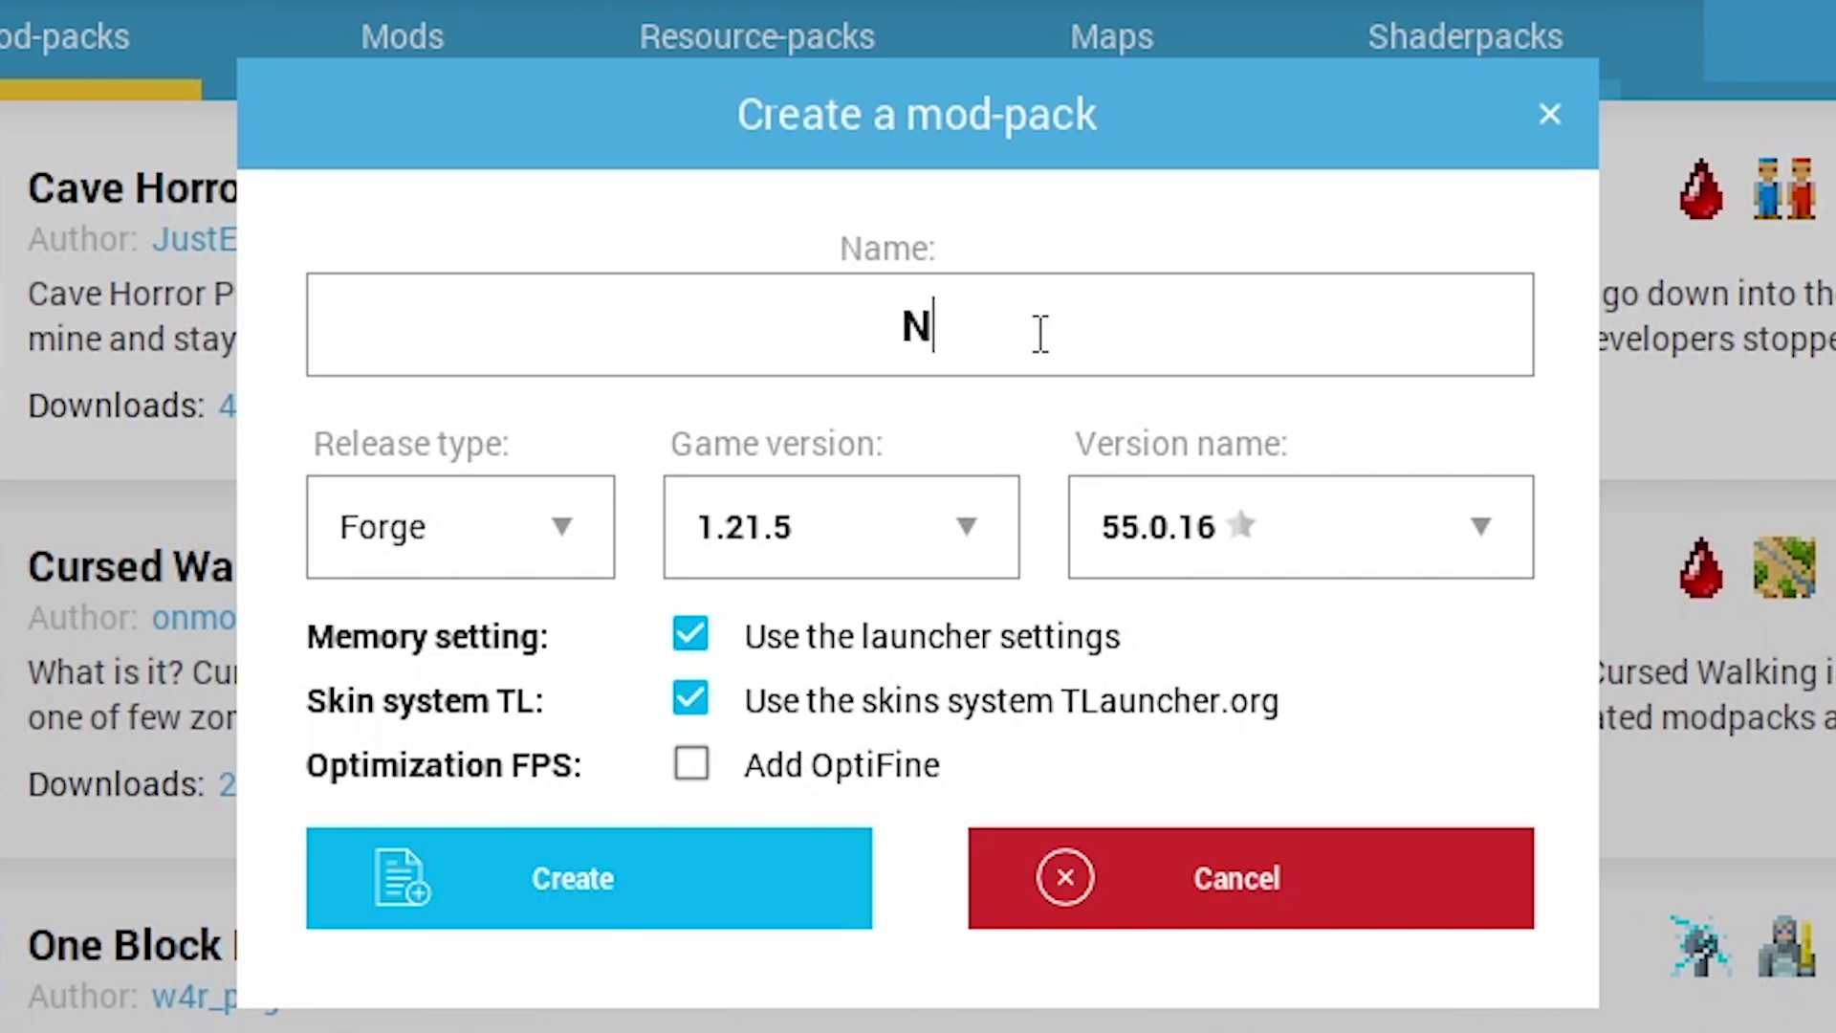
{"action": "type", "text": "eoforge"}
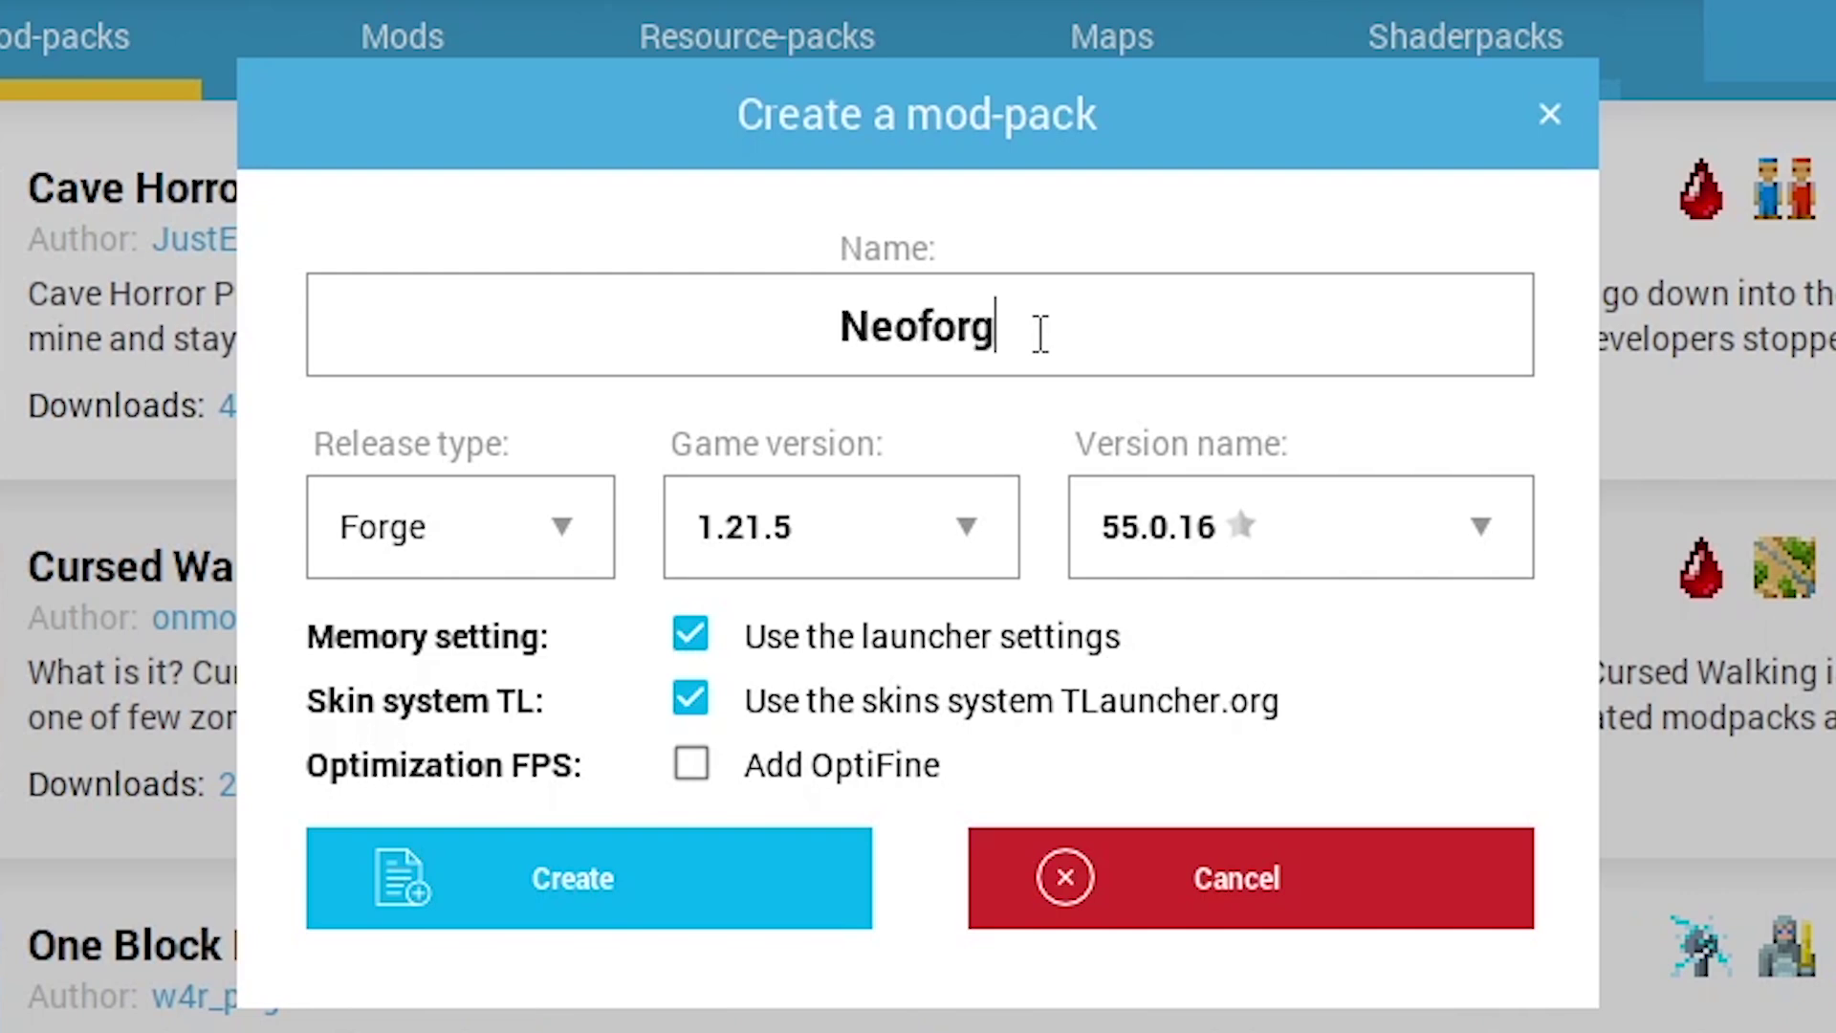
Set the mod-pack to NeoForge, game version 1.21.1, build 21.1.172, and create it.
{"action": "left_click", "coordinate": [464, 535]}
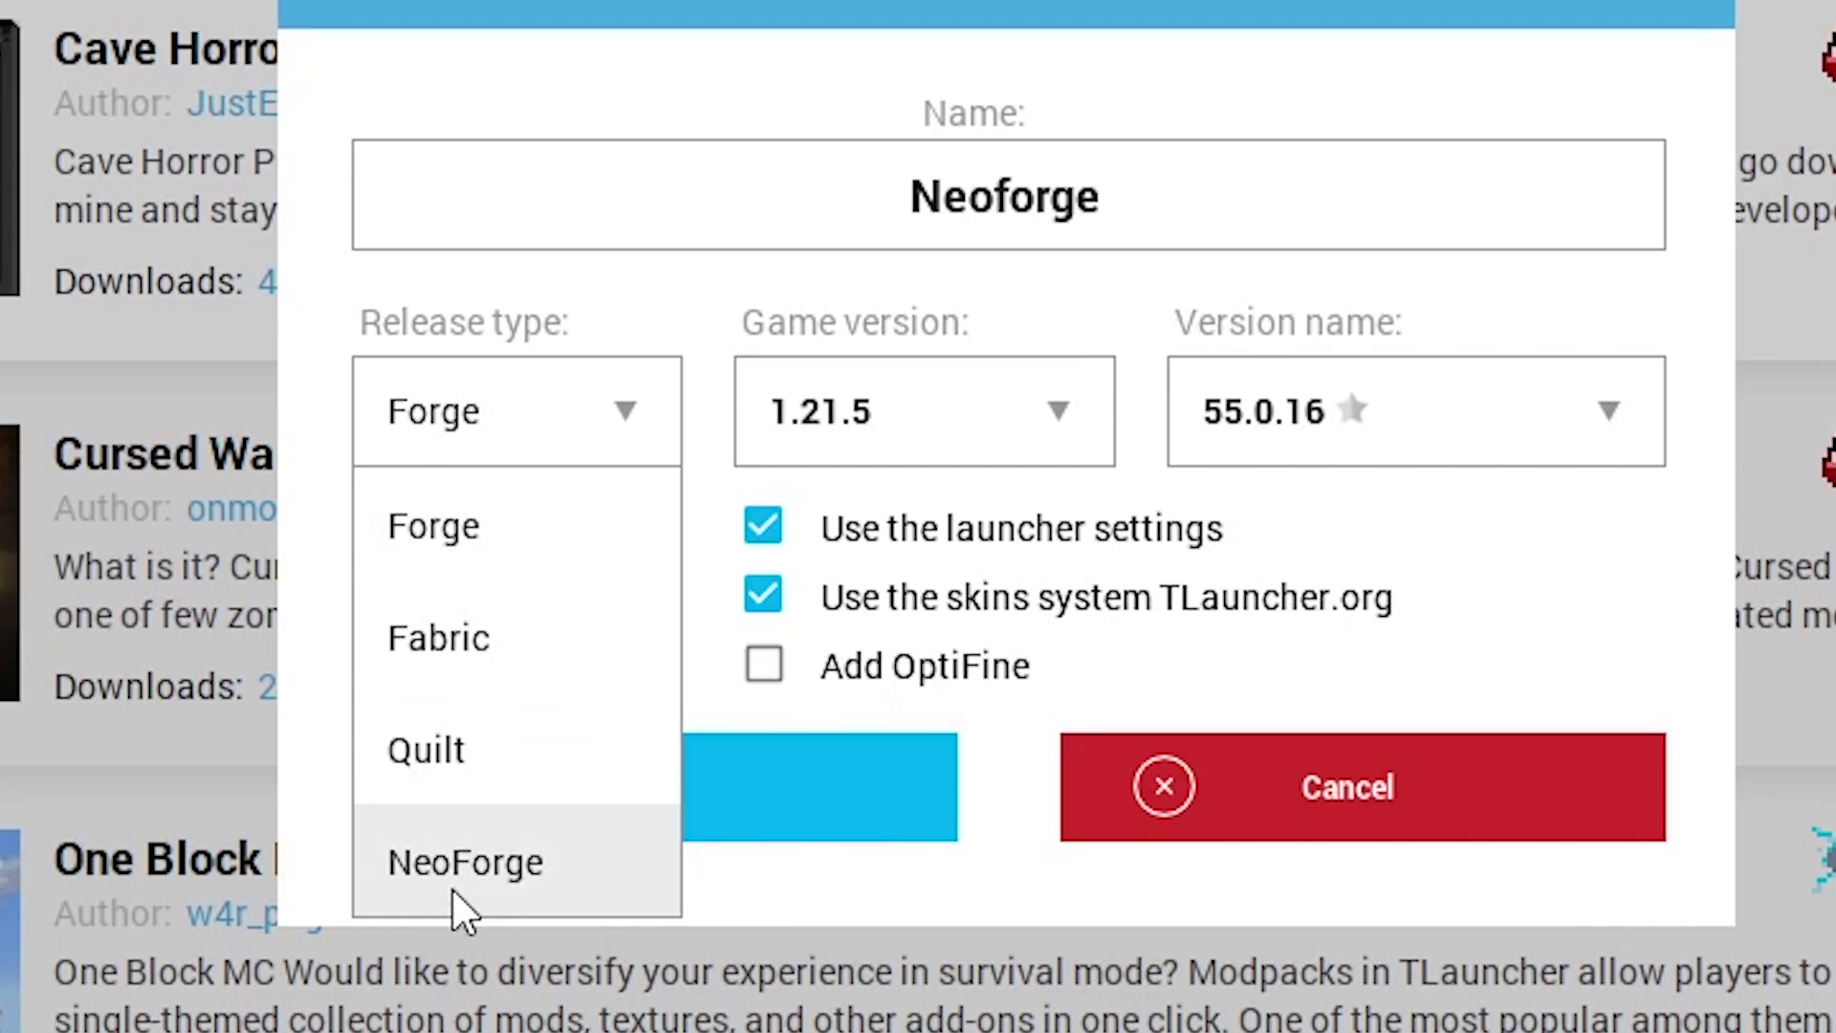
{"action": "left_click", "coordinate": [382, 972]}
{"action": "left_click", "coordinate": [964, 423]}
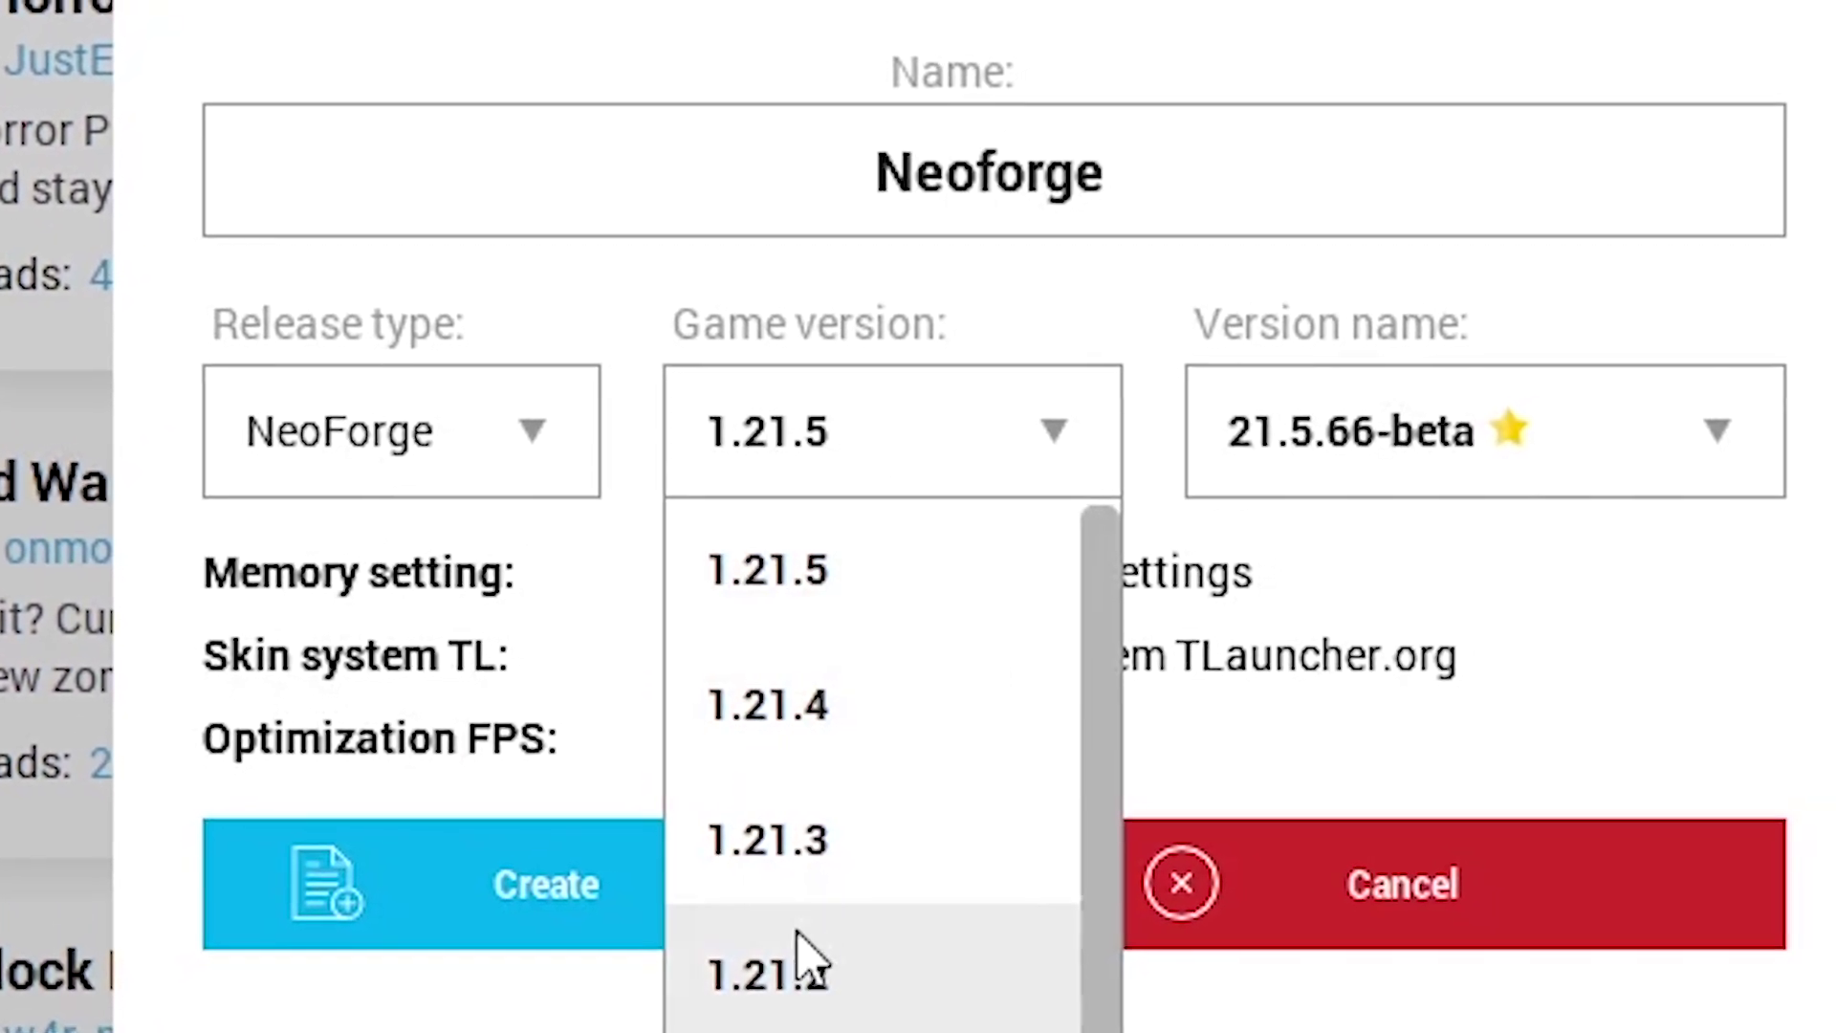
{"action": "scroll", "coordinate": [784, 966], "scroll_direction": "down", "scroll_amount": 1}
{"action": "scroll", "coordinate": [819, 909], "scroll_direction": "up", "scroll_amount": 1}
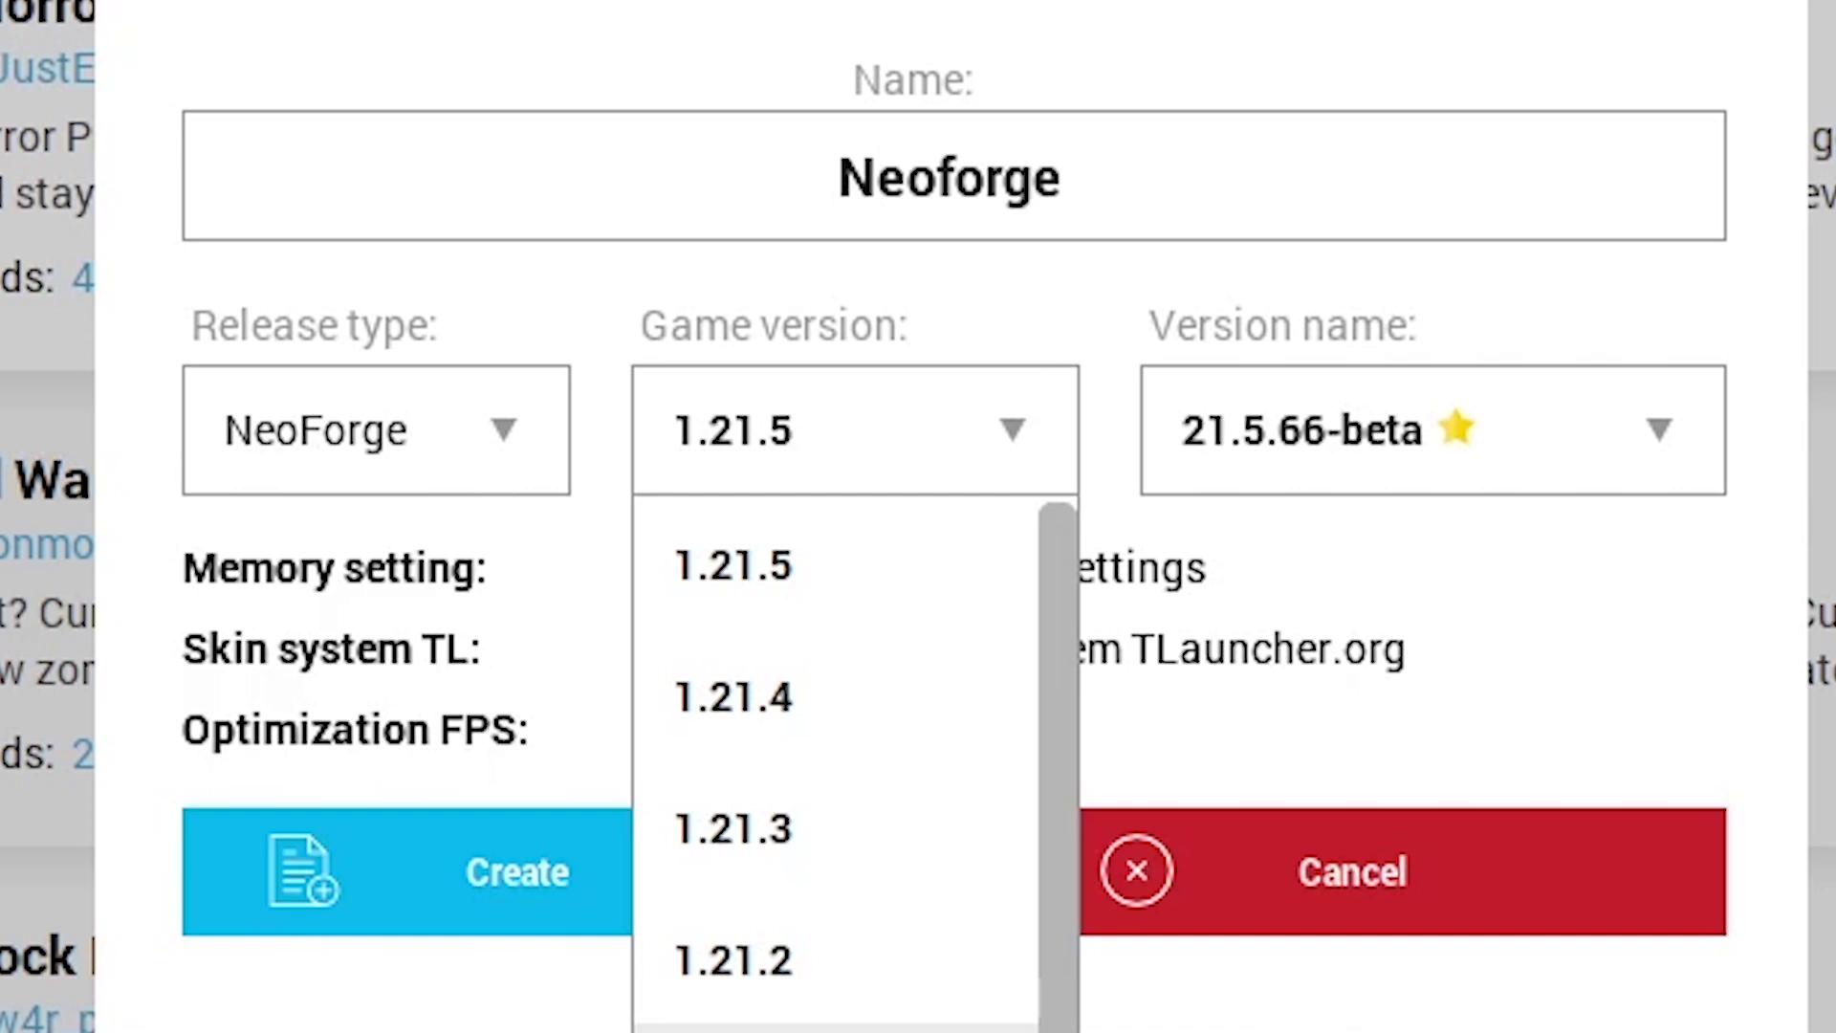
{"action": "left_click", "coordinate": [742, 1029]}
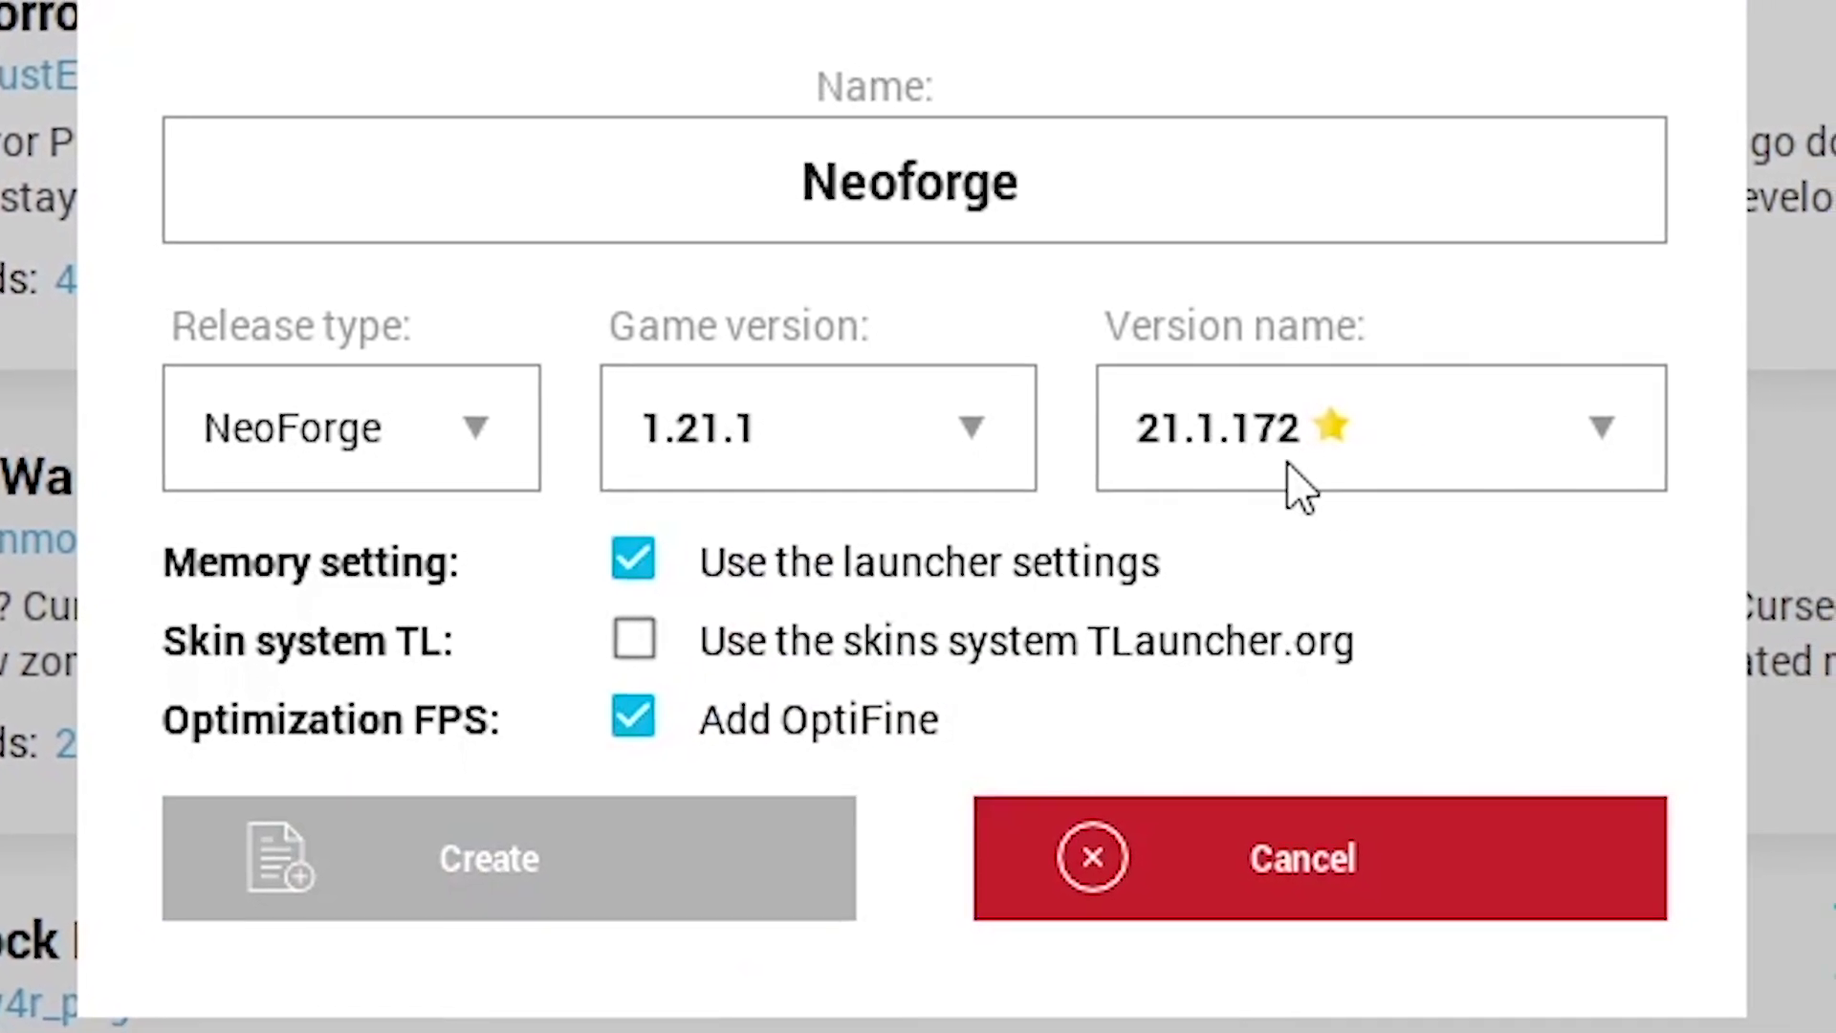
{"action": "left_click", "coordinate": [1346, 446]}
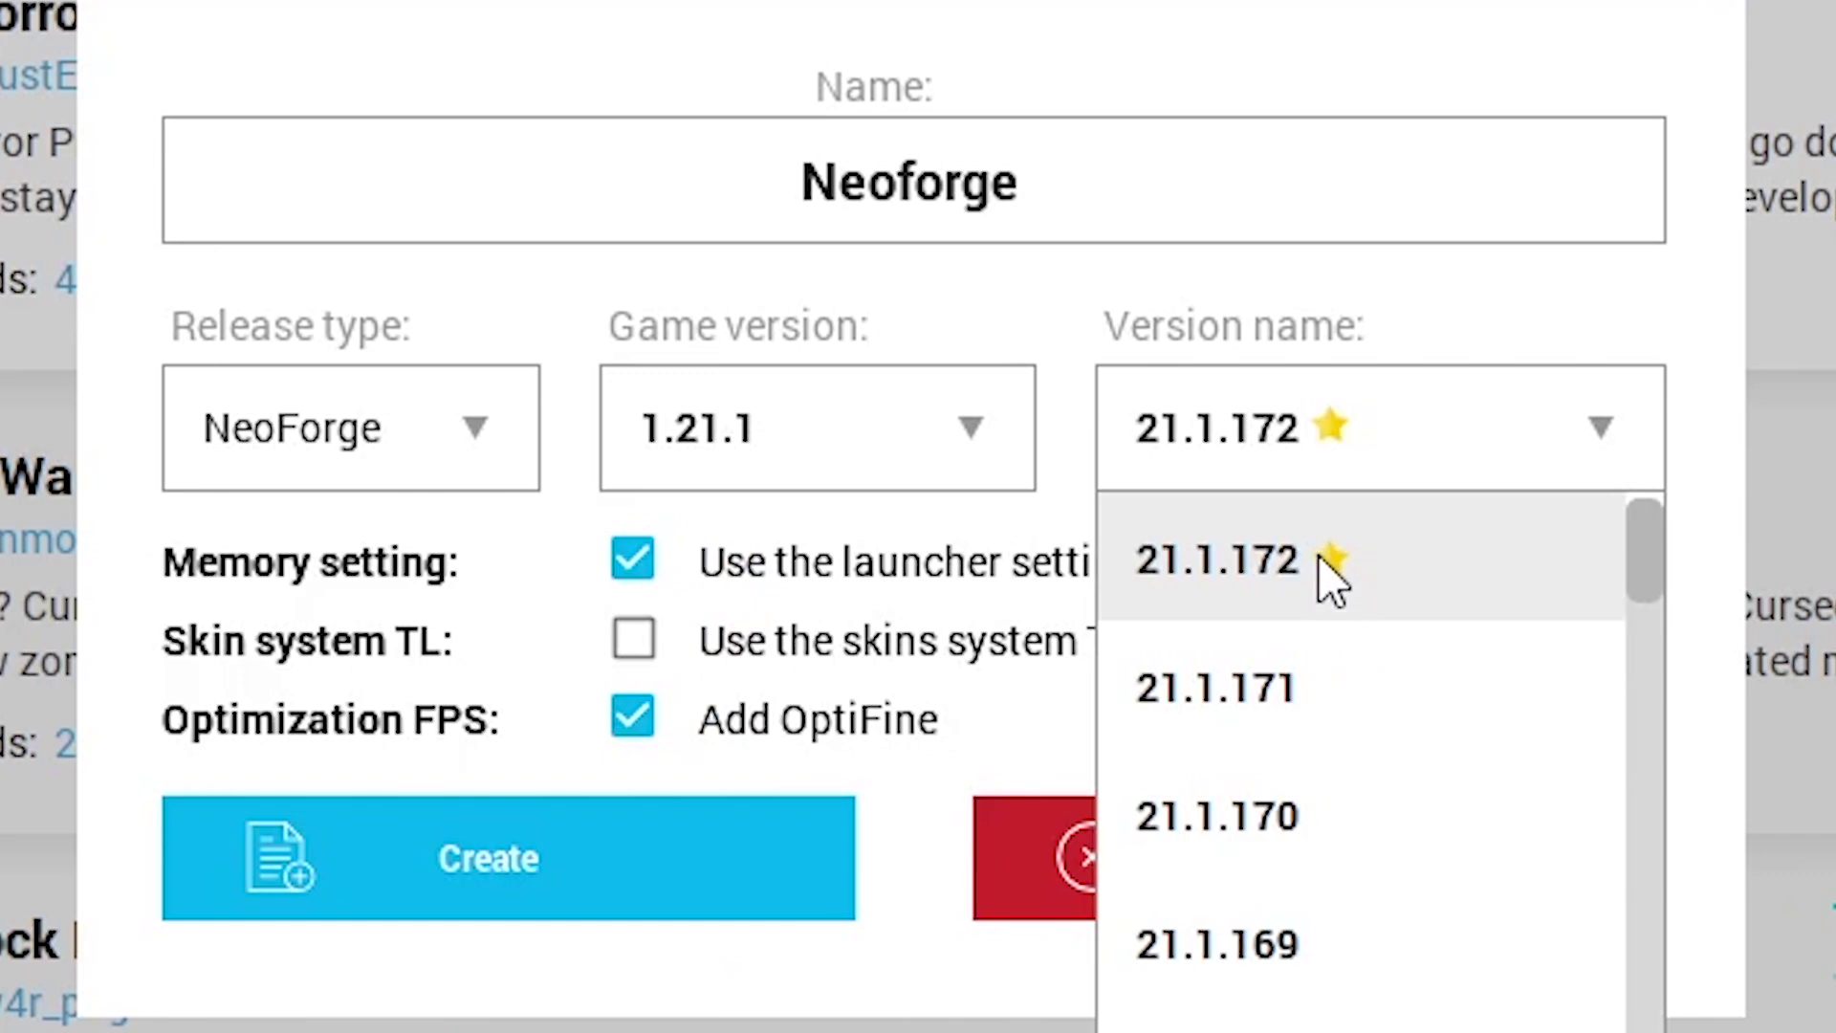
{"action": "left_click", "coordinate": [1320, 593]}
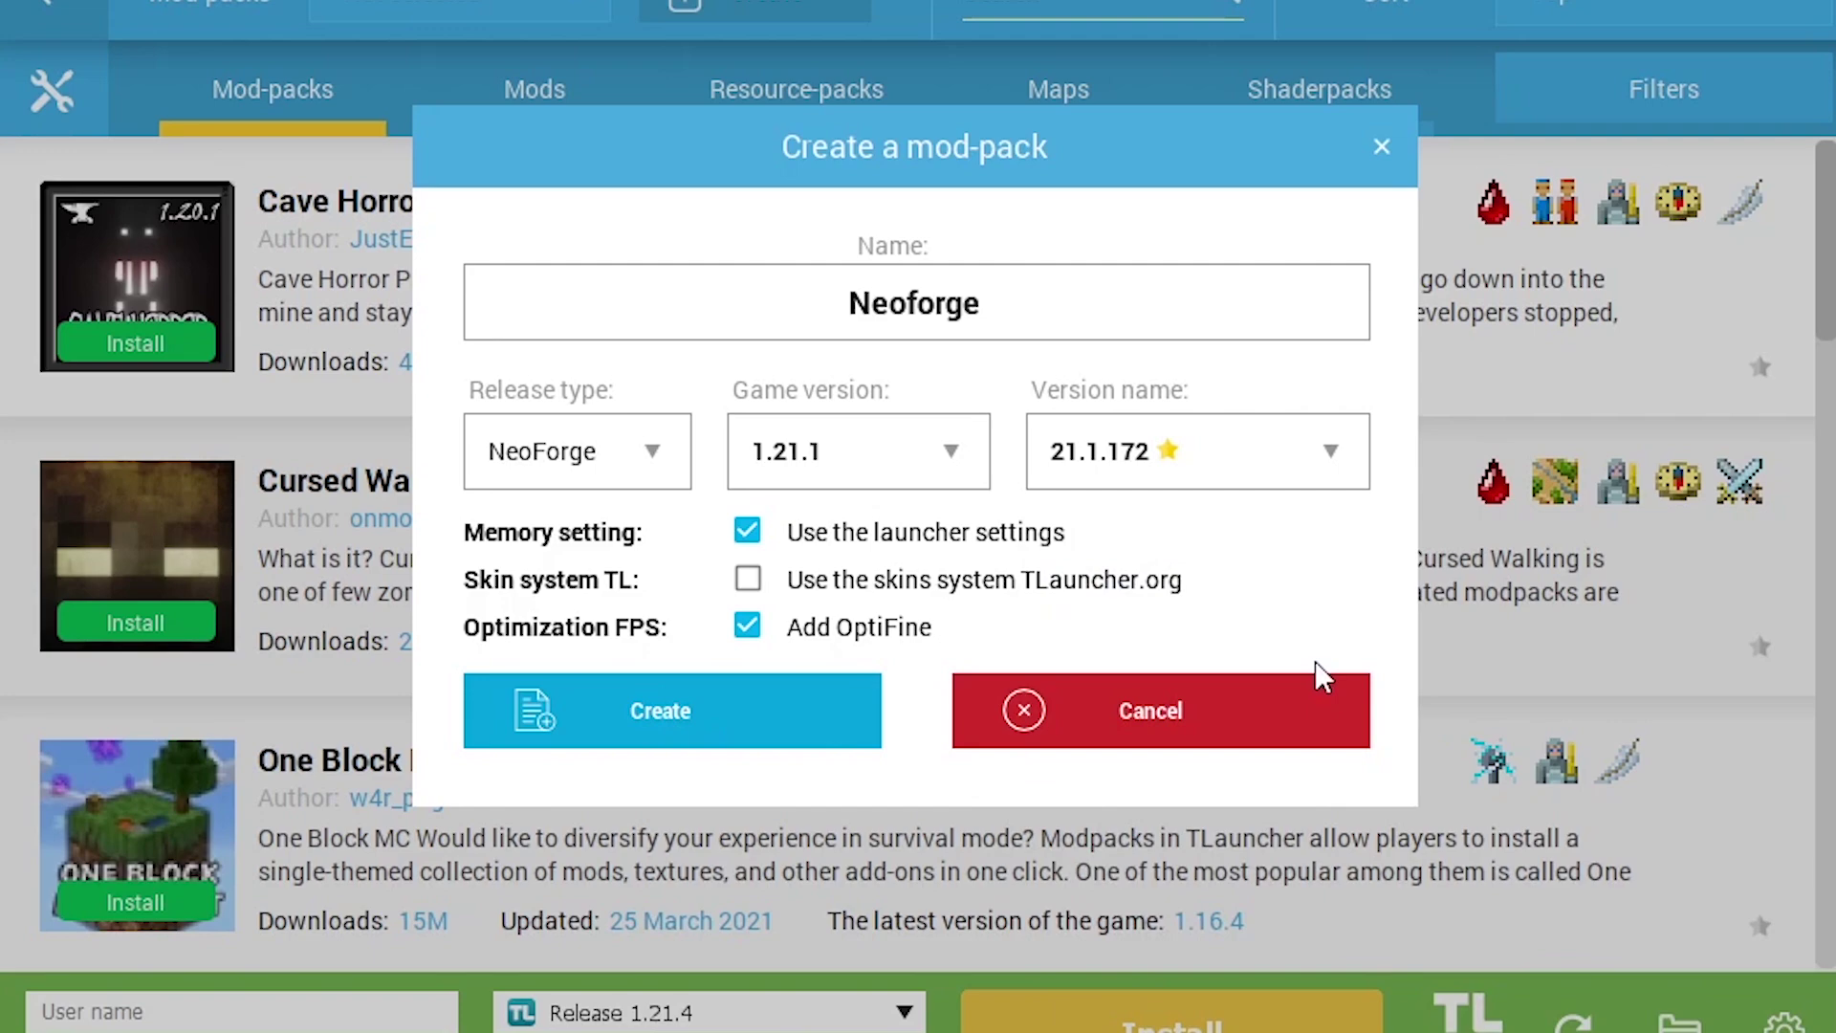
{"action": "left_click", "coordinate": [1576, 823]}
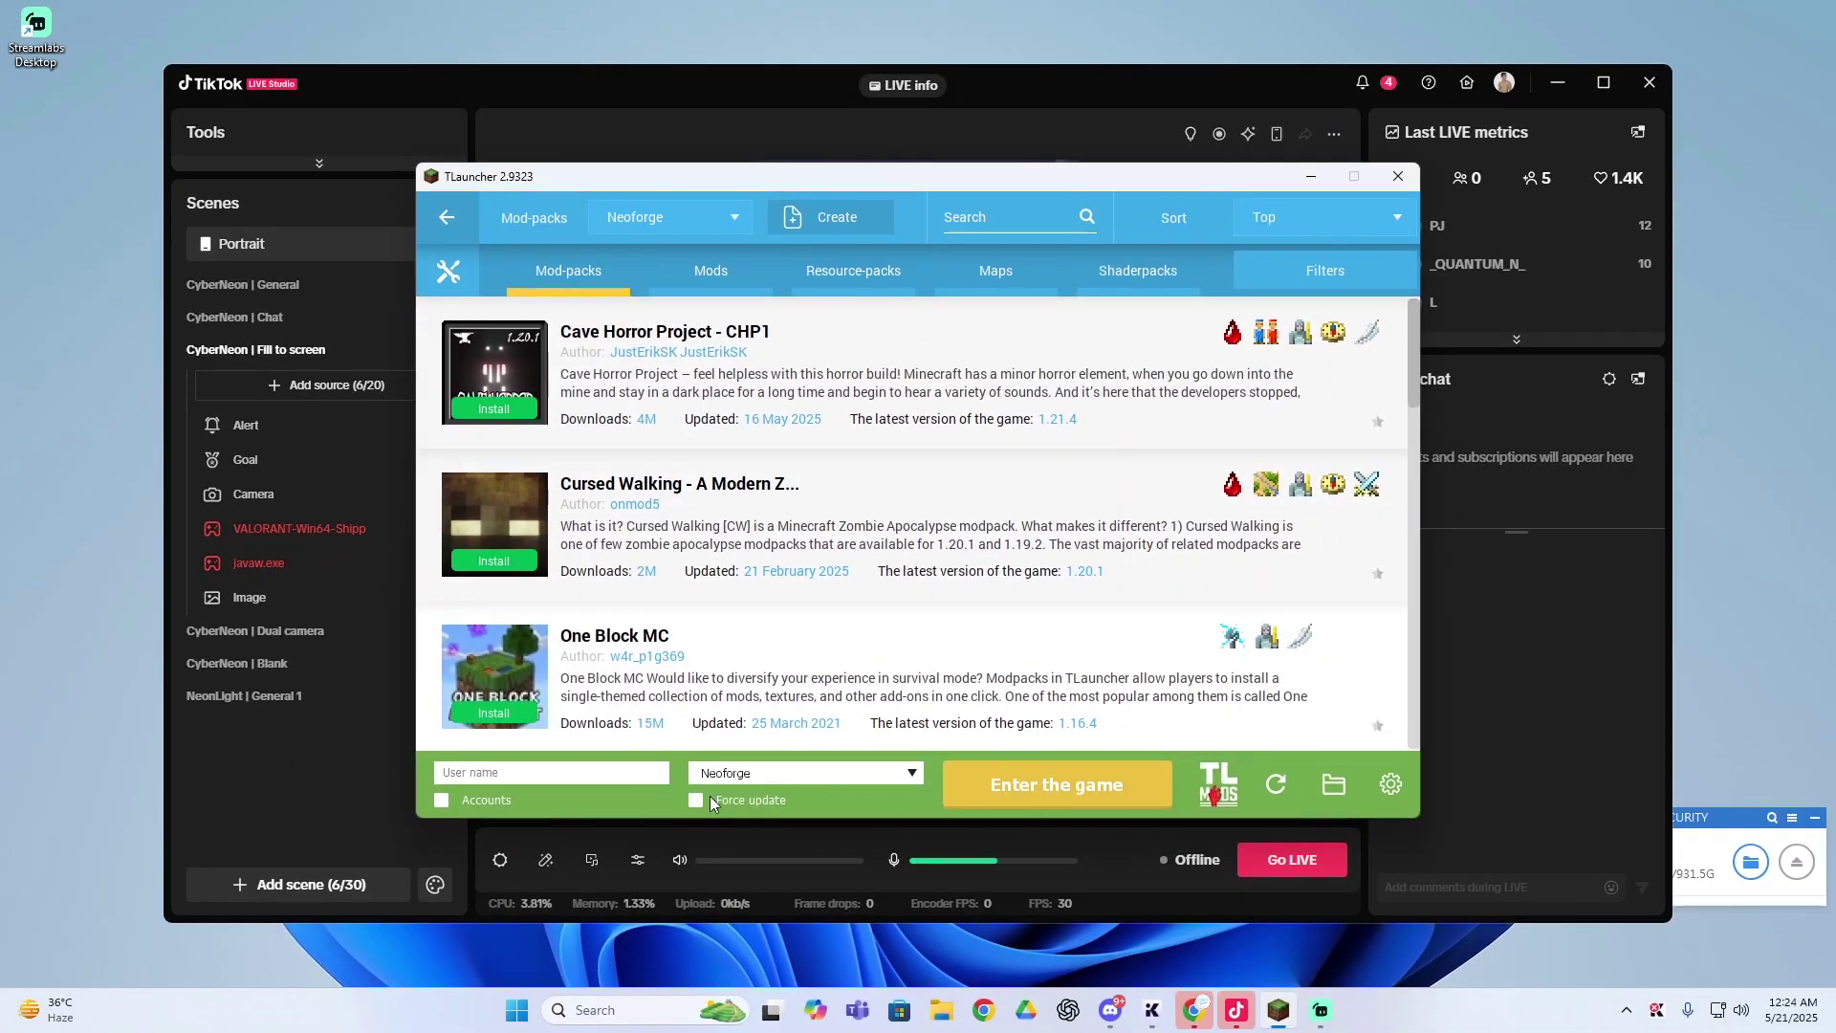
Enter a player username and launch the Neoforge mod-pack until Minecraft's title screen loads.
{"action": "type", "text": "betlog"}
{"action": "type", "text": "01"}
{"action": "left_click", "coordinate": [1025, 788]}
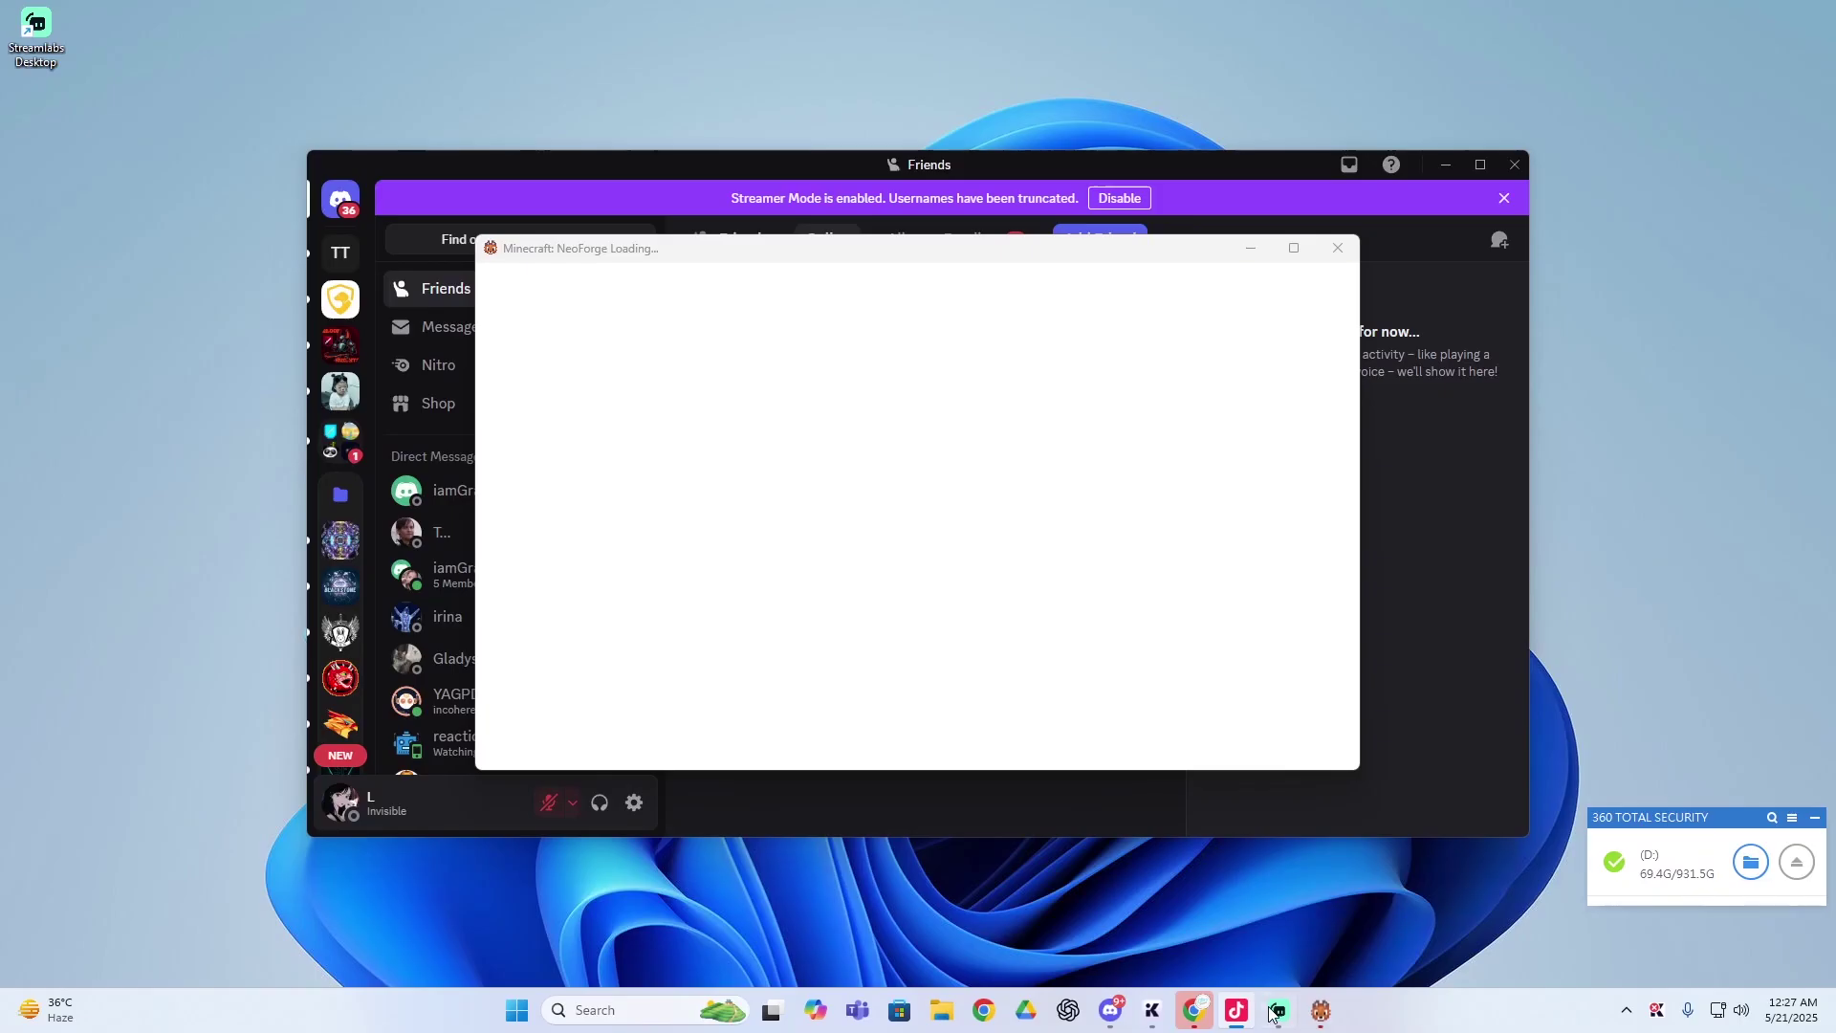
{"action": "mouse_move", "coordinate": [1271, 1014]}
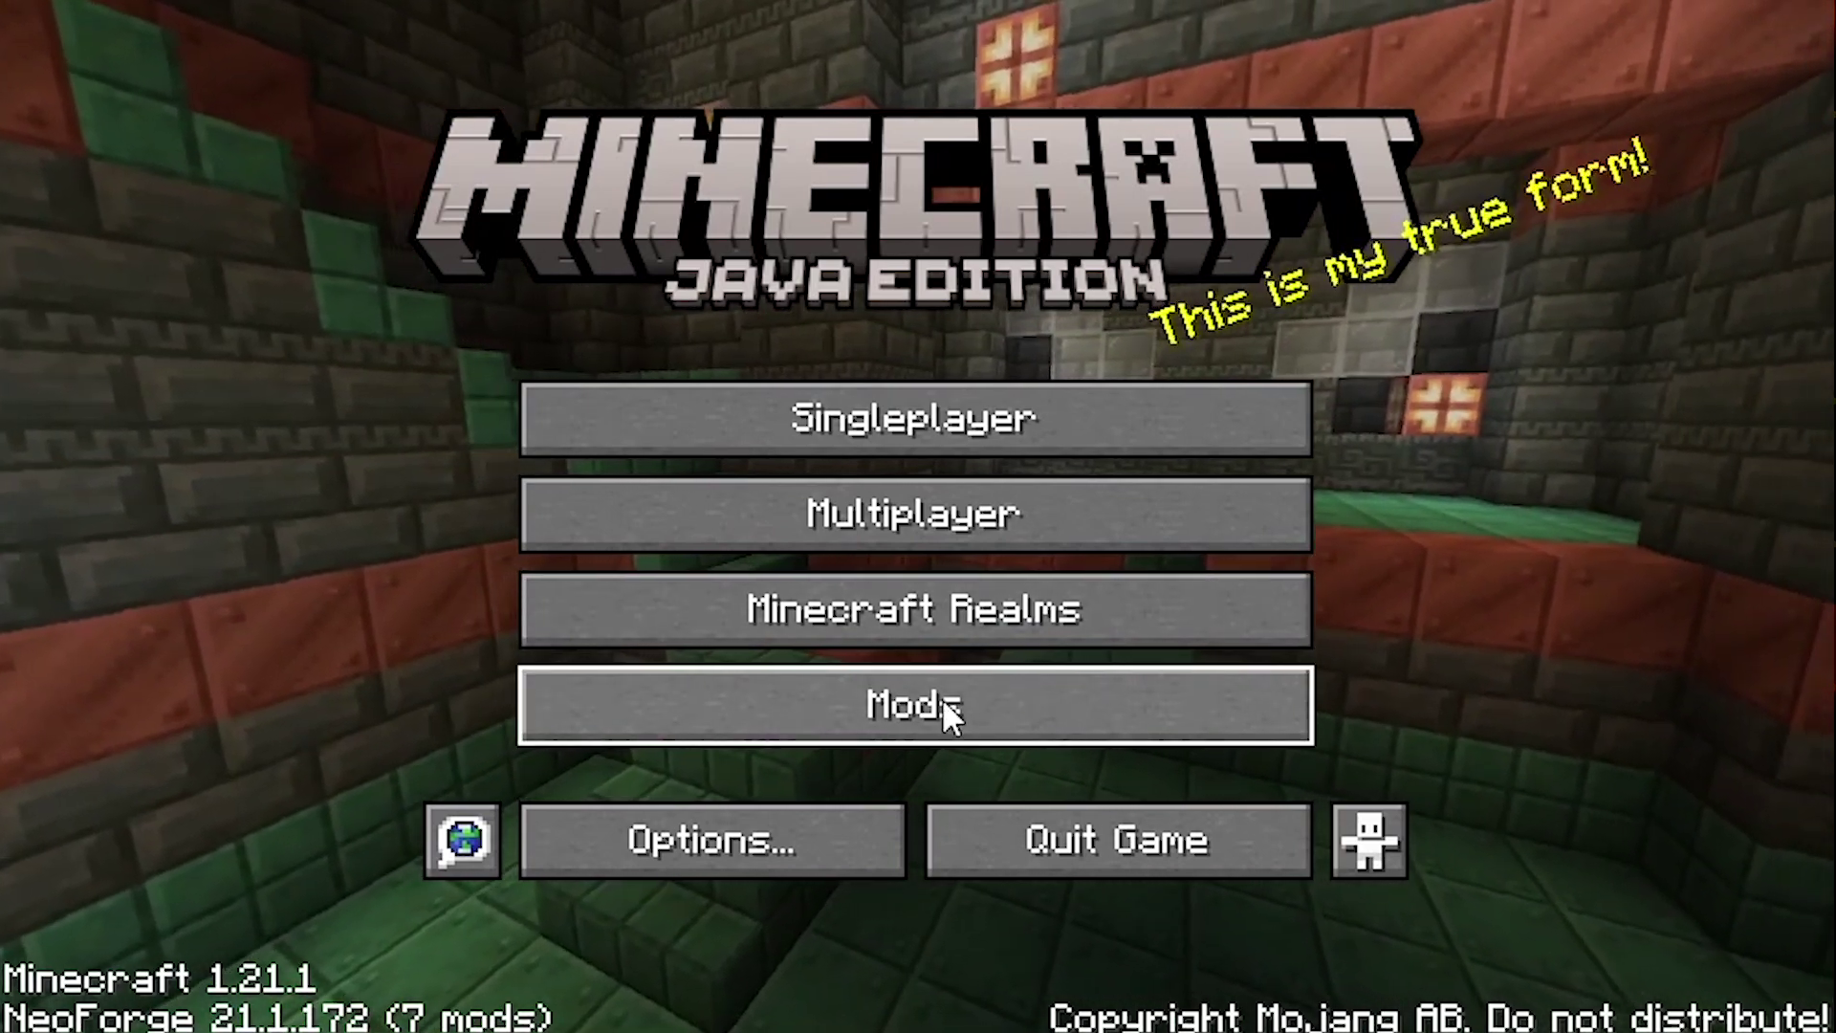
Browse the Mods list on the title screen and open the mods folder in File Explorer.
{"action": "left_click", "coordinate": [943, 697]}
{"action": "scroll", "coordinate": [274, 511], "scroll_direction": "down", "scroll_amount": 3}
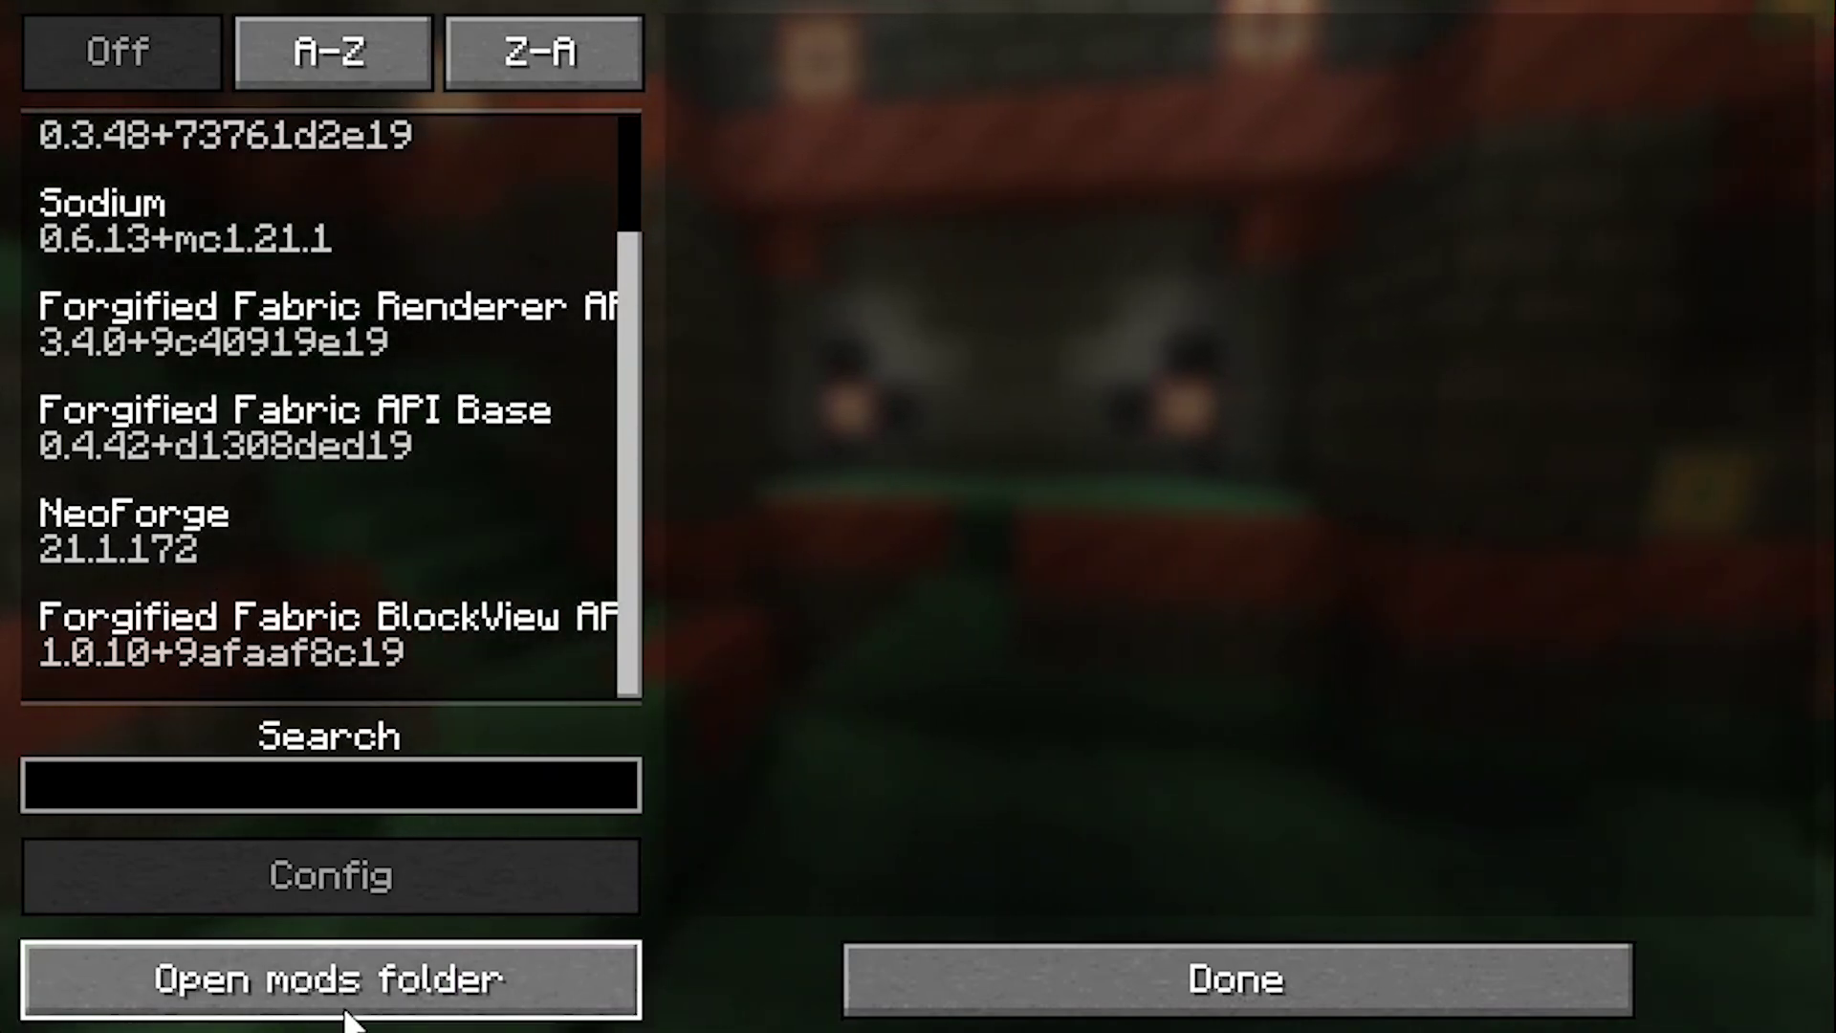
{"action": "left_click", "coordinate": [346, 1015]}
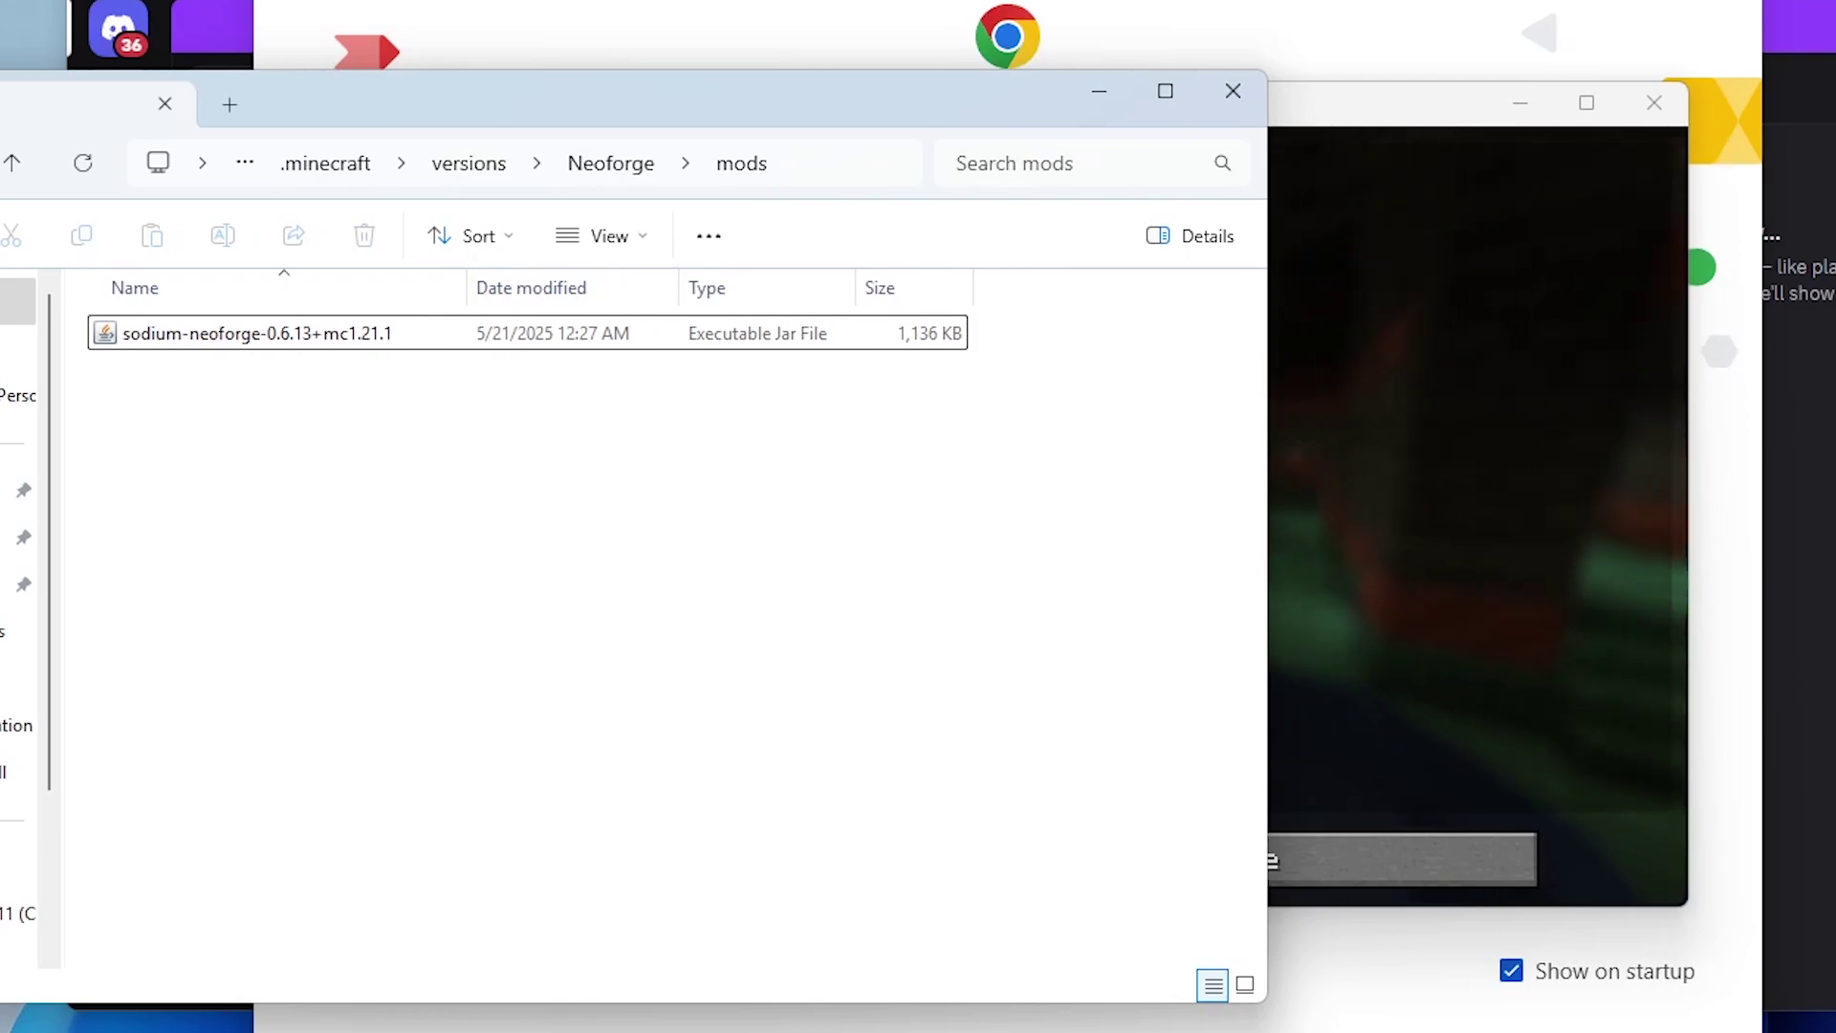
Copy all nine mod jars from Network > public > mods into the Neoforge mods folder.
{"action": "key", "text": "super"}
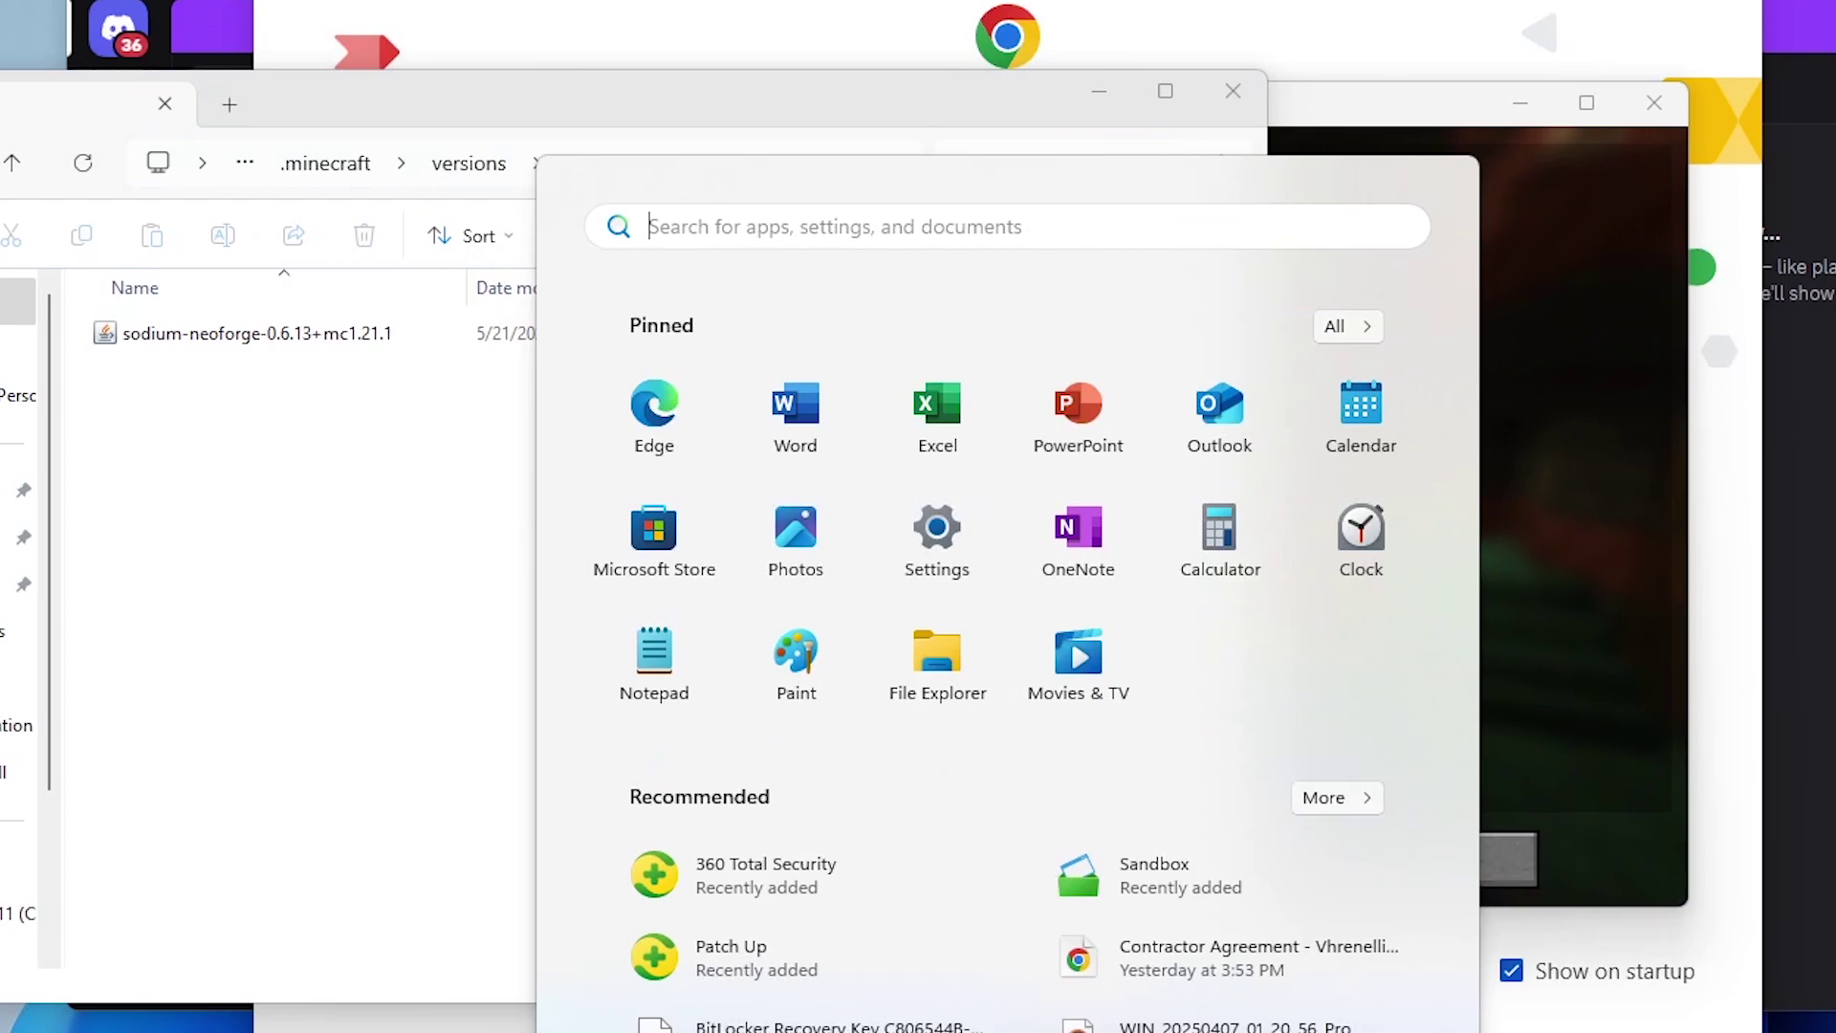
{"action": "left_click", "coordinate": [938, 655]}
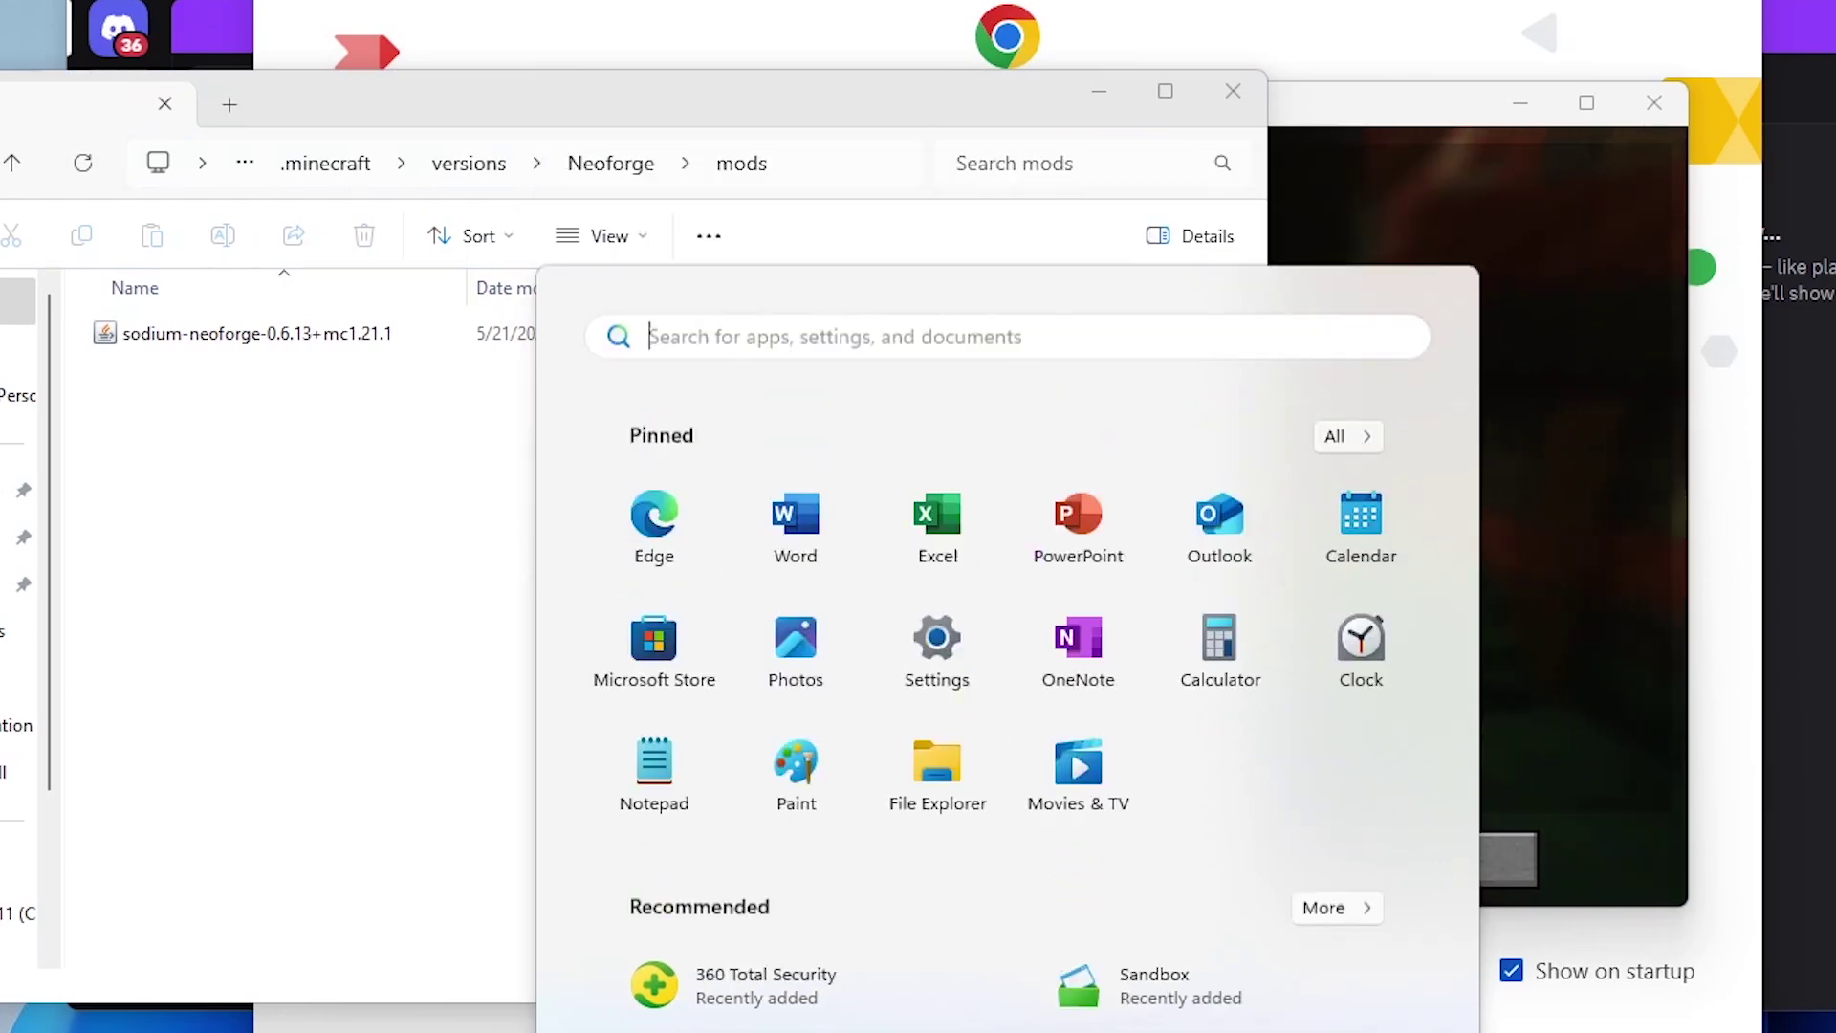
{"action": "mouse_move", "coordinate": [559, 134]}
{"action": "left_mouse_down"}
{"action": "mouse_move", "coordinate": [1826, 29]}
{"action": "mouse_move", "coordinate": [1826, 5]}
{"action": "mouse_move", "coordinate": [1768, 5]}
{"action": "left_mouse_up"}
{"action": "double_click", "coordinate": [1683, 249]}
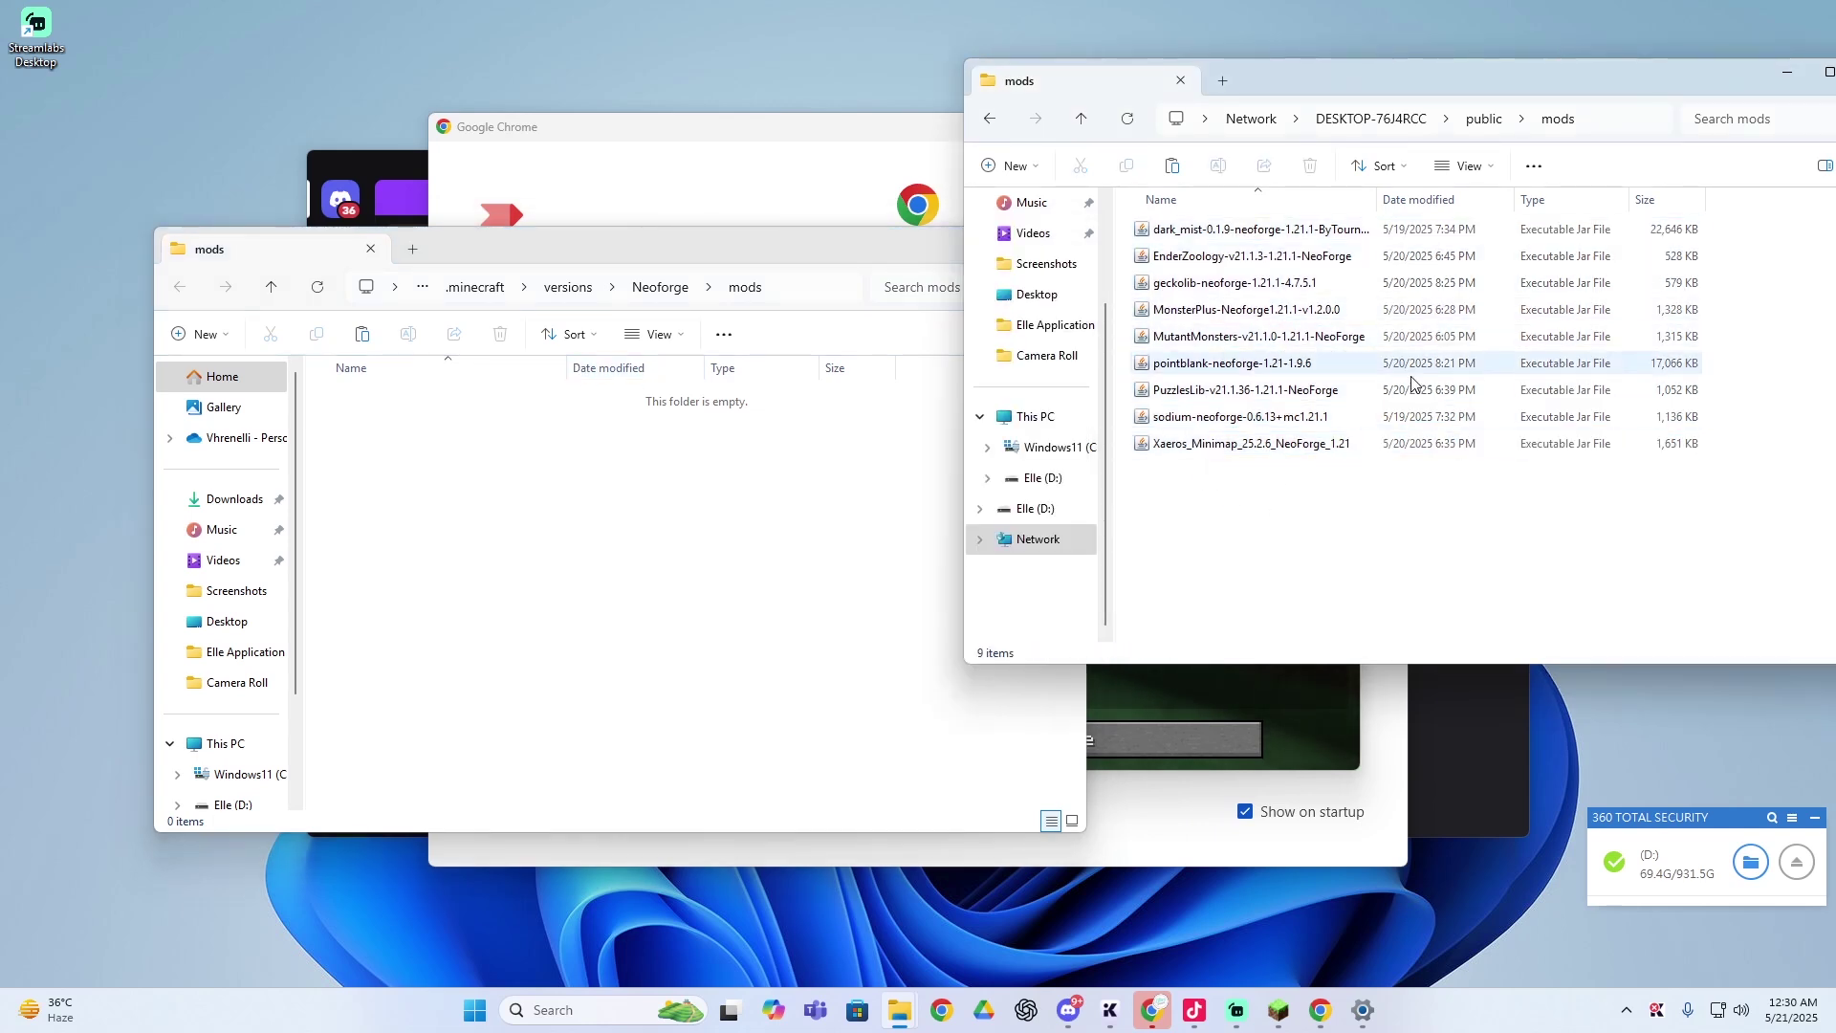
{"action": "mouse_move", "coordinate": [1352, 473]}
{"action": "left_mouse_down"}
{"action": "mouse_move", "coordinate": [1213, 392]}
{"action": "mouse_move", "coordinate": [1157, 226]}
{"action": "mouse_move", "coordinate": [1183, 232]}
{"action": "left_mouse_up"}
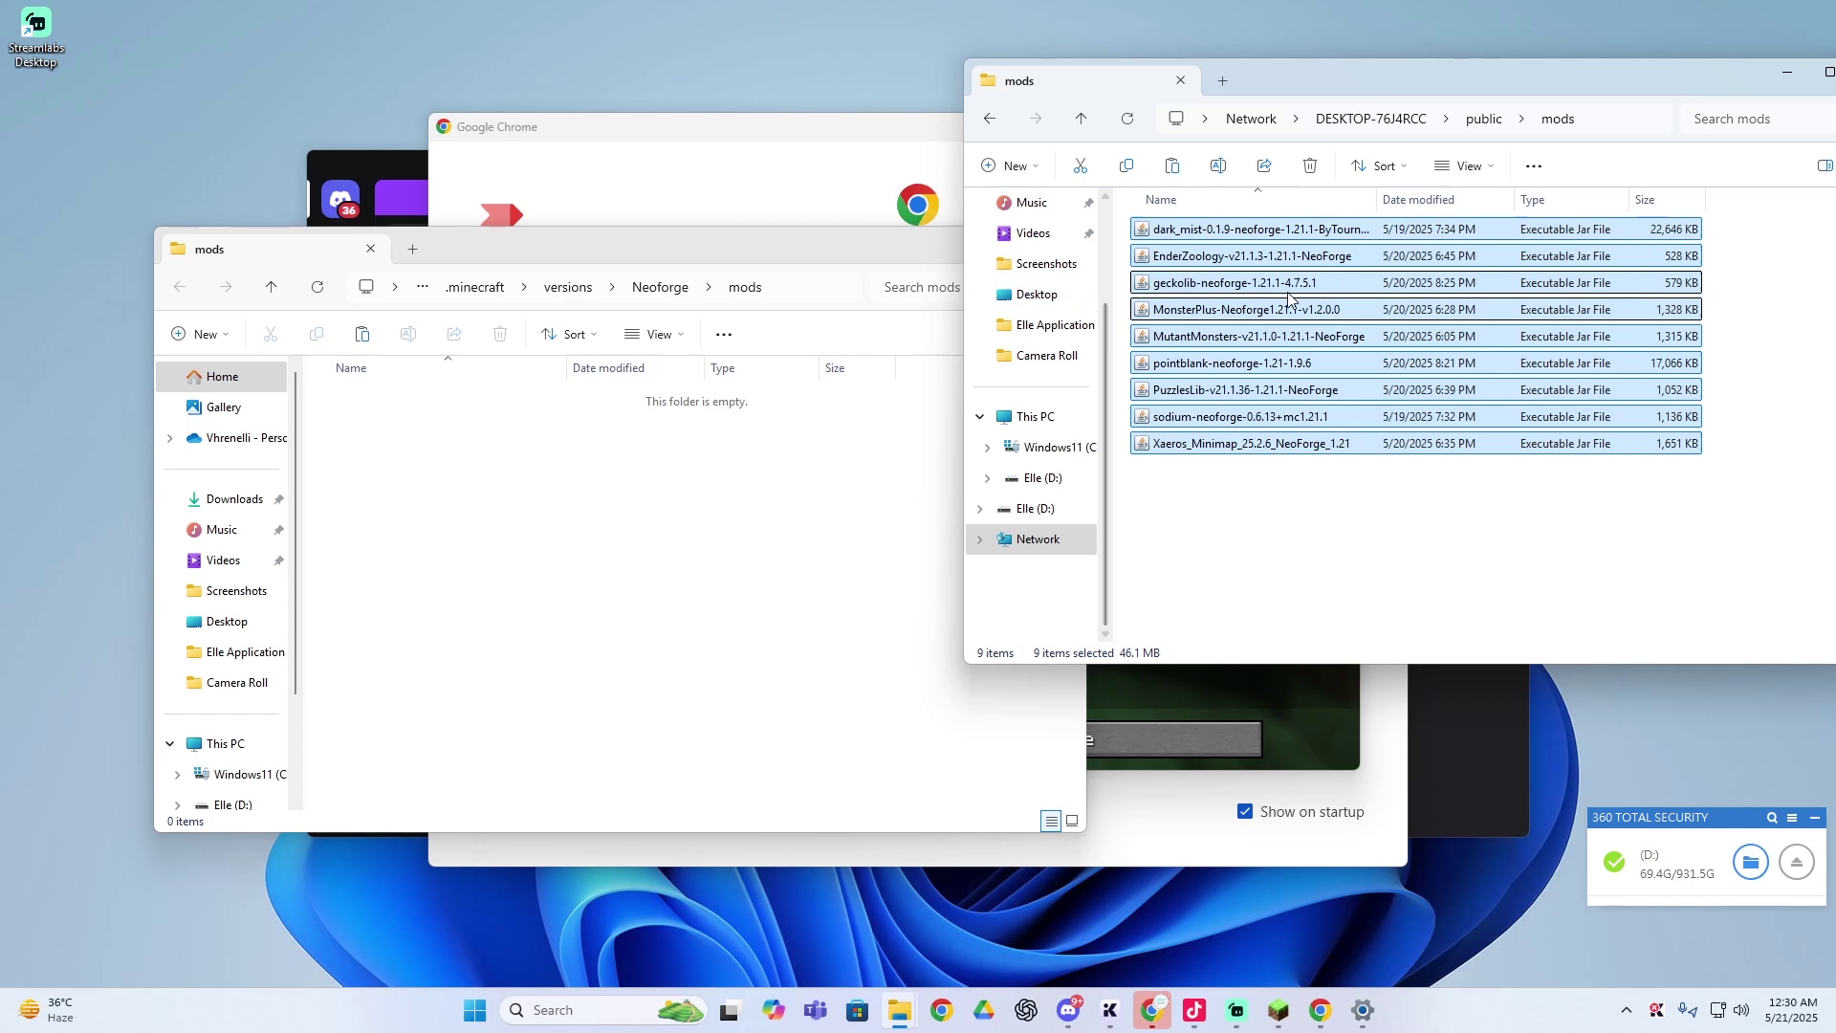
{"action": "left_click", "coordinate": [735, 494]}
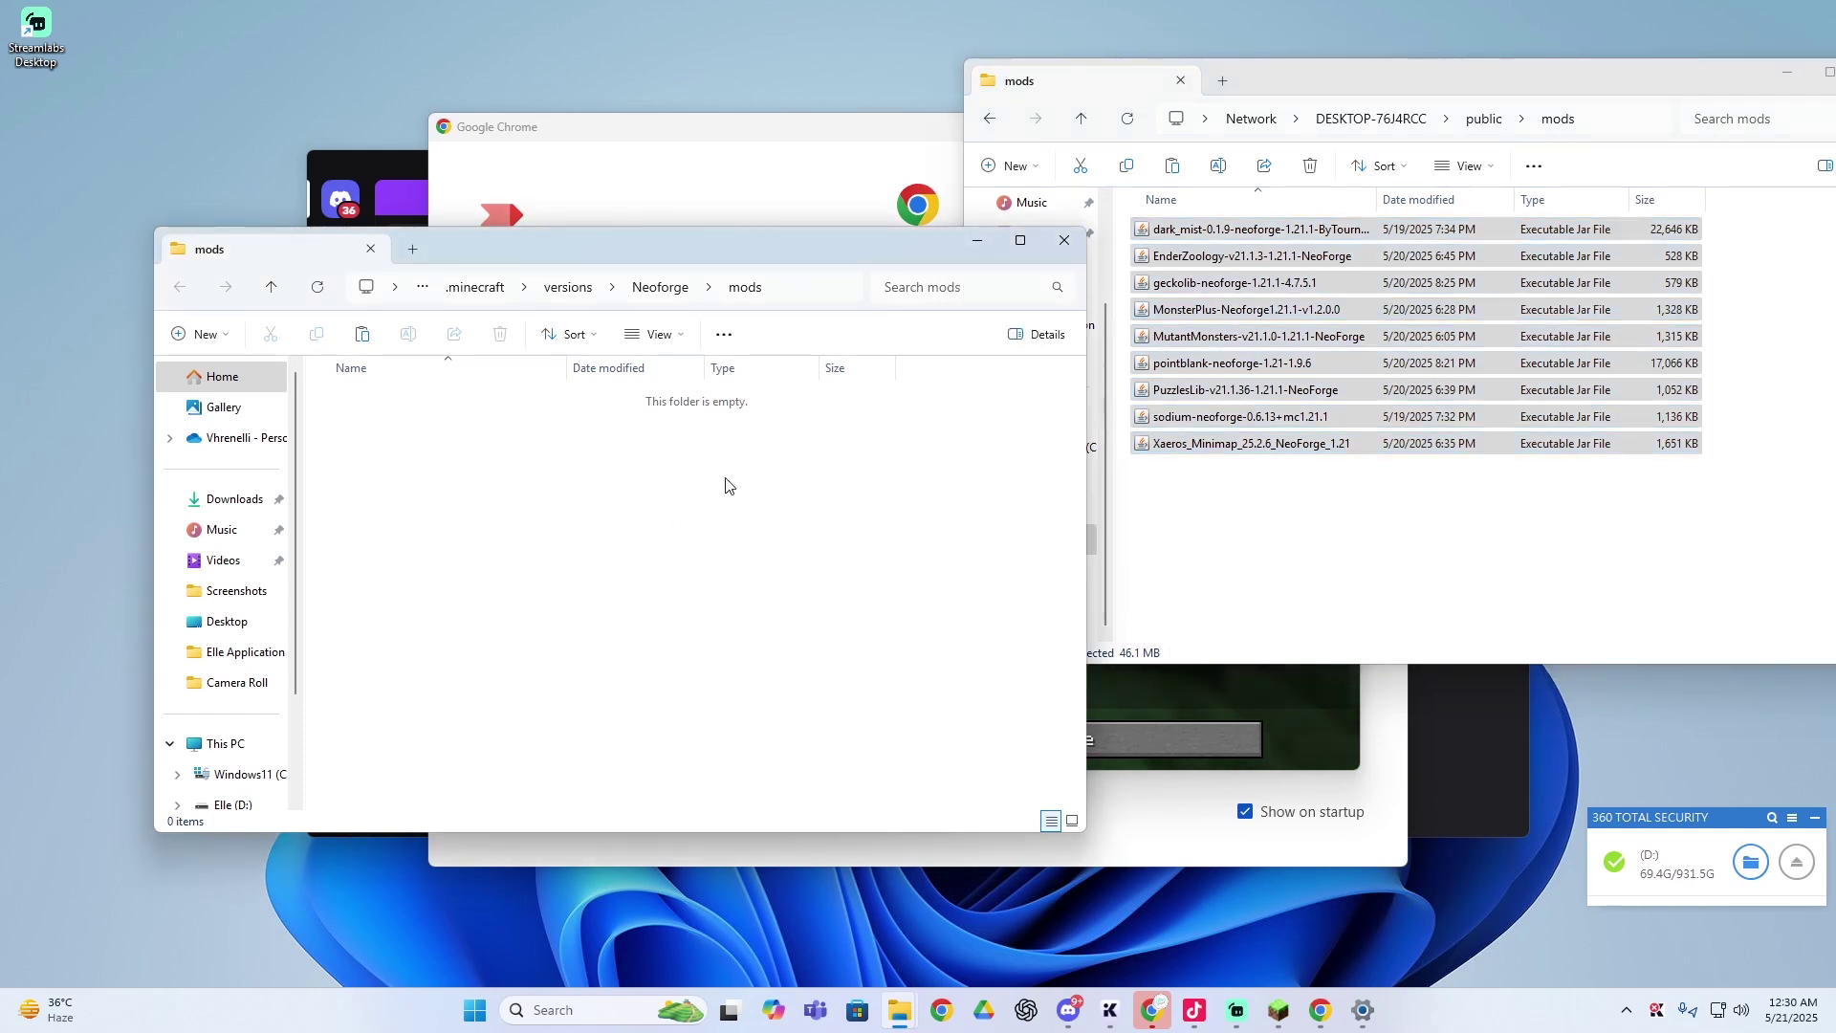
{"action": "key", "text": "ctrl+v"}
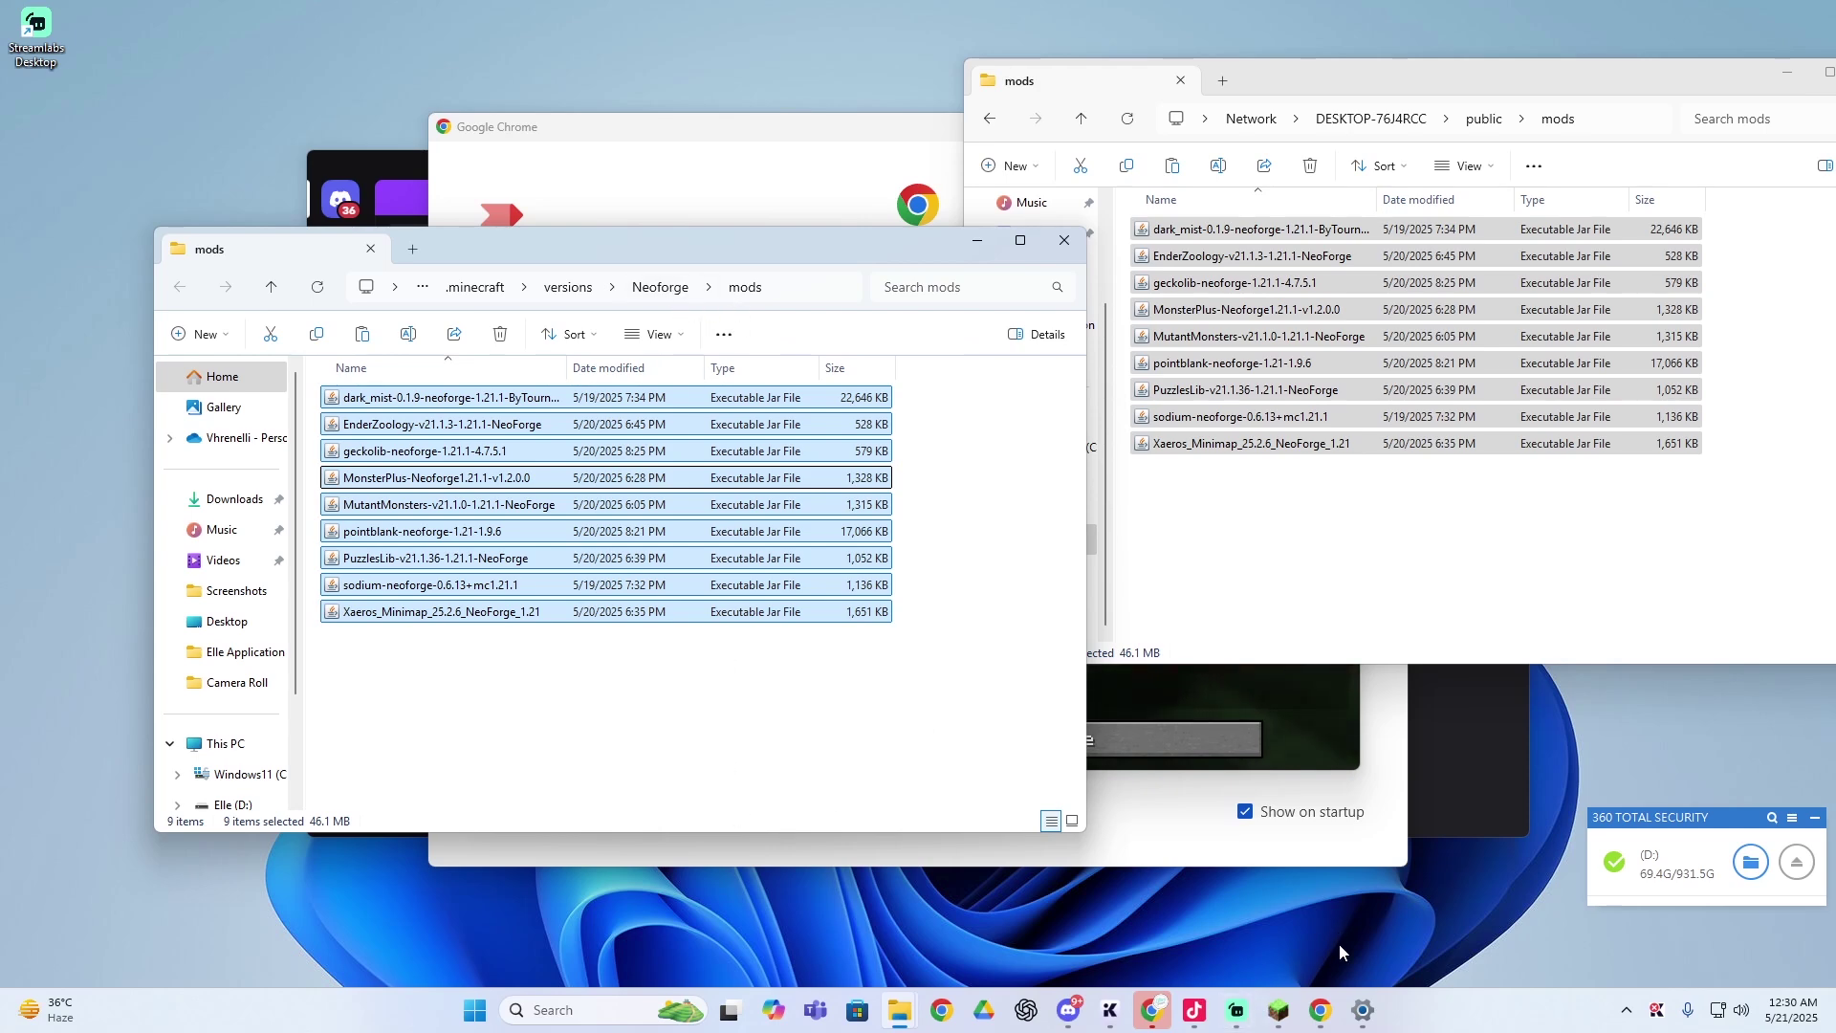
Return to the title menu and relaunch the NeoForge 21.1.172 pack so 16 mods load.
{"action": "left_click", "coordinate": [1278, 1010]}
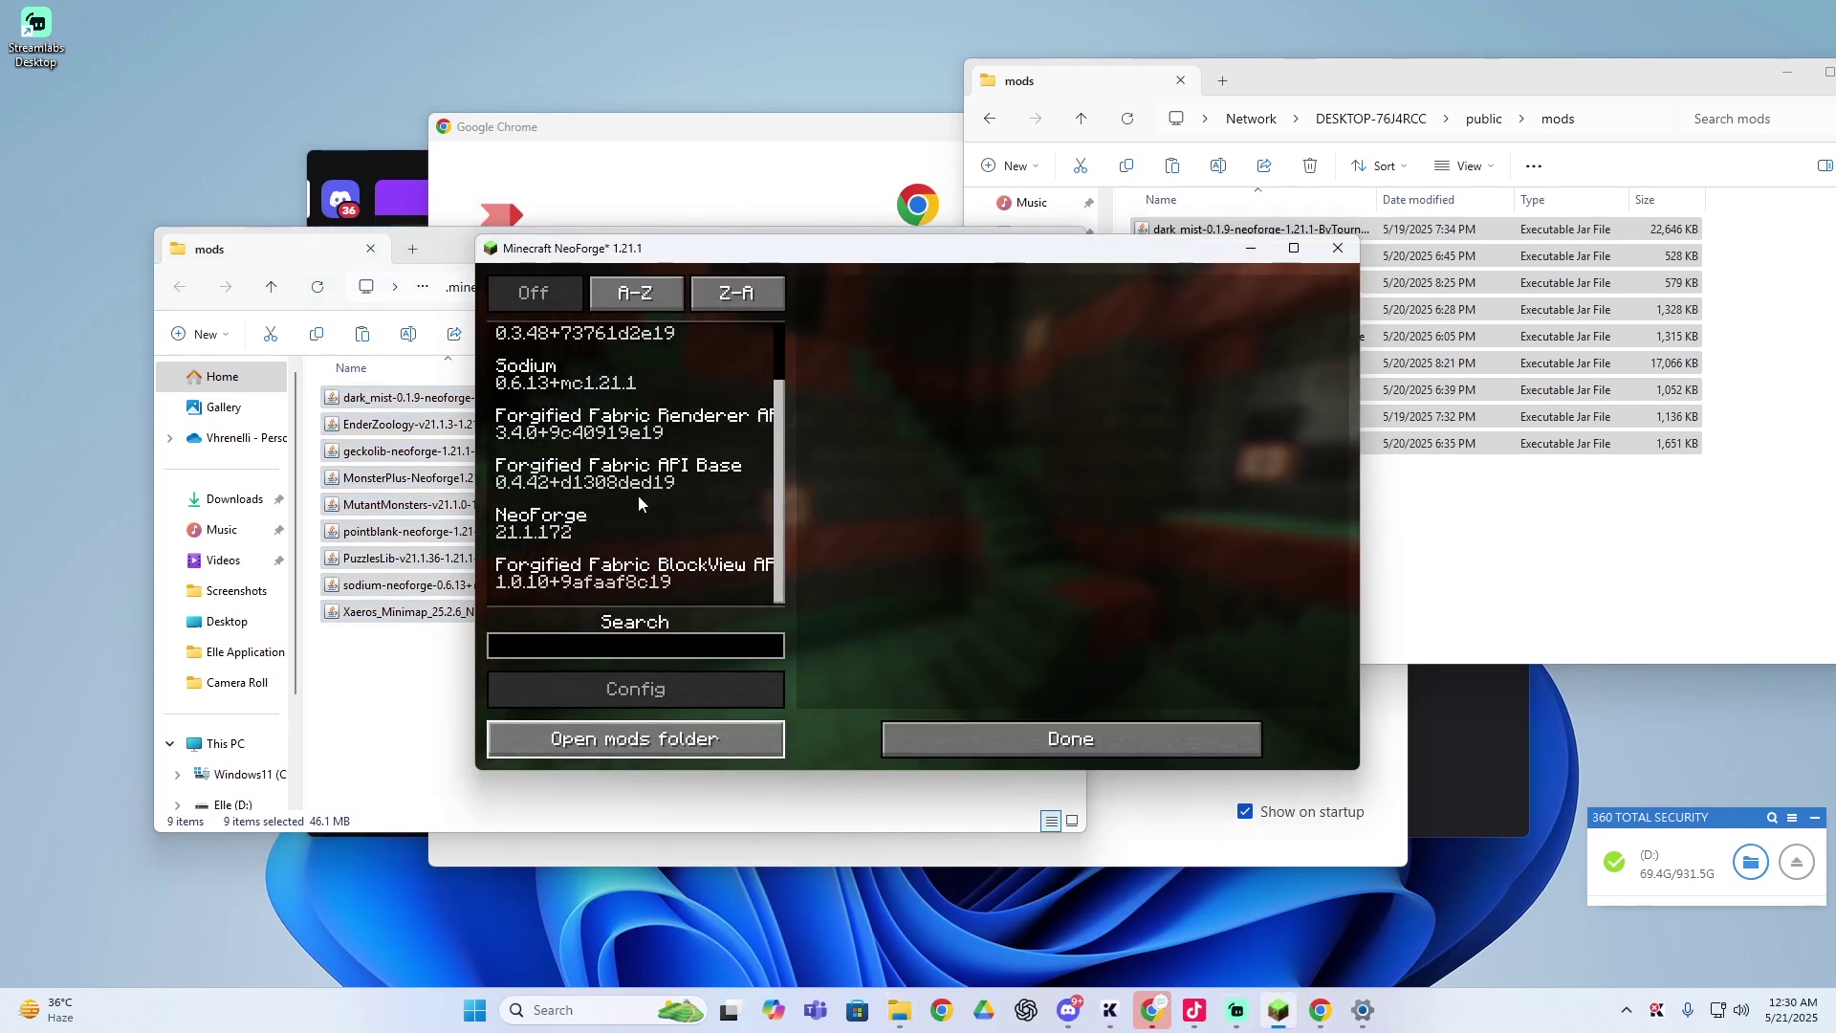
{"action": "scroll", "coordinate": [639, 501], "scroll_direction": "up", "scroll_amount": 2}
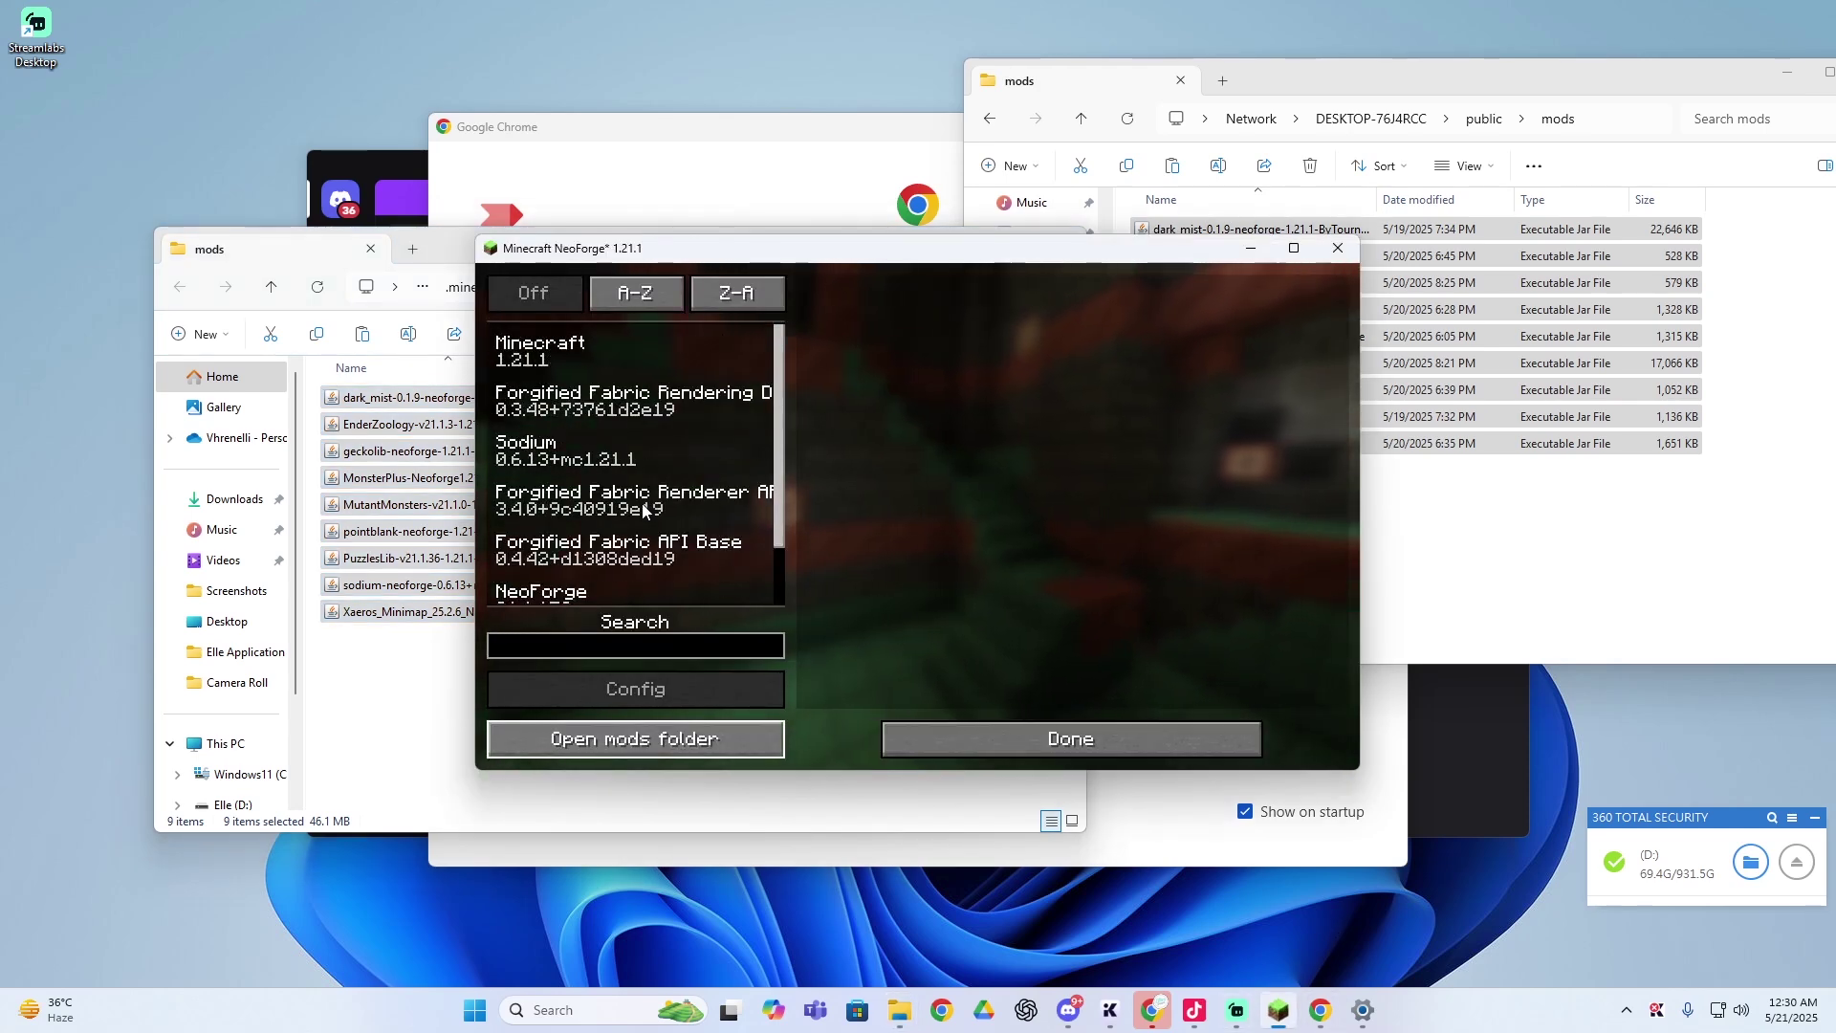
{"action": "left_click", "coordinate": [976, 735]}
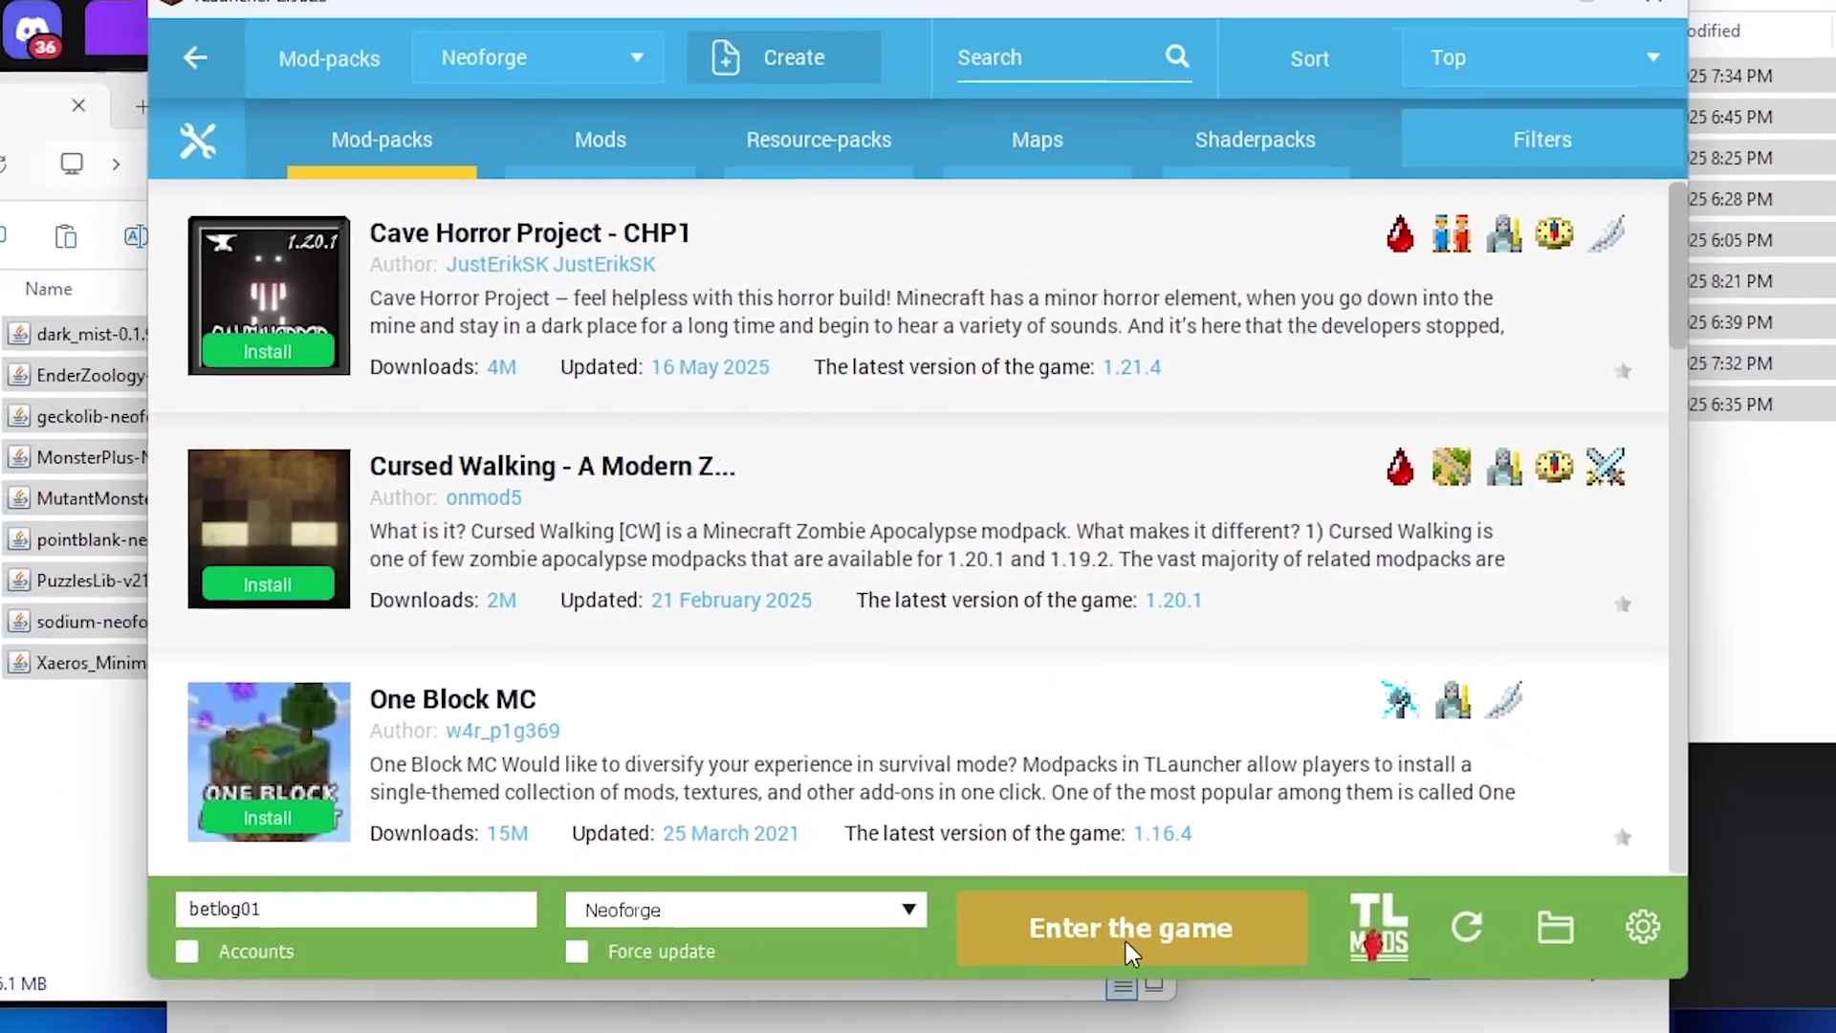
{"action": "left_click", "coordinate": [1125, 942]}
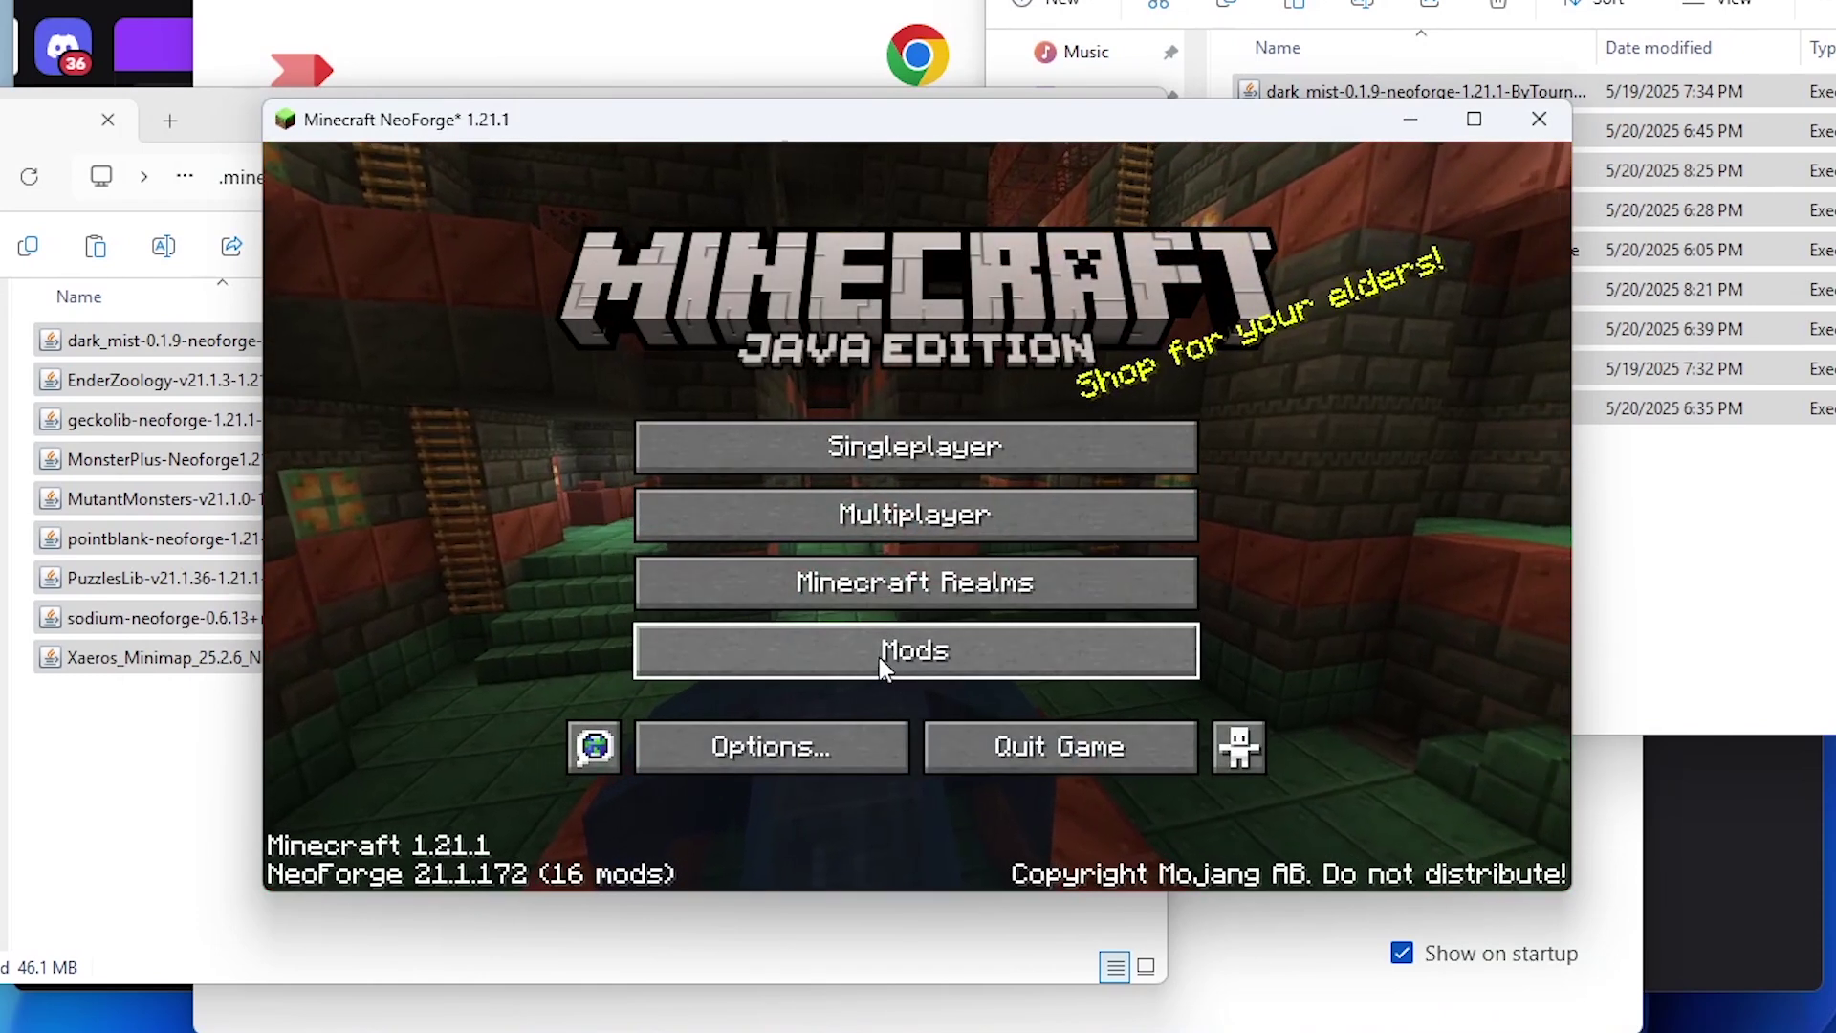
Scroll the loaded mods list to check Point Blank and Xaero's Minimap, then open Singleplayer.
{"action": "left_click", "coordinate": [872, 656]}
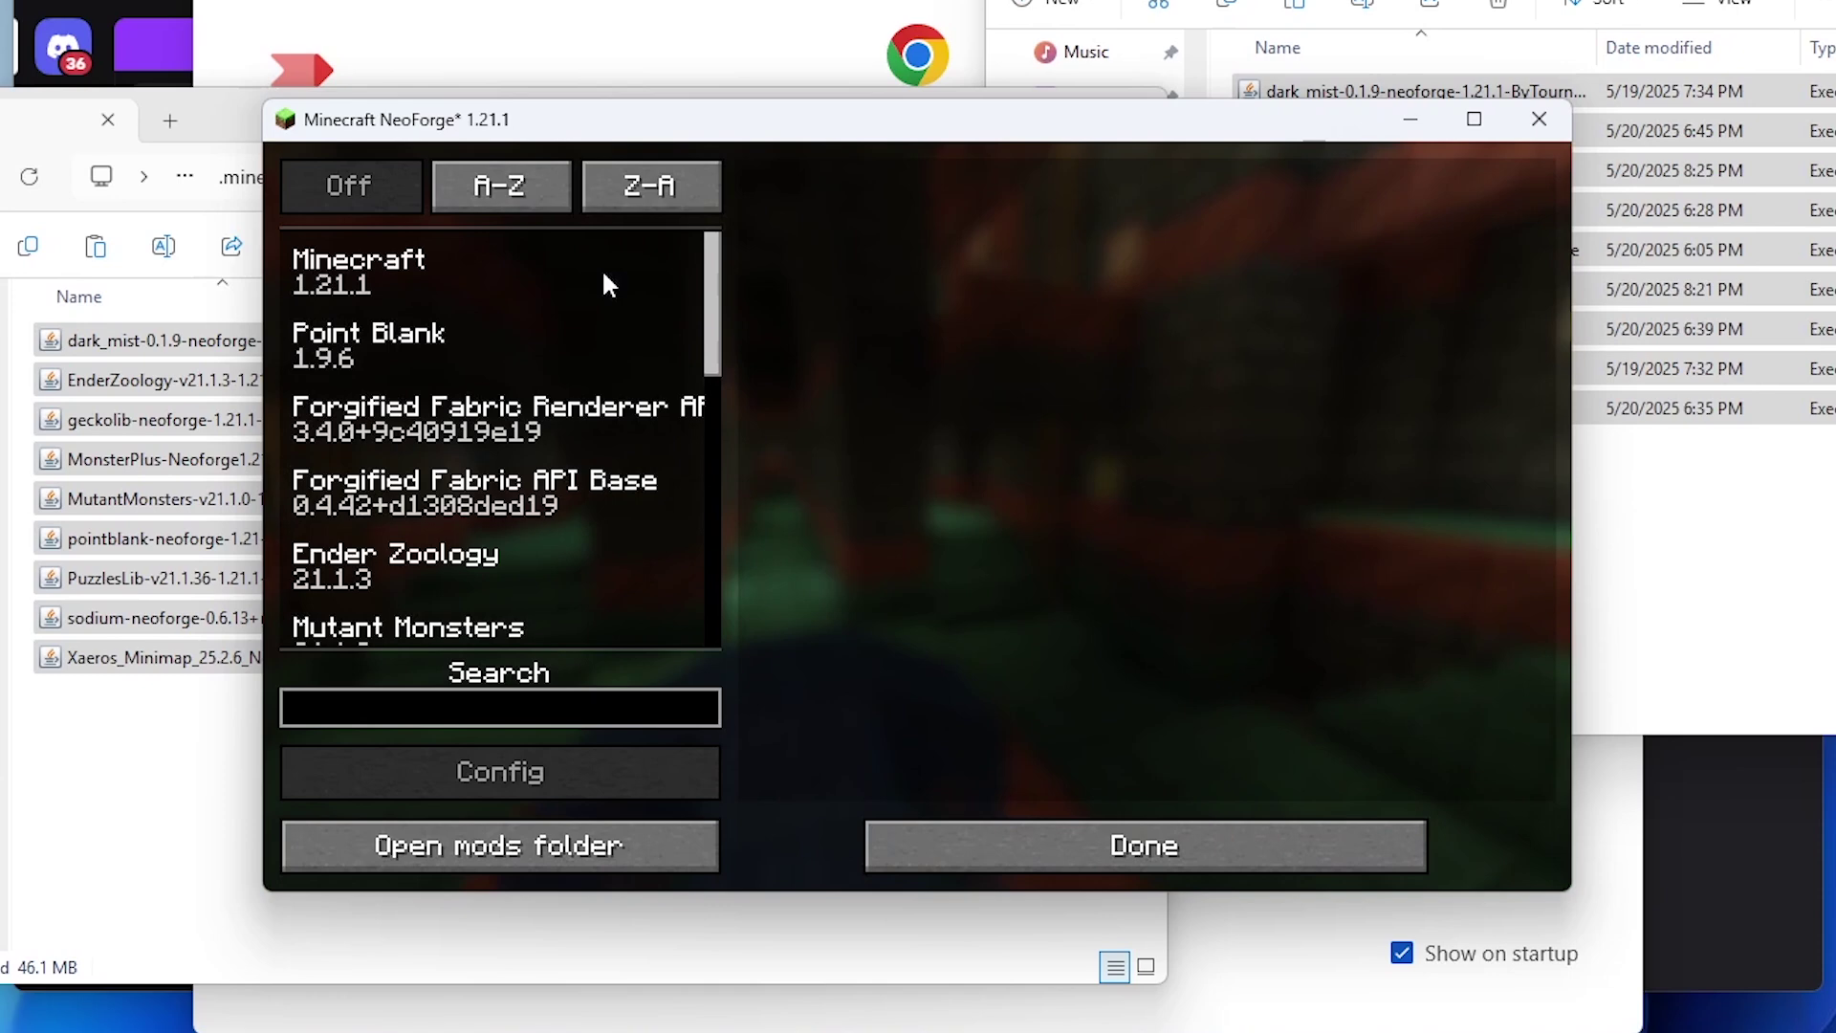
{"action": "mouse_move", "coordinate": [830, 122]}
{"action": "left_mouse_down"}
{"action": "mouse_move", "coordinate": [1038, 125]}
{"action": "mouse_move", "coordinate": [950, 140]}
{"action": "left_mouse_up"}
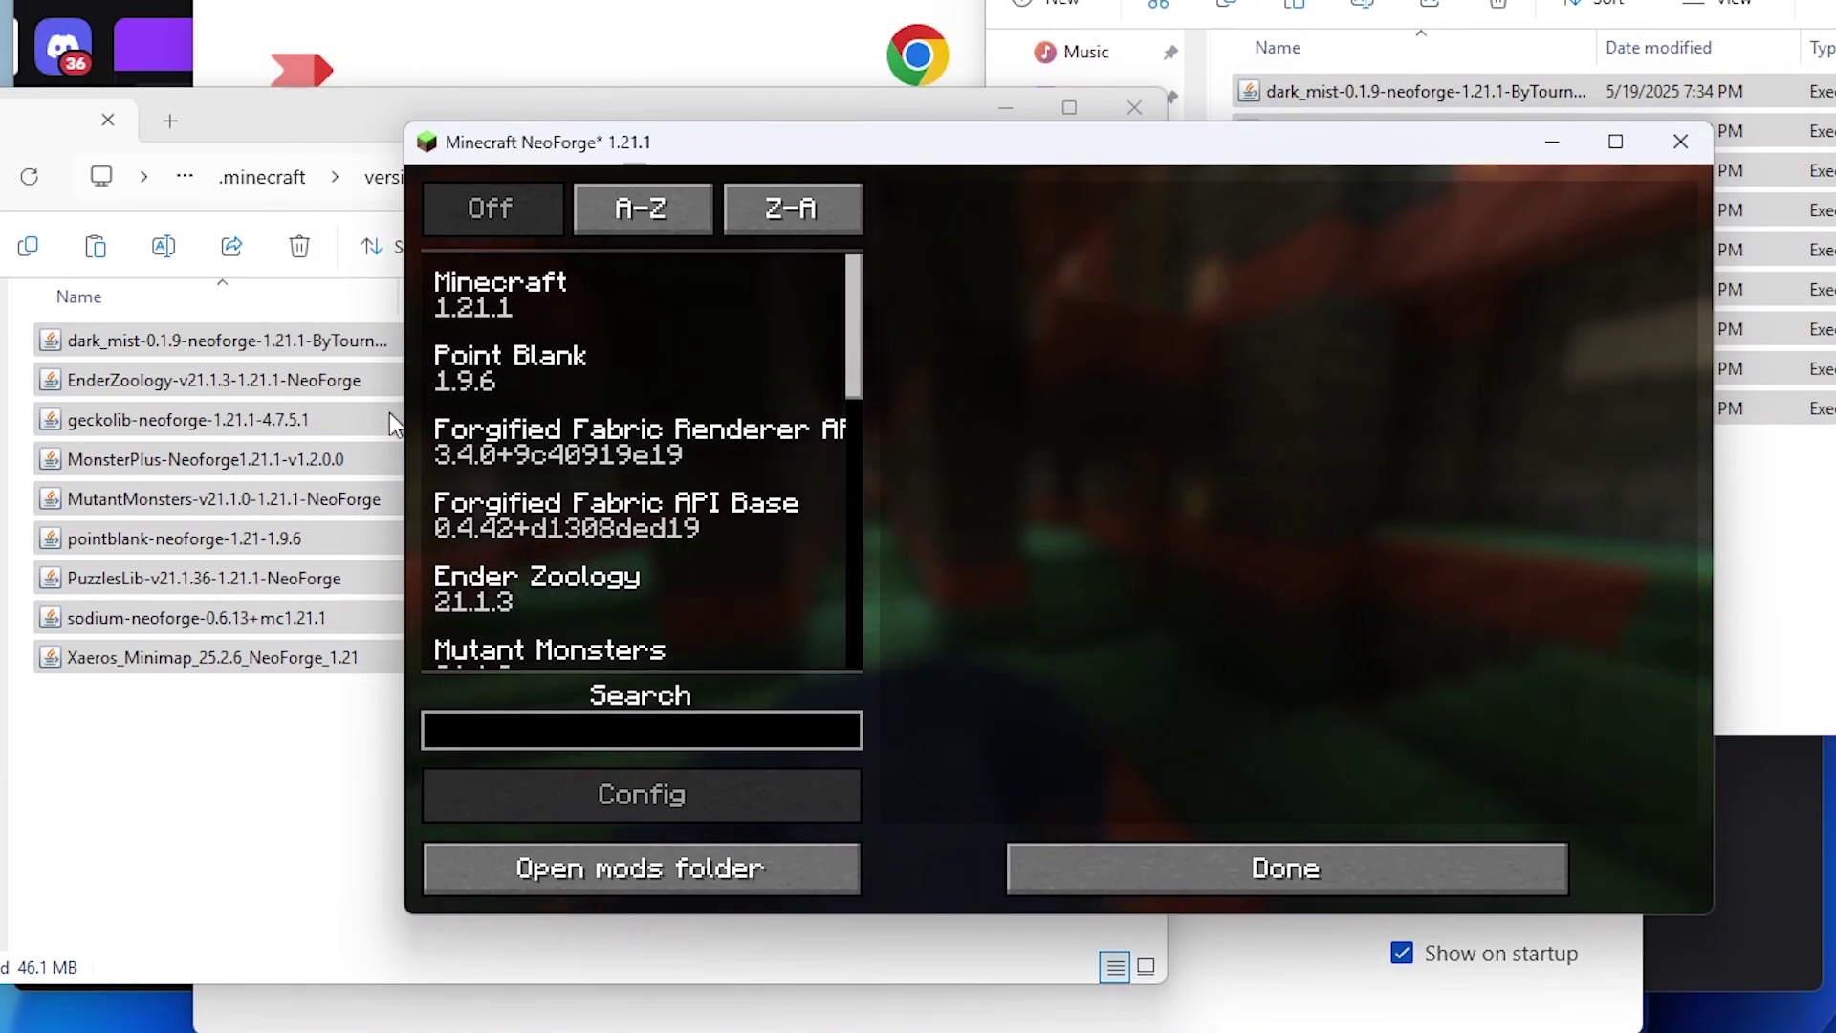
{"action": "scroll", "coordinate": [548, 495], "scroll_direction": "down", "scroll_amount": 3}
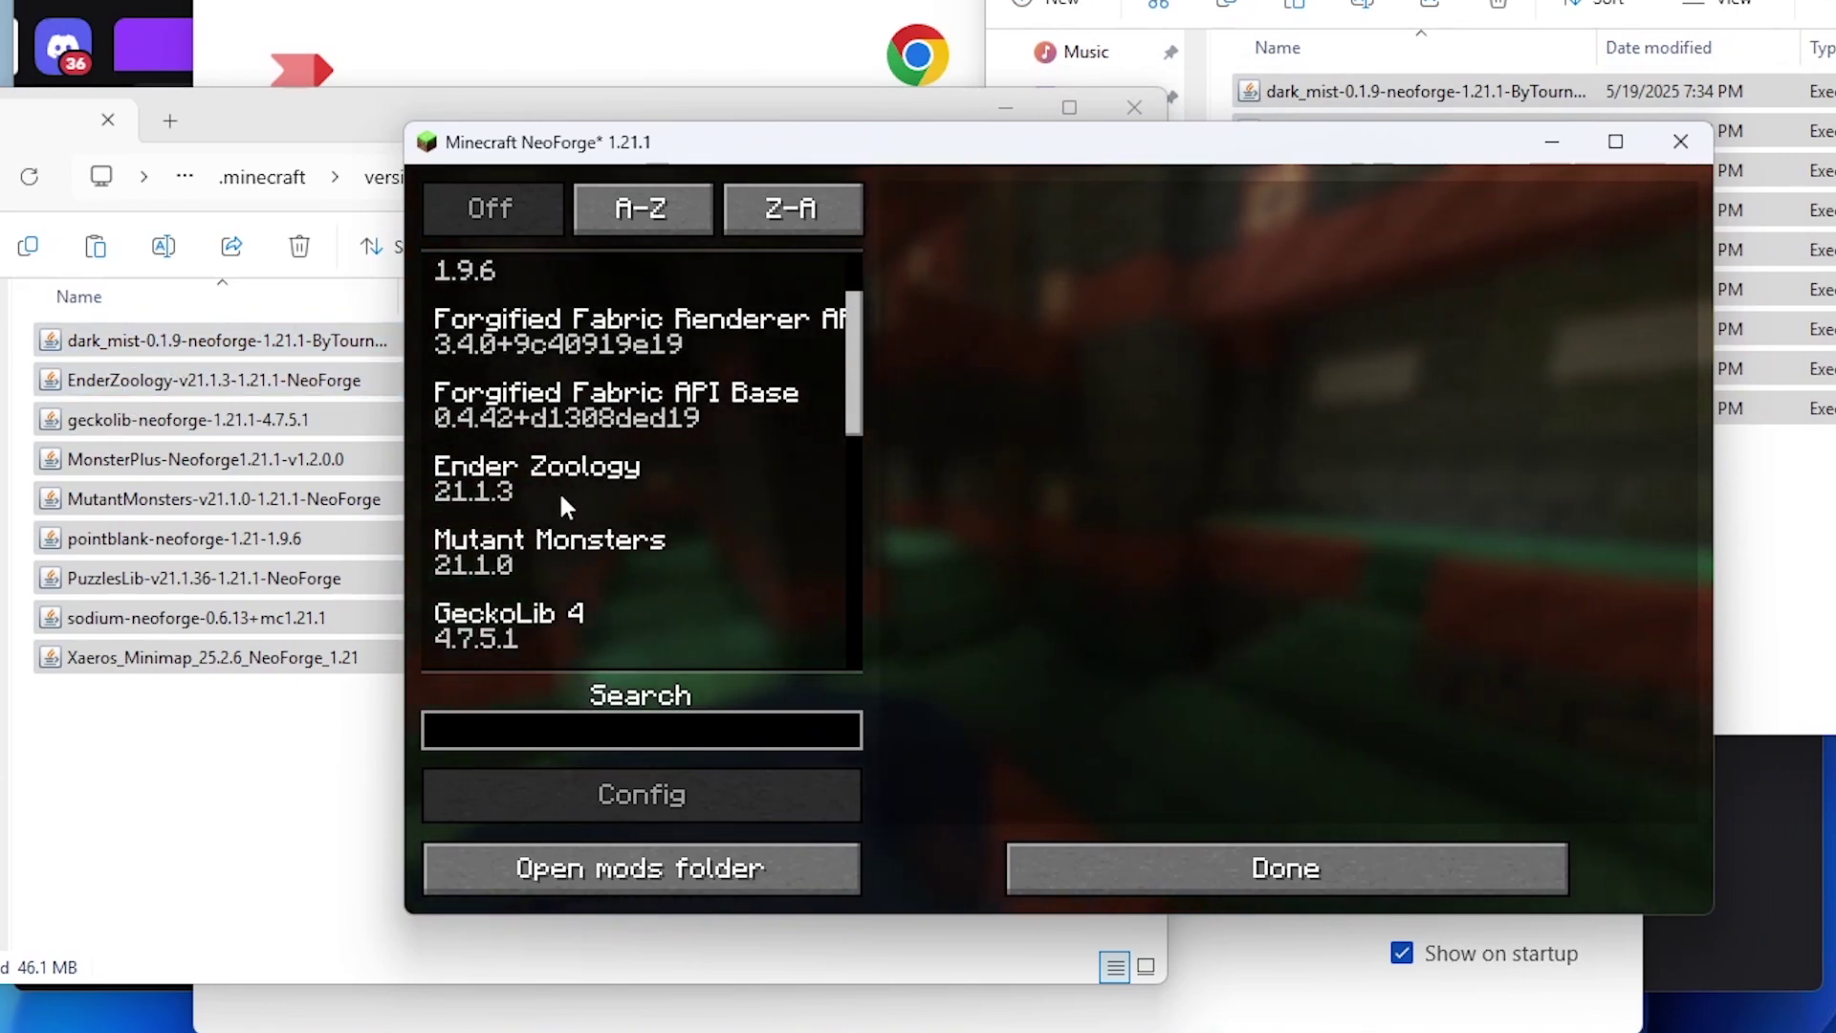
{"action": "scroll", "coordinate": [545, 501], "scroll_direction": "down", "scroll_amount": 10}
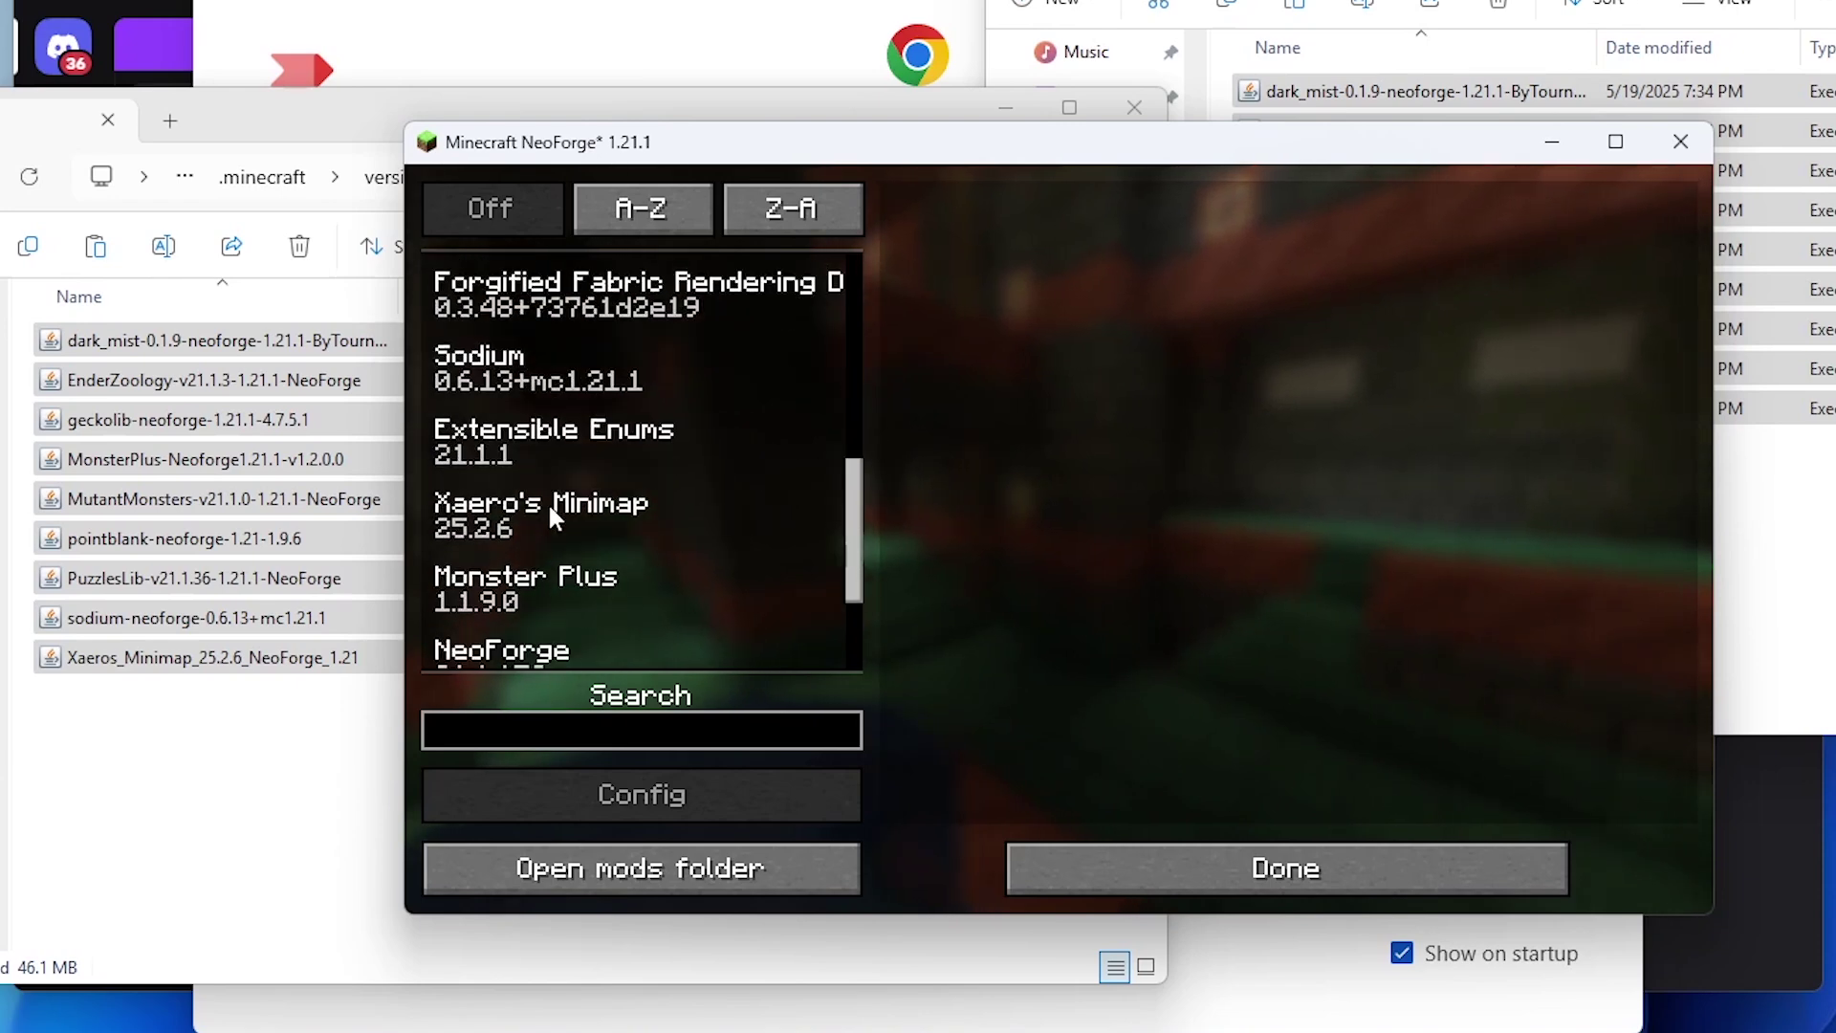
{"action": "scroll", "coordinate": [550, 514], "scroll_direction": "down", "scroll_amount": 2}
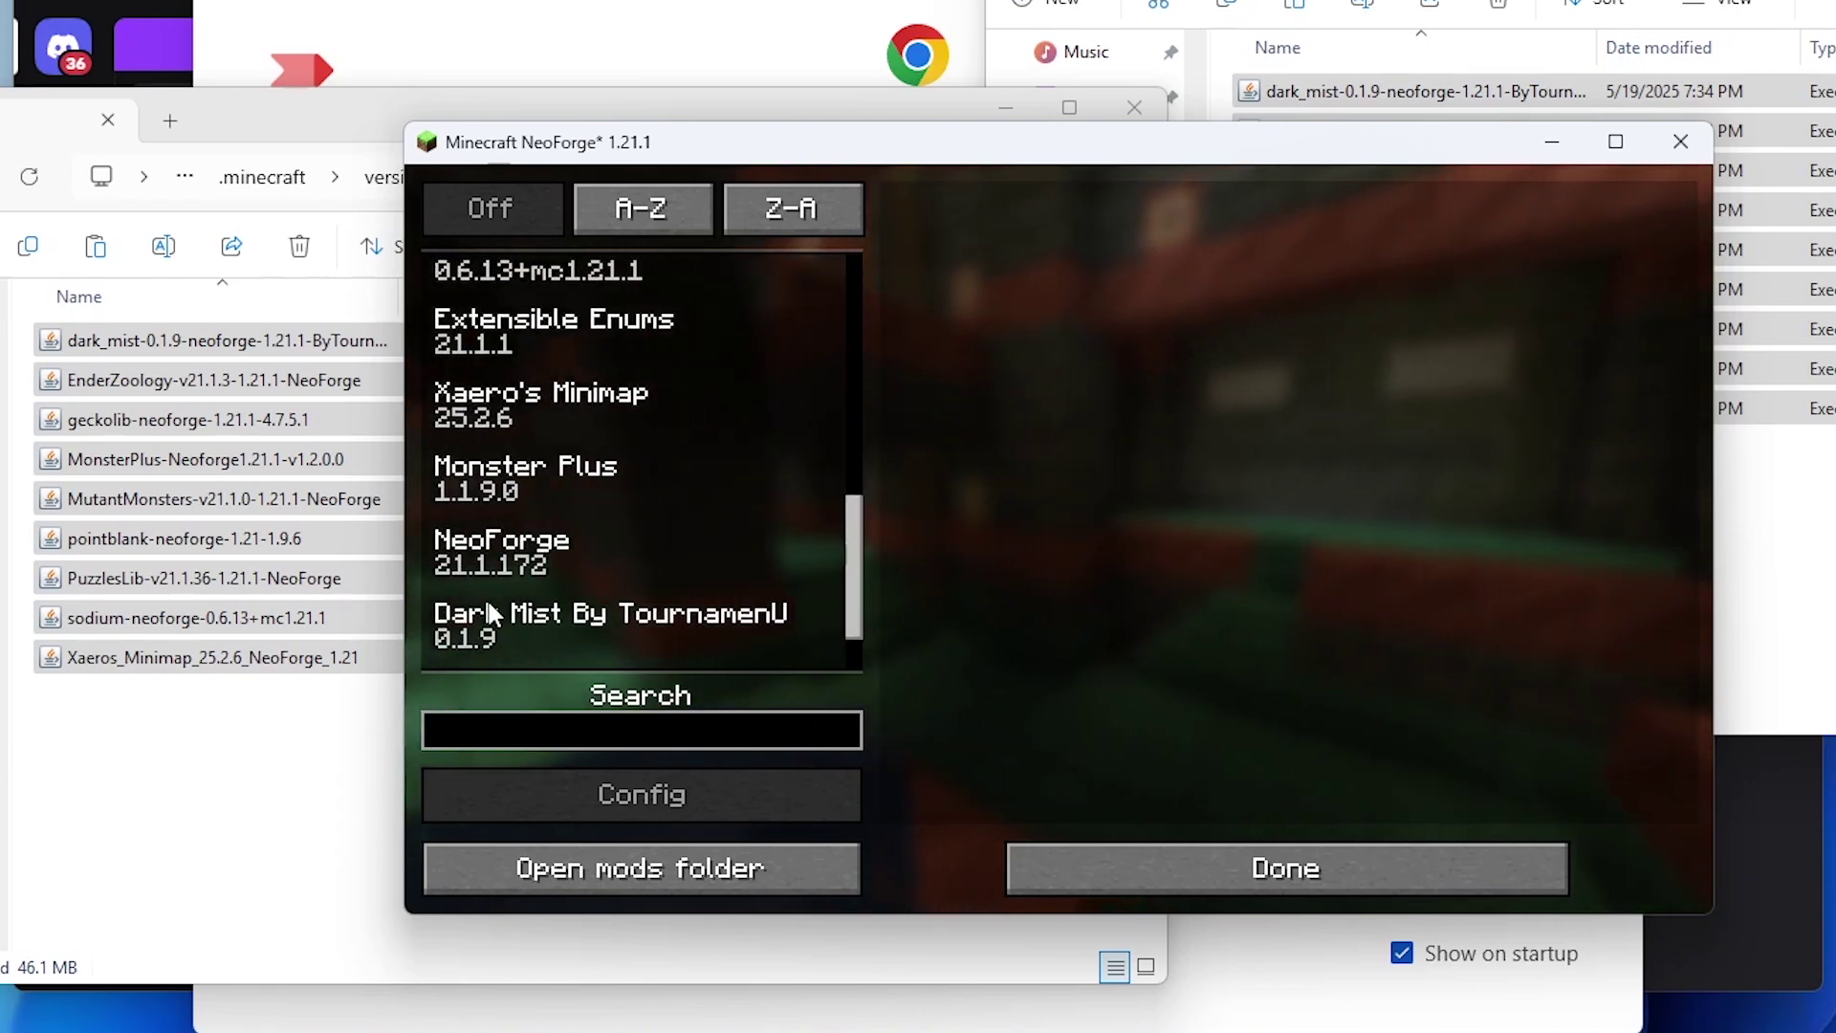
{"action": "scroll", "coordinate": [538, 471], "scroll_direction": "up", "scroll_amount": 6}
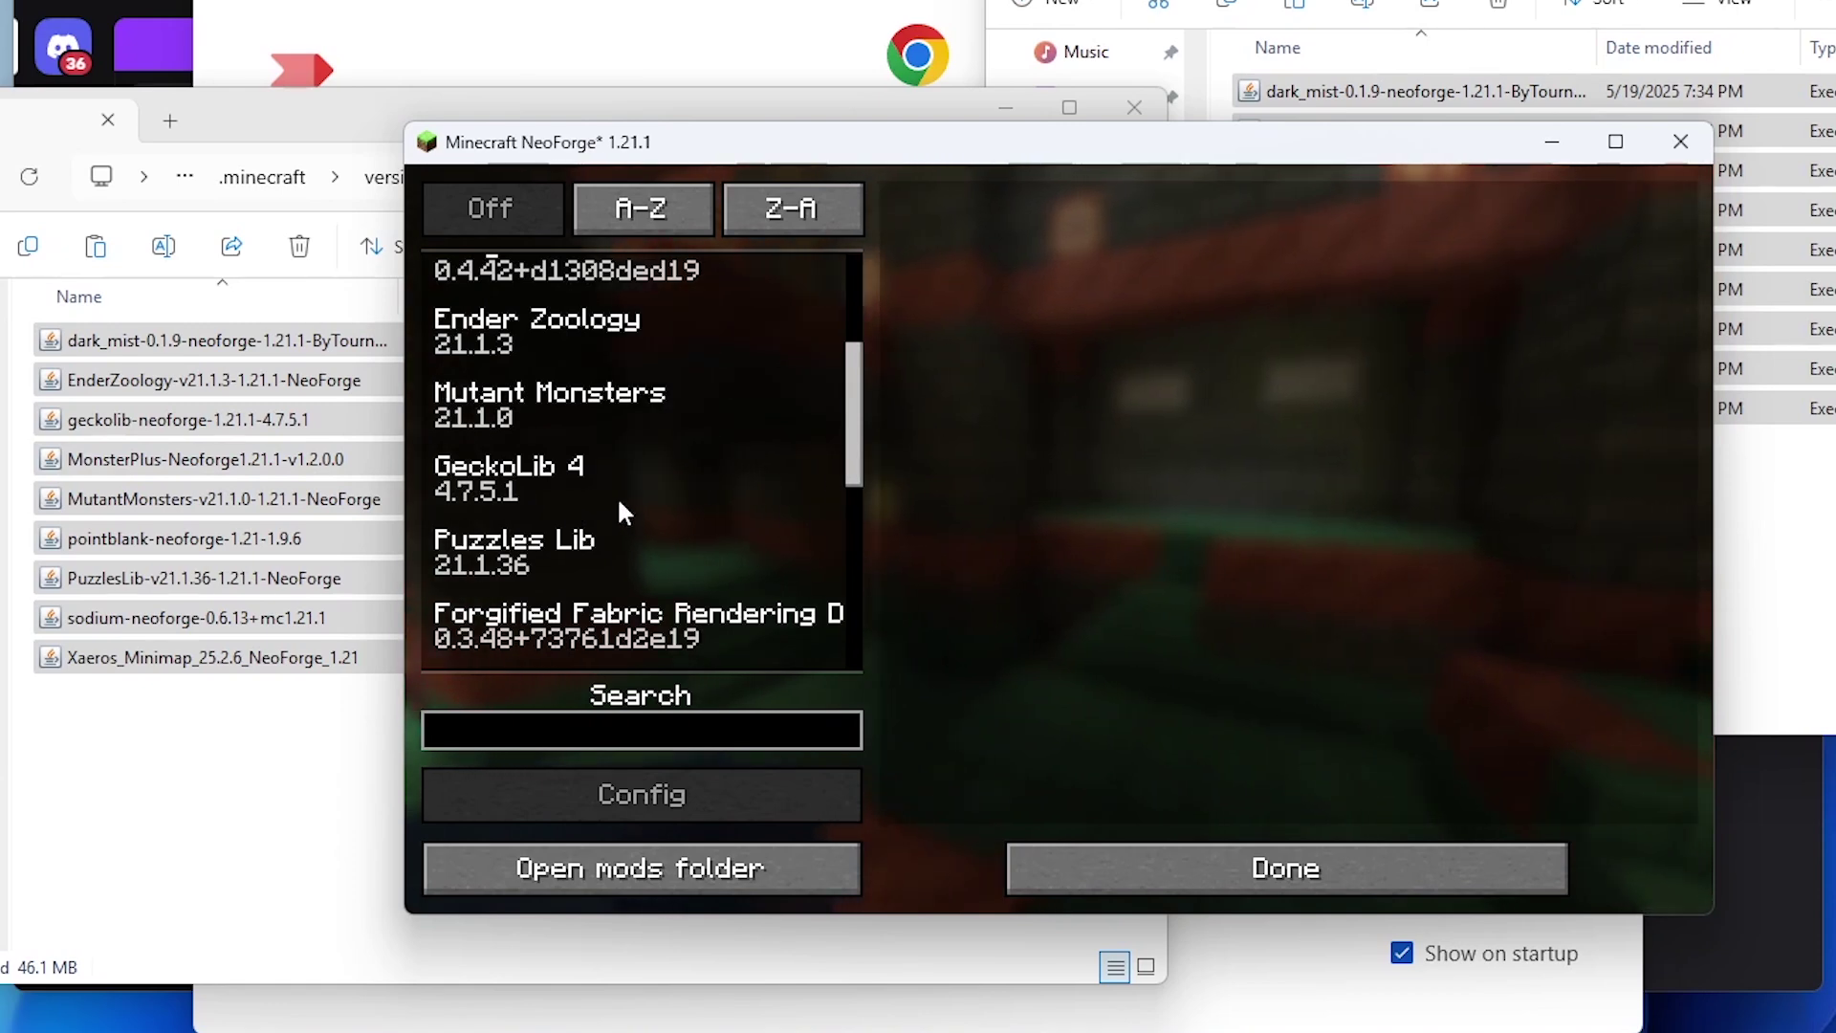
{"action": "scroll", "coordinate": [697, 498], "scroll_direction": "up", "scroll_amount": 3}
{"action": "scroll", "coordinate": [698, 496], "scroll_direction": "down", "scroll_amount": 9}
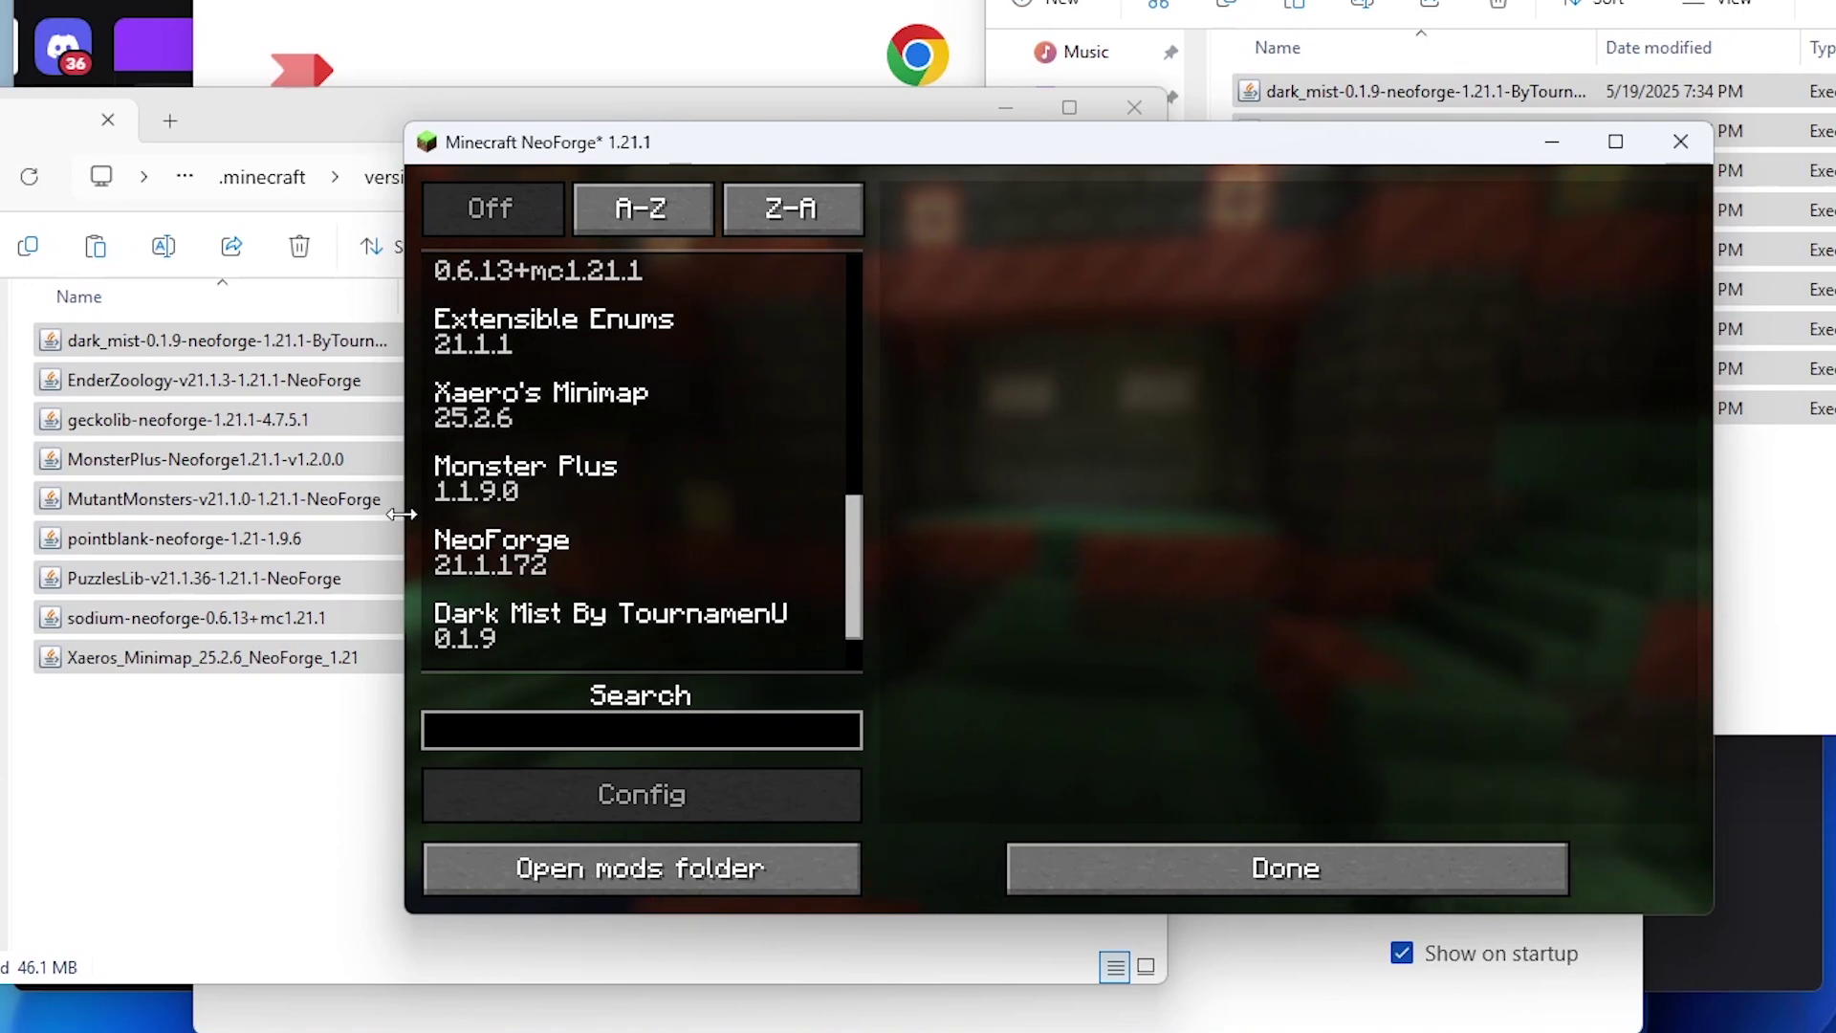
{"action": "scroll", "coordinate": [628, 571], "scroll_direction": "up", "scroll_amount": 6}
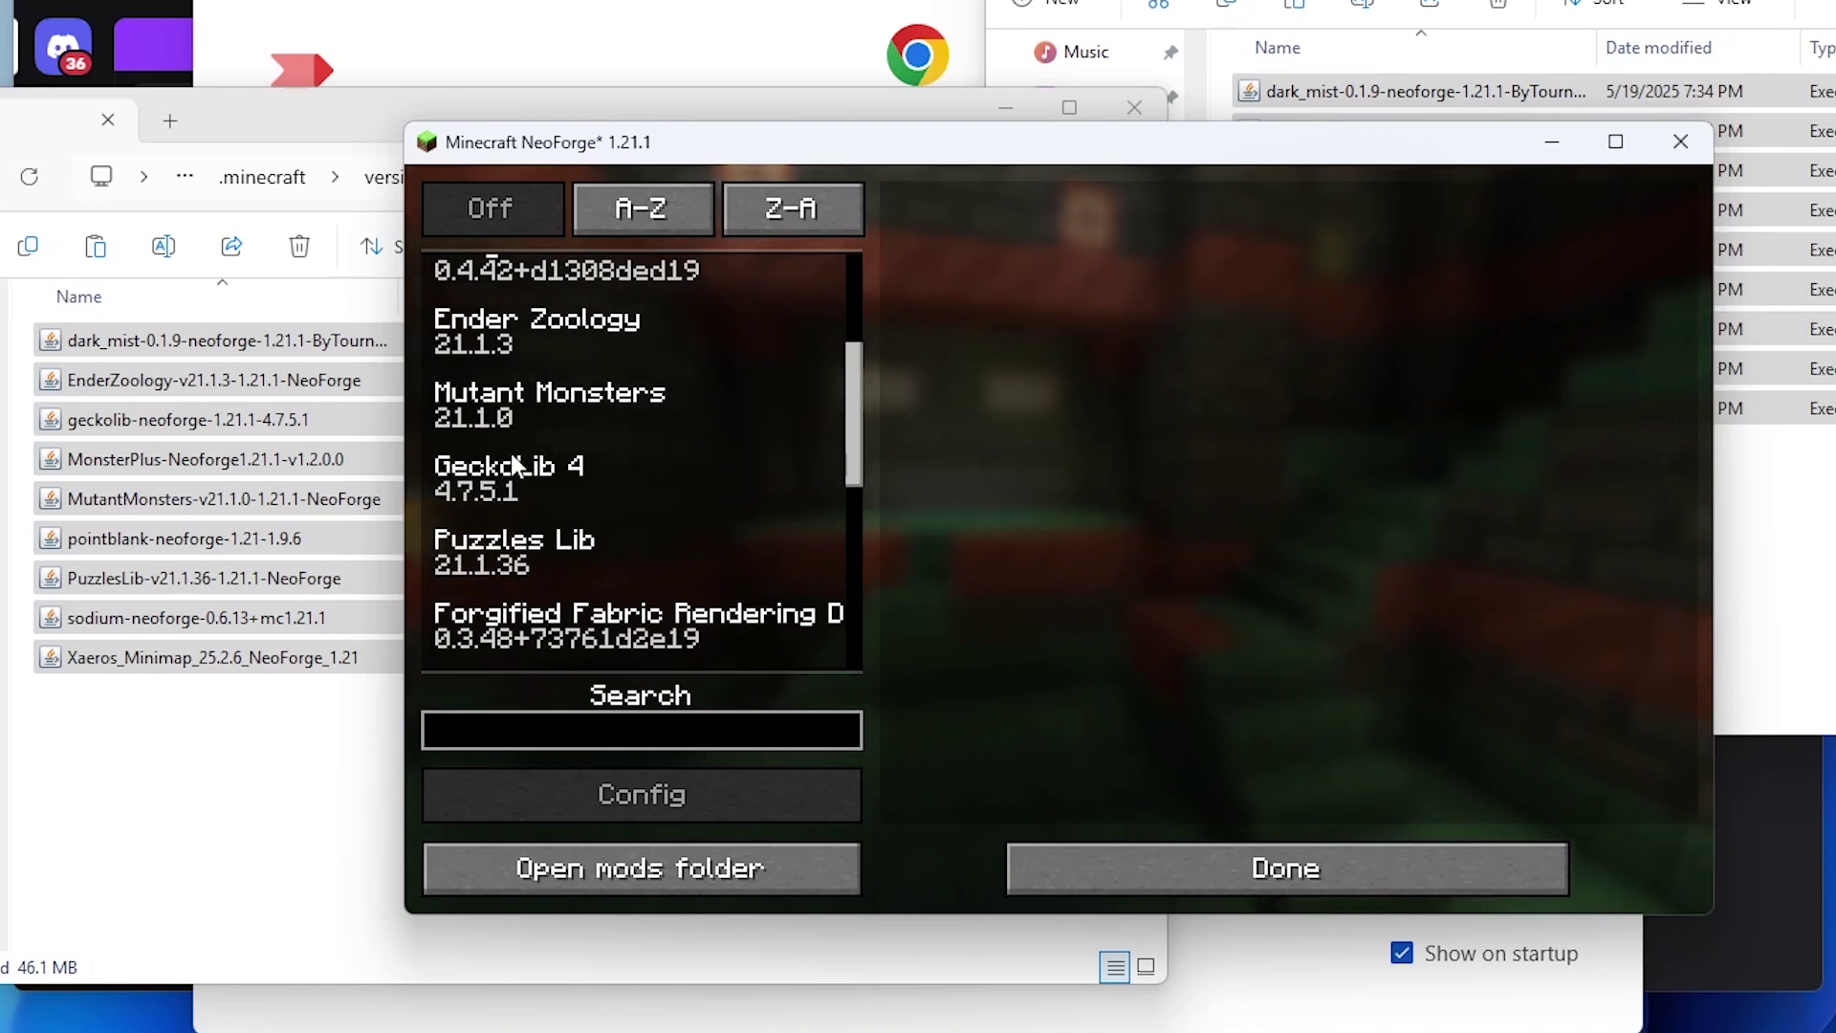
{"action": "scroll", "coordinate": [587, 492], "scroll_direction": "down", "scroll_amount": 5}
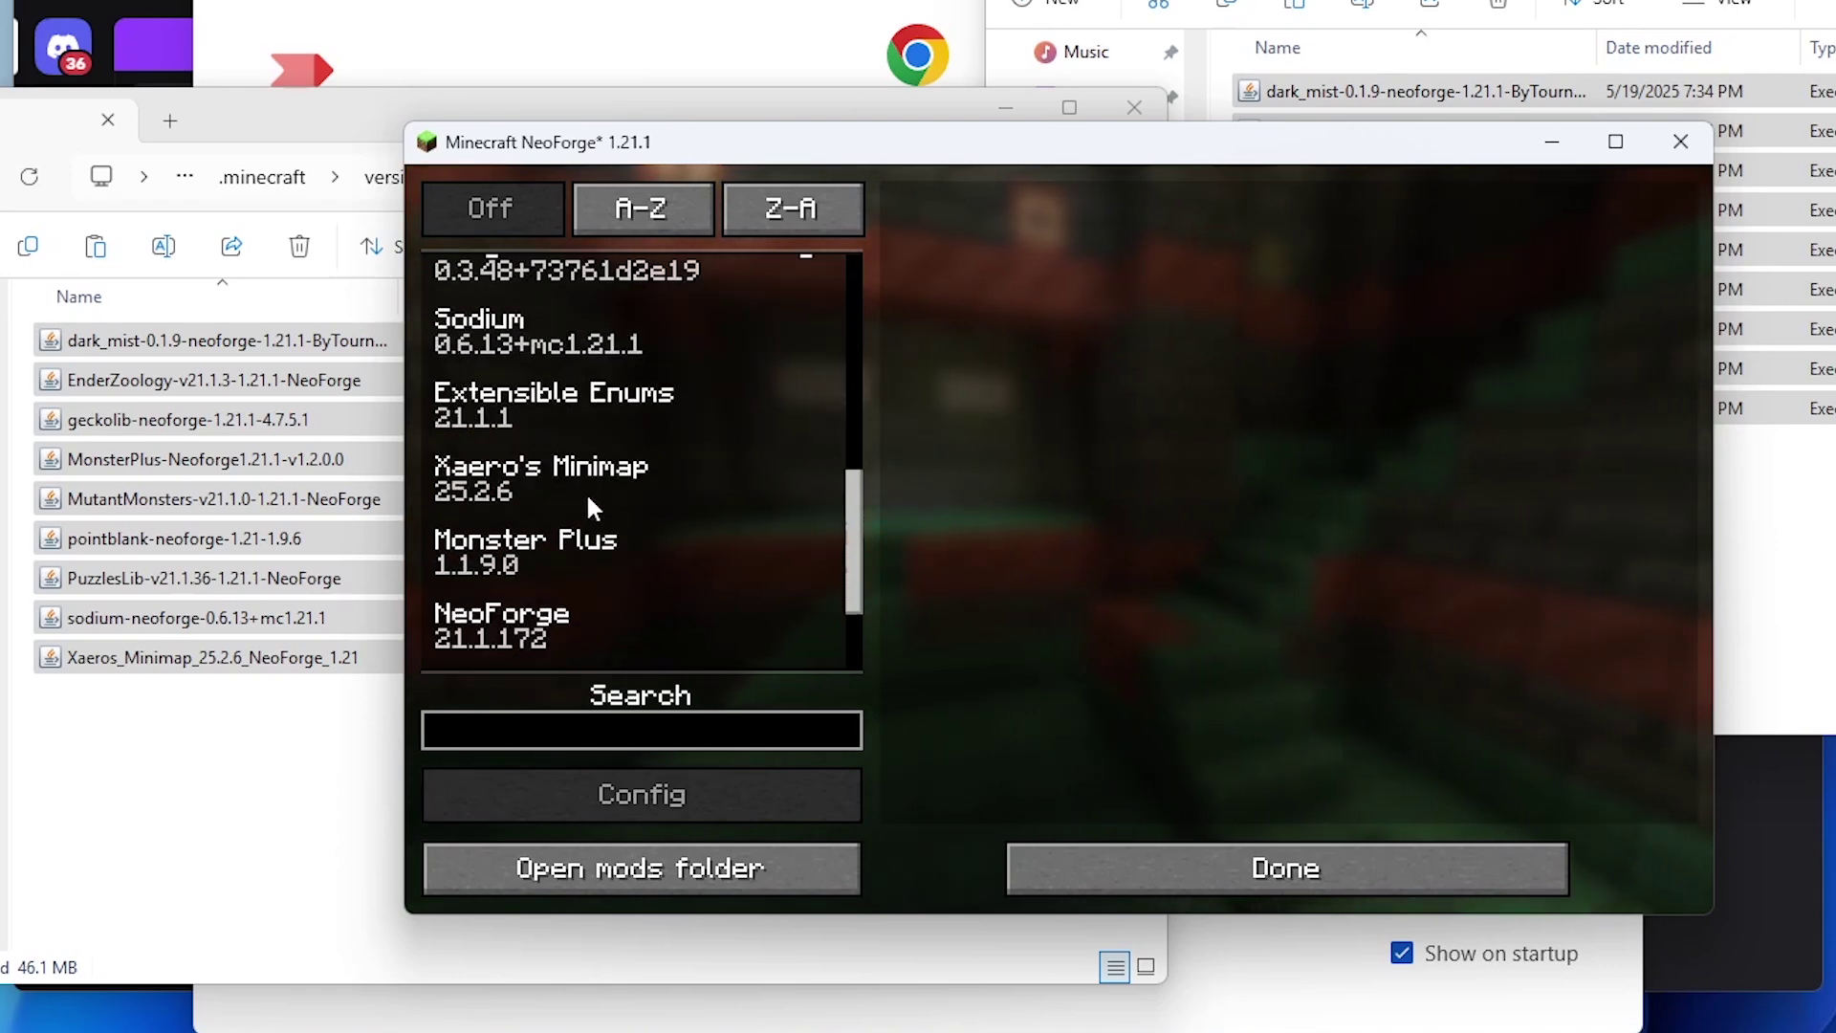
{"action": "scroll", "coordinate": [588, 492], "scroll_direction": "up", "scroll_amount": 4}
{"action": "scroll", "coordinate": [585, 490], "scroll_direction": "up", "scroll_amount": 5}
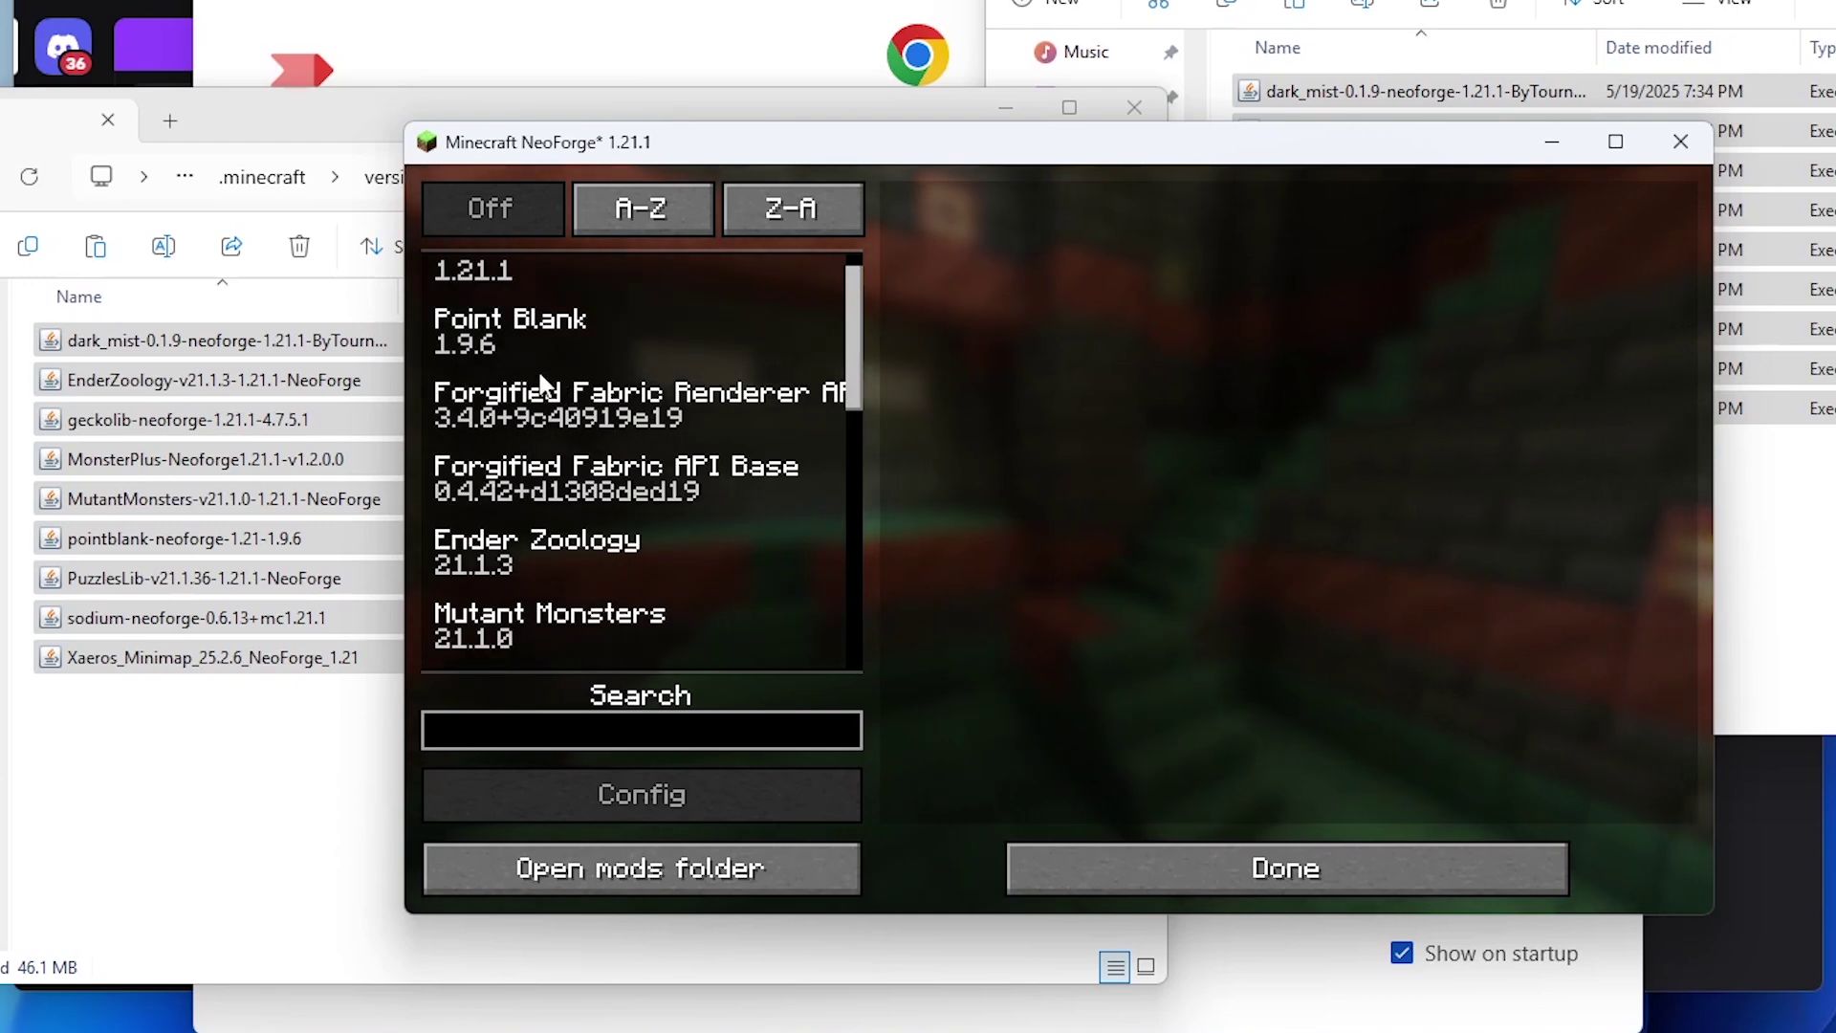
{"action": "scroll", "coordinate": [575, 427], "scroll_direction": "down", "scroll_amount": 3}
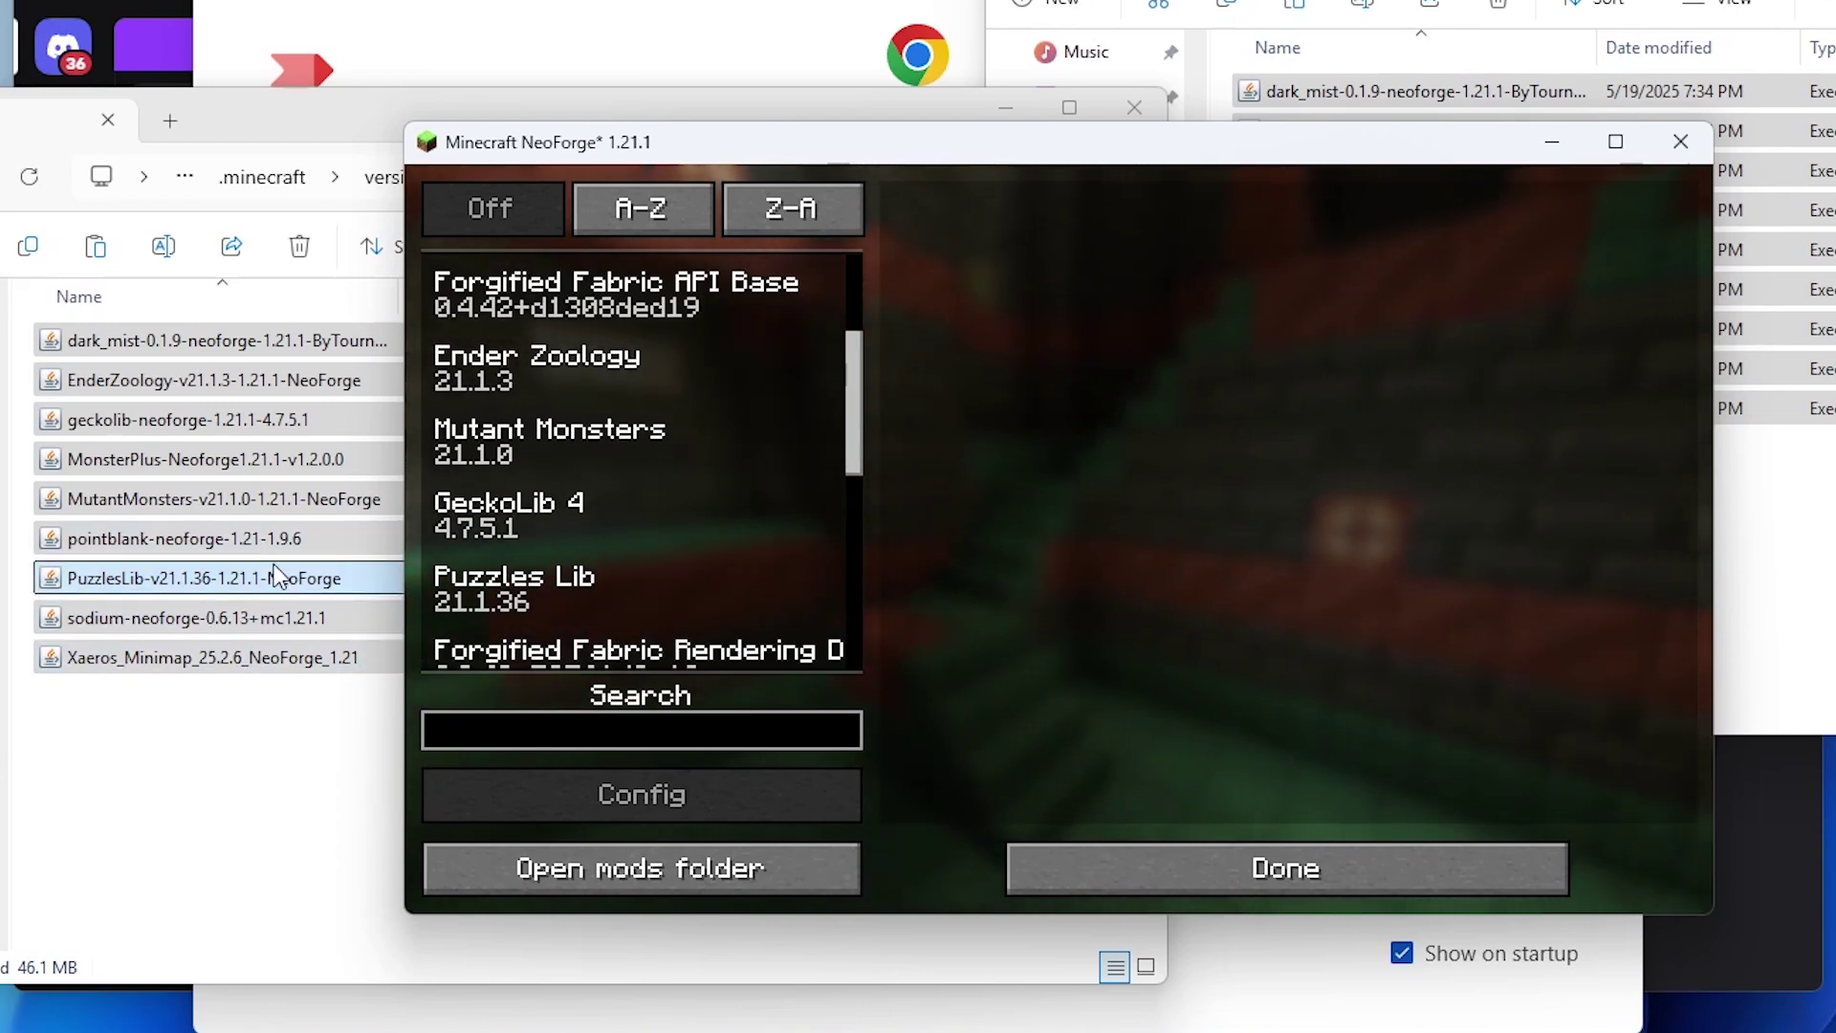
{"action": "scroll", "coordinate": [669, 540], "scroll_direction": "down", "scroll_amount": 5}
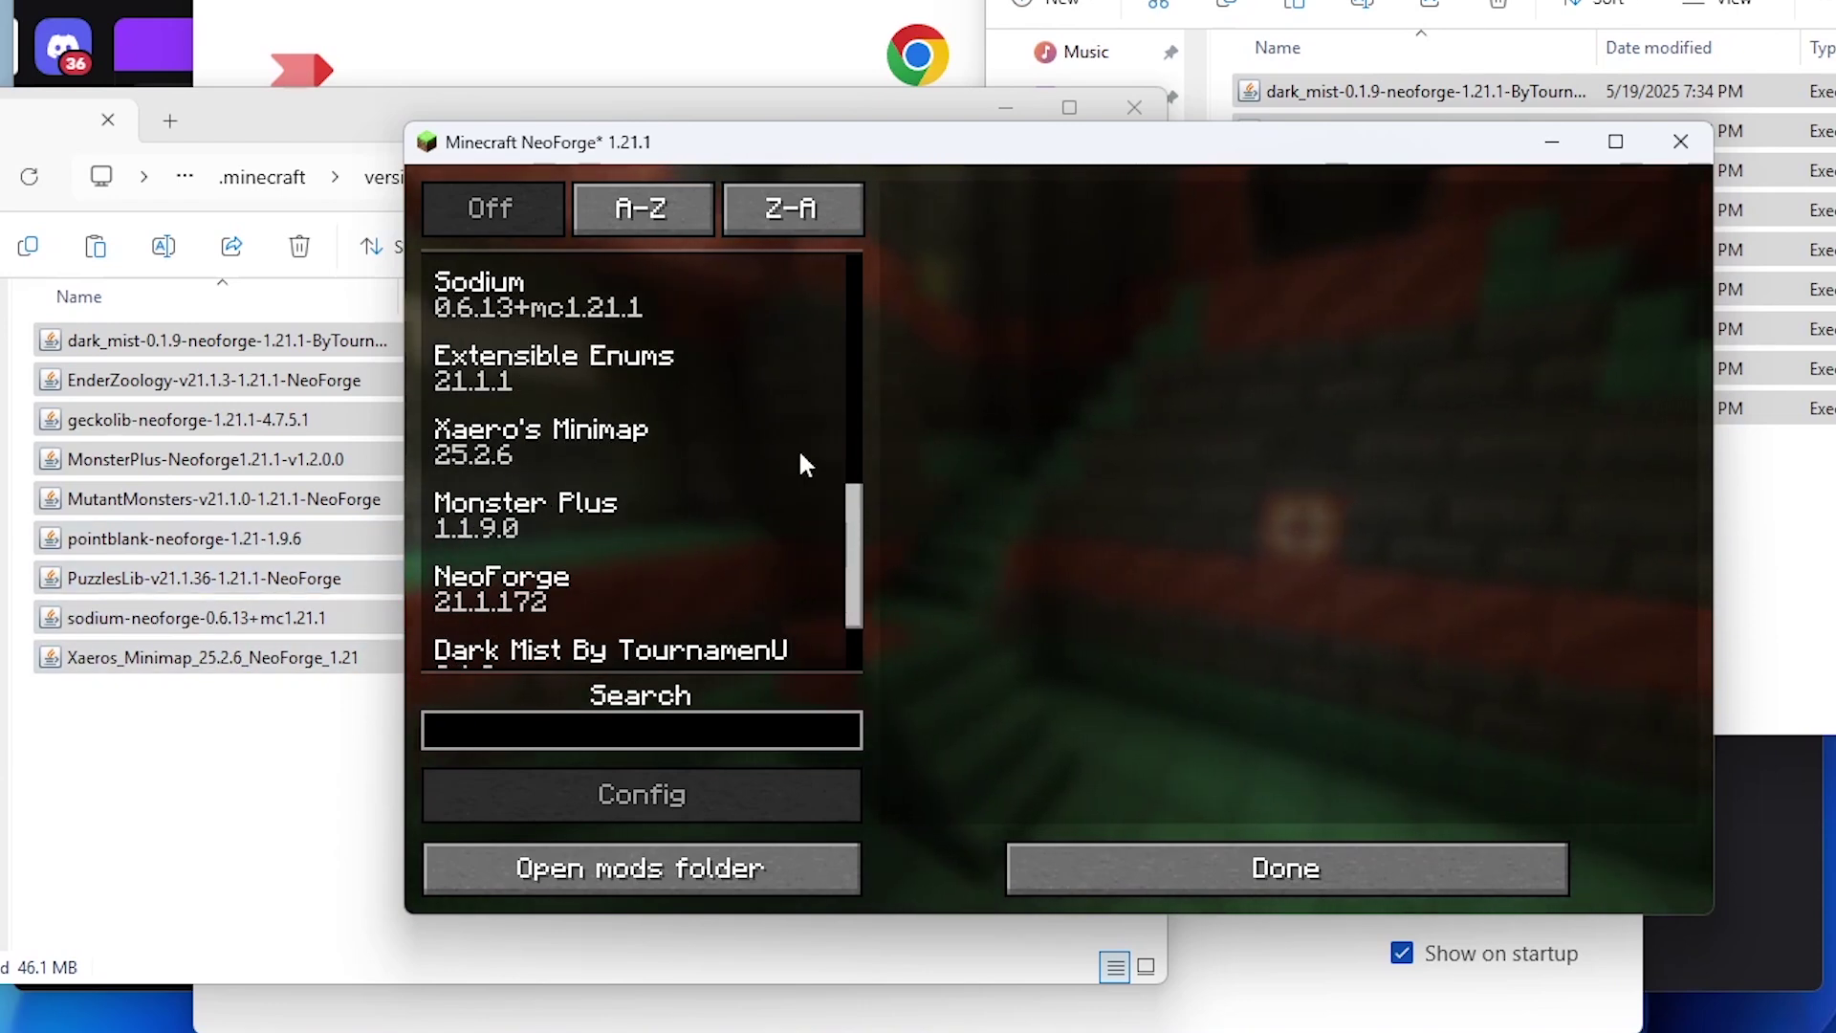
{"action": "left_click", "coordinate": [1293, 852]}
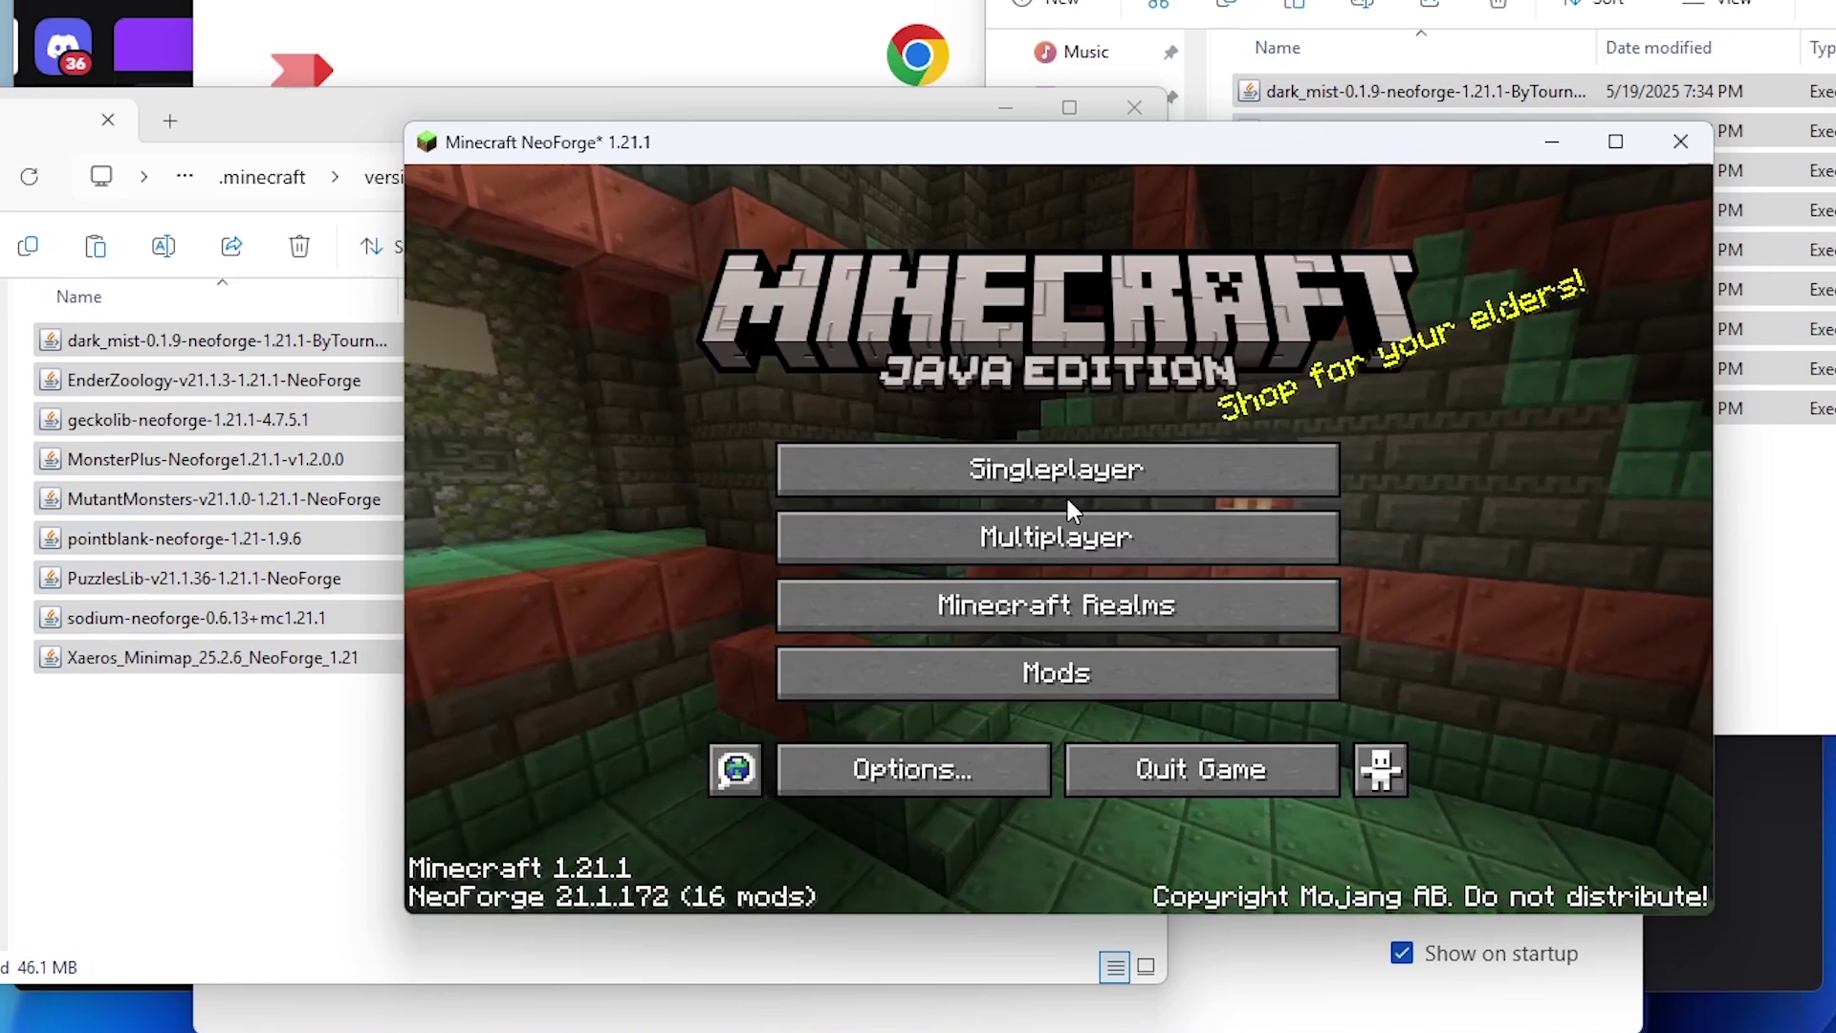
{"action": "left_click", "coordinate": [1055, 471]}
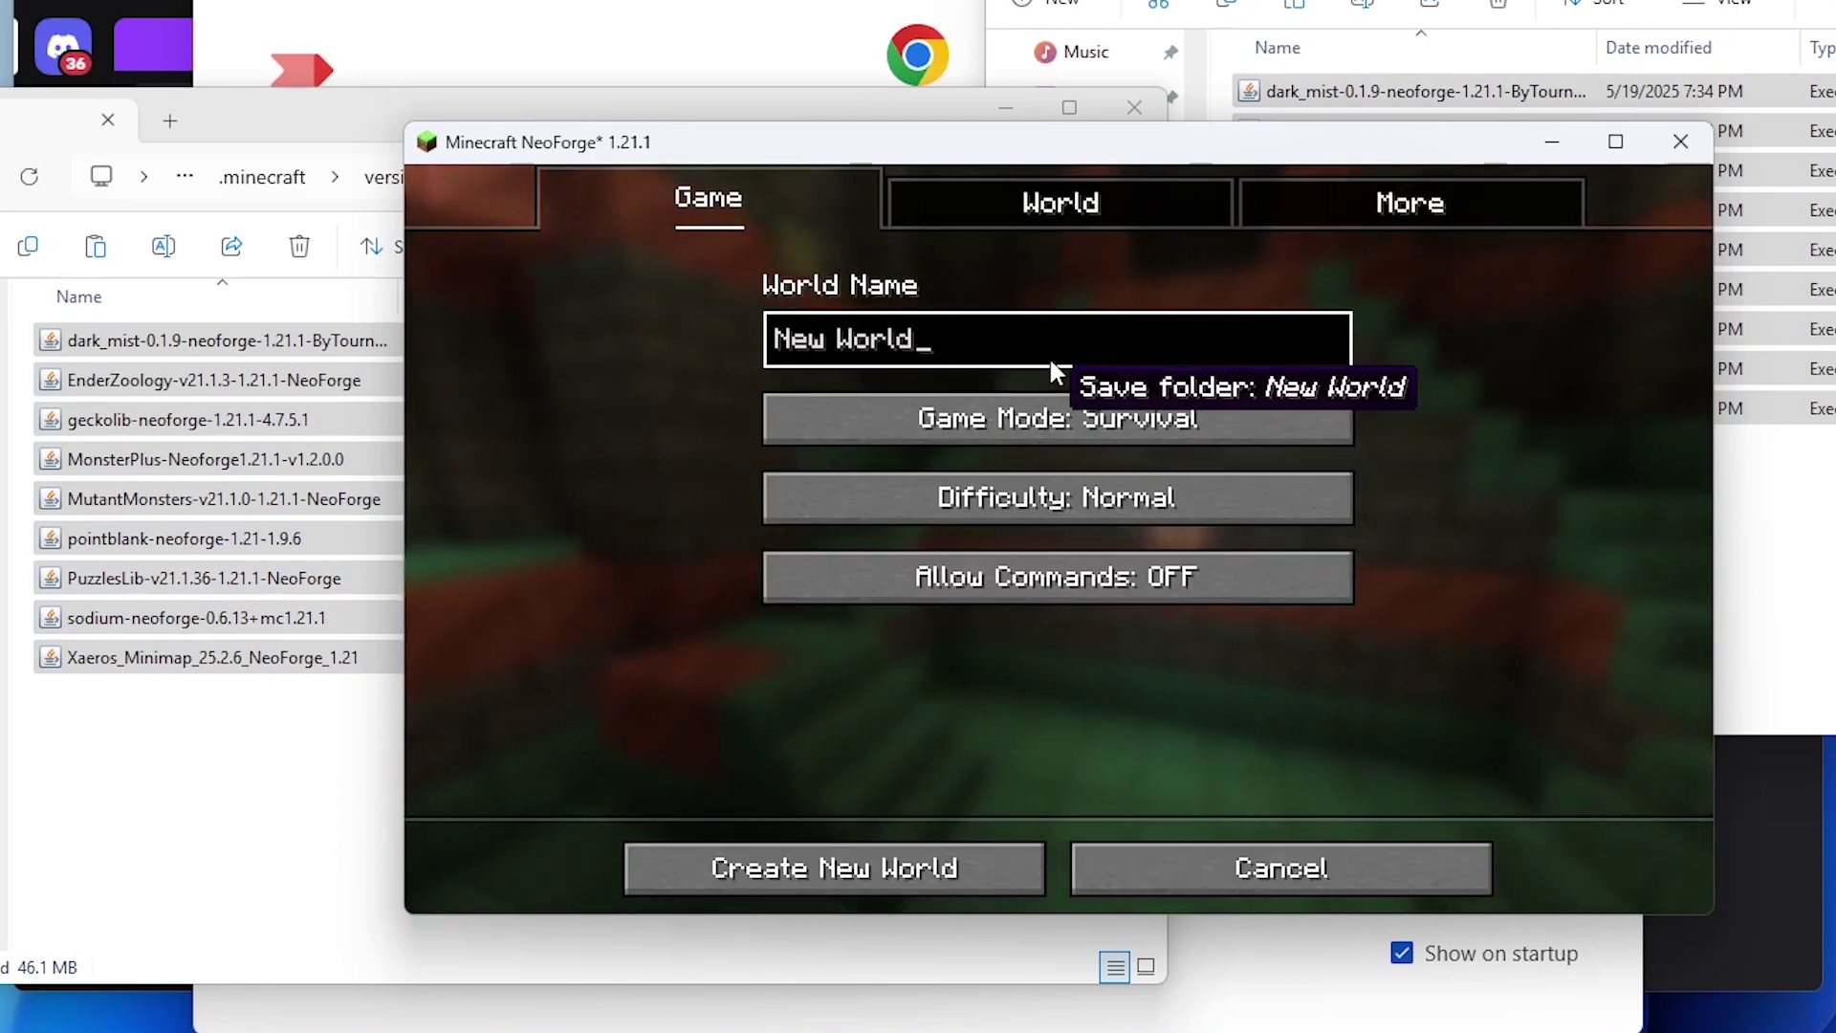
Create a new Creative-mode world, accepting the experimental features warning.
{"action": "left_click", "coordinate": [1113, 426]}
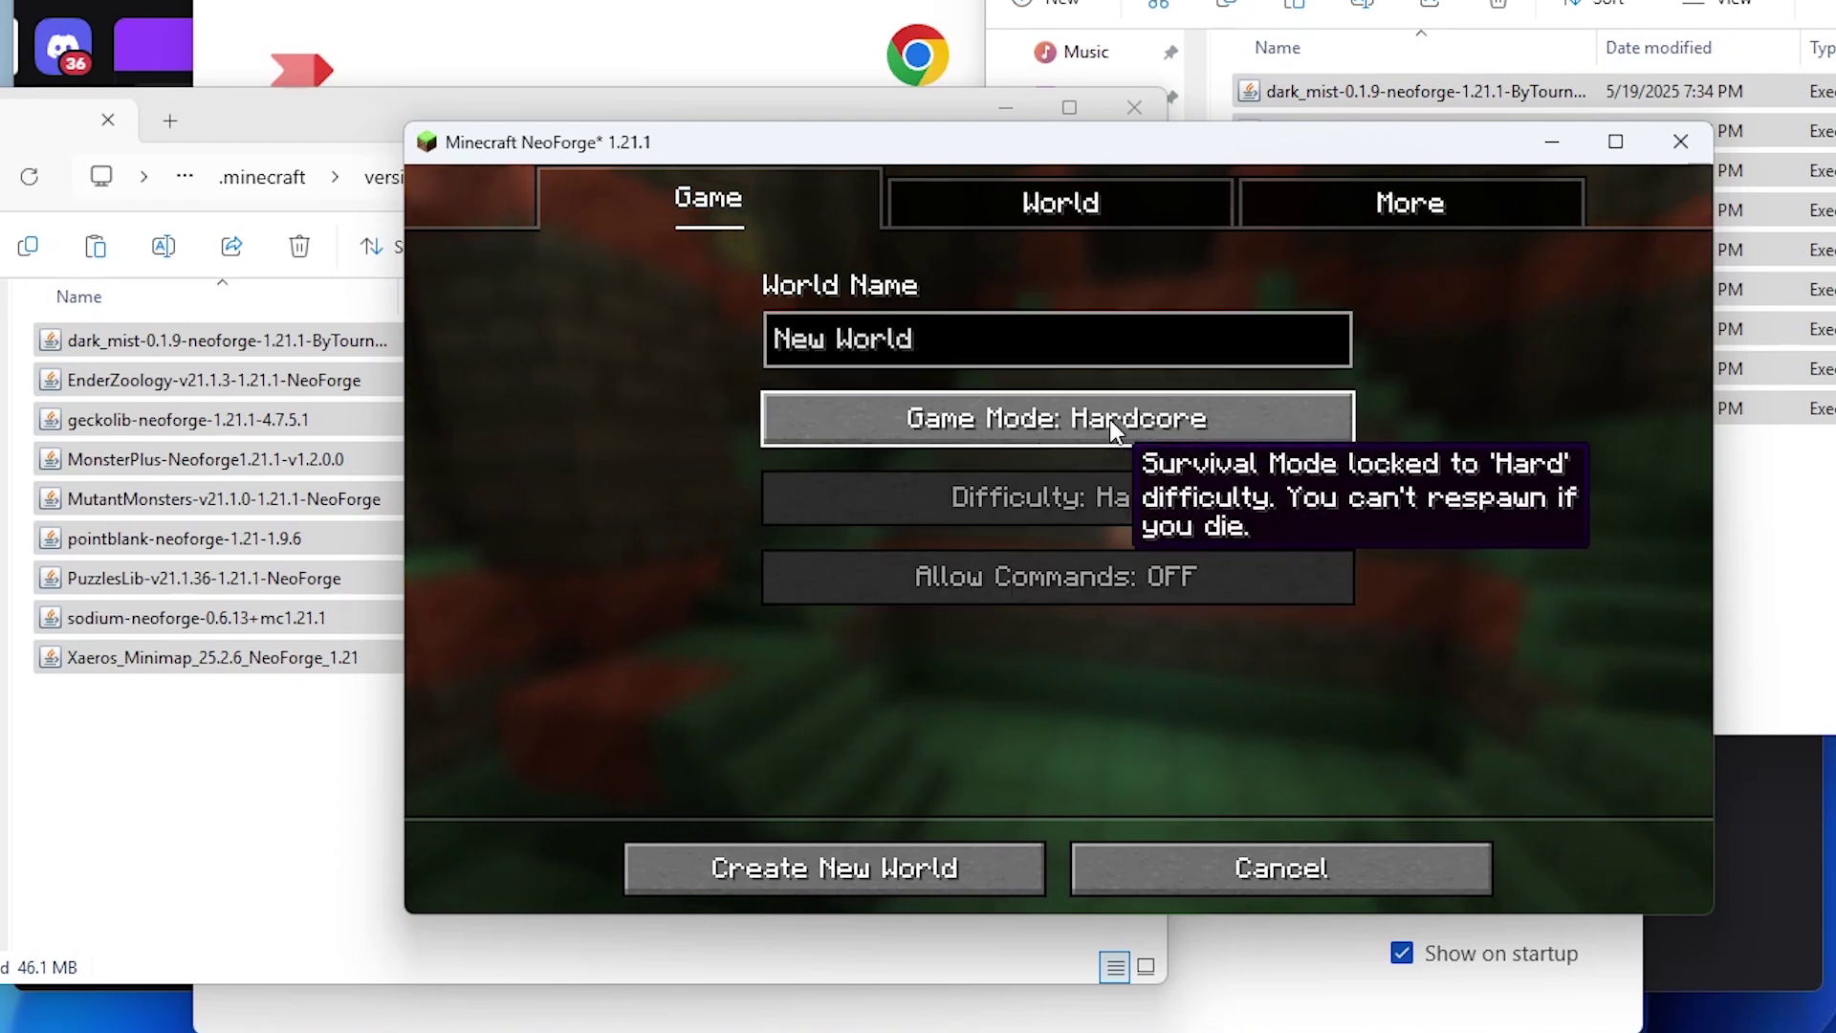
{"action": "left_click", "coordinate": [1160, 426]}
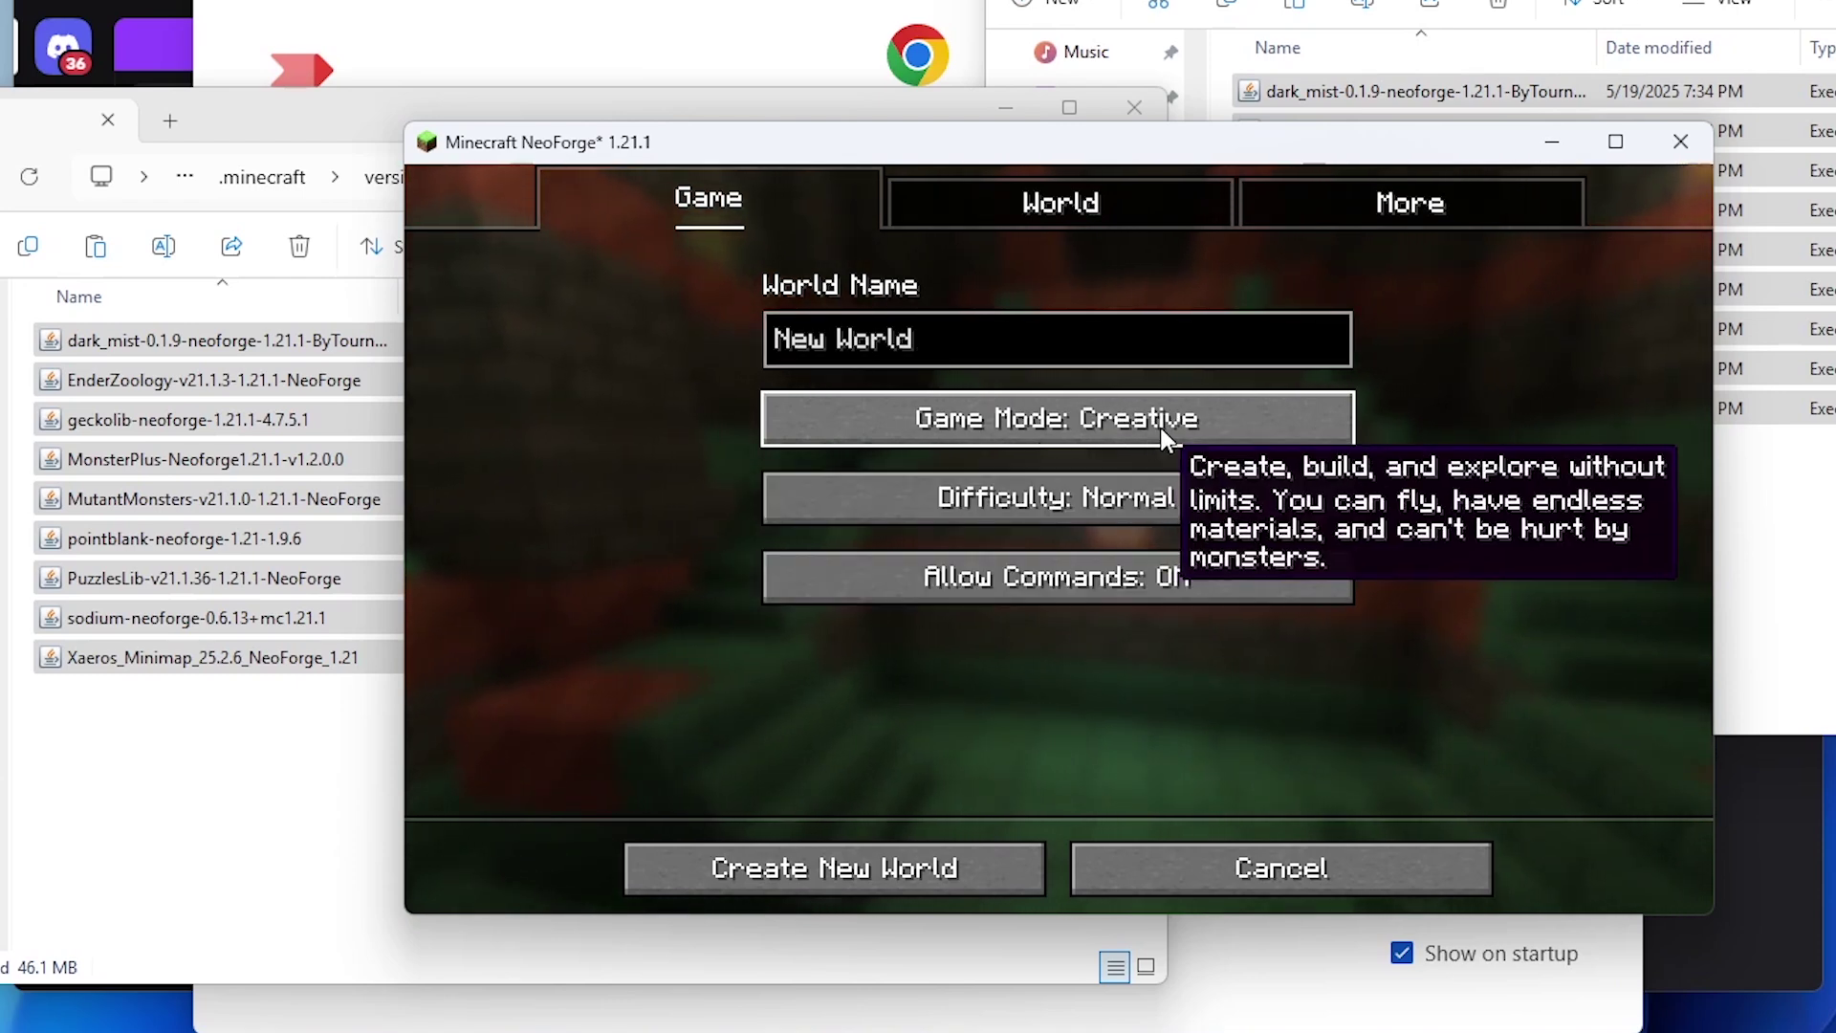
{"action": "left_click", "coordinate": [920, 887]}
{"action": "left_click", "coordinate": [897, 586]}
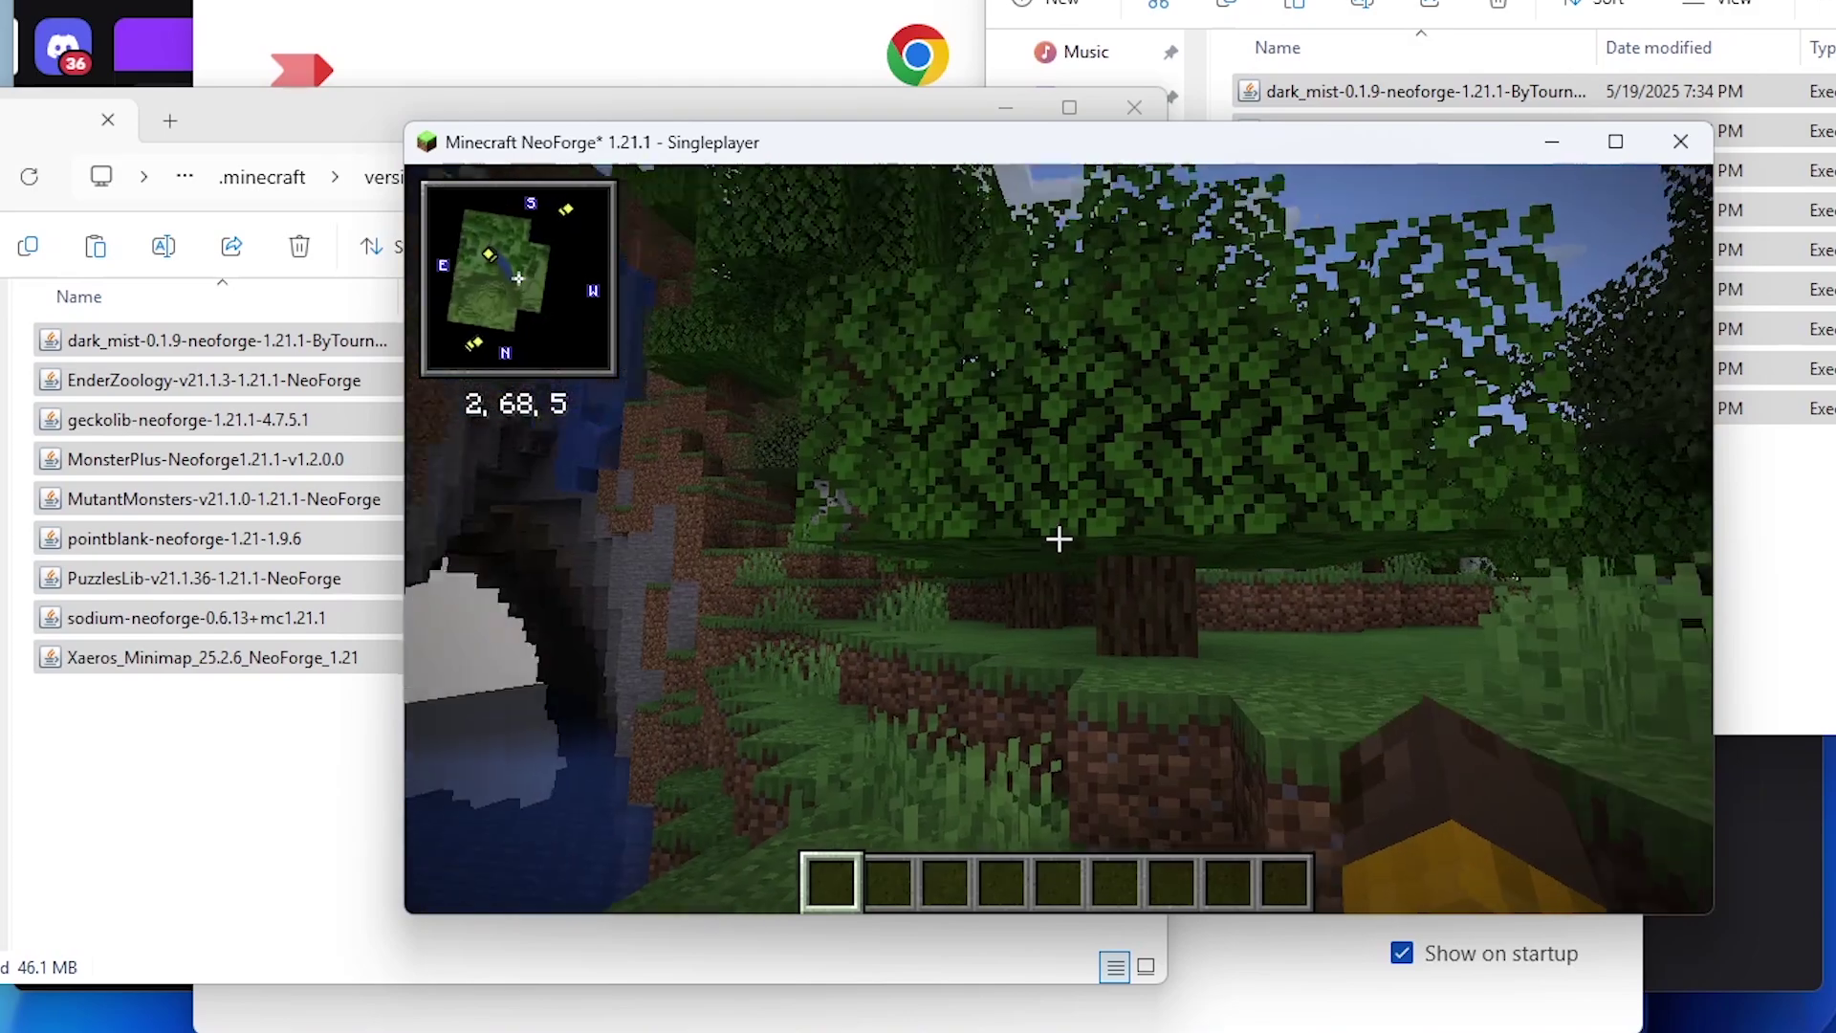
Walk around the new world with the minimap showing, then pause to the Game Menu.
{"action": "key", "text": "w"}
{"action": "key", "text": "w"}
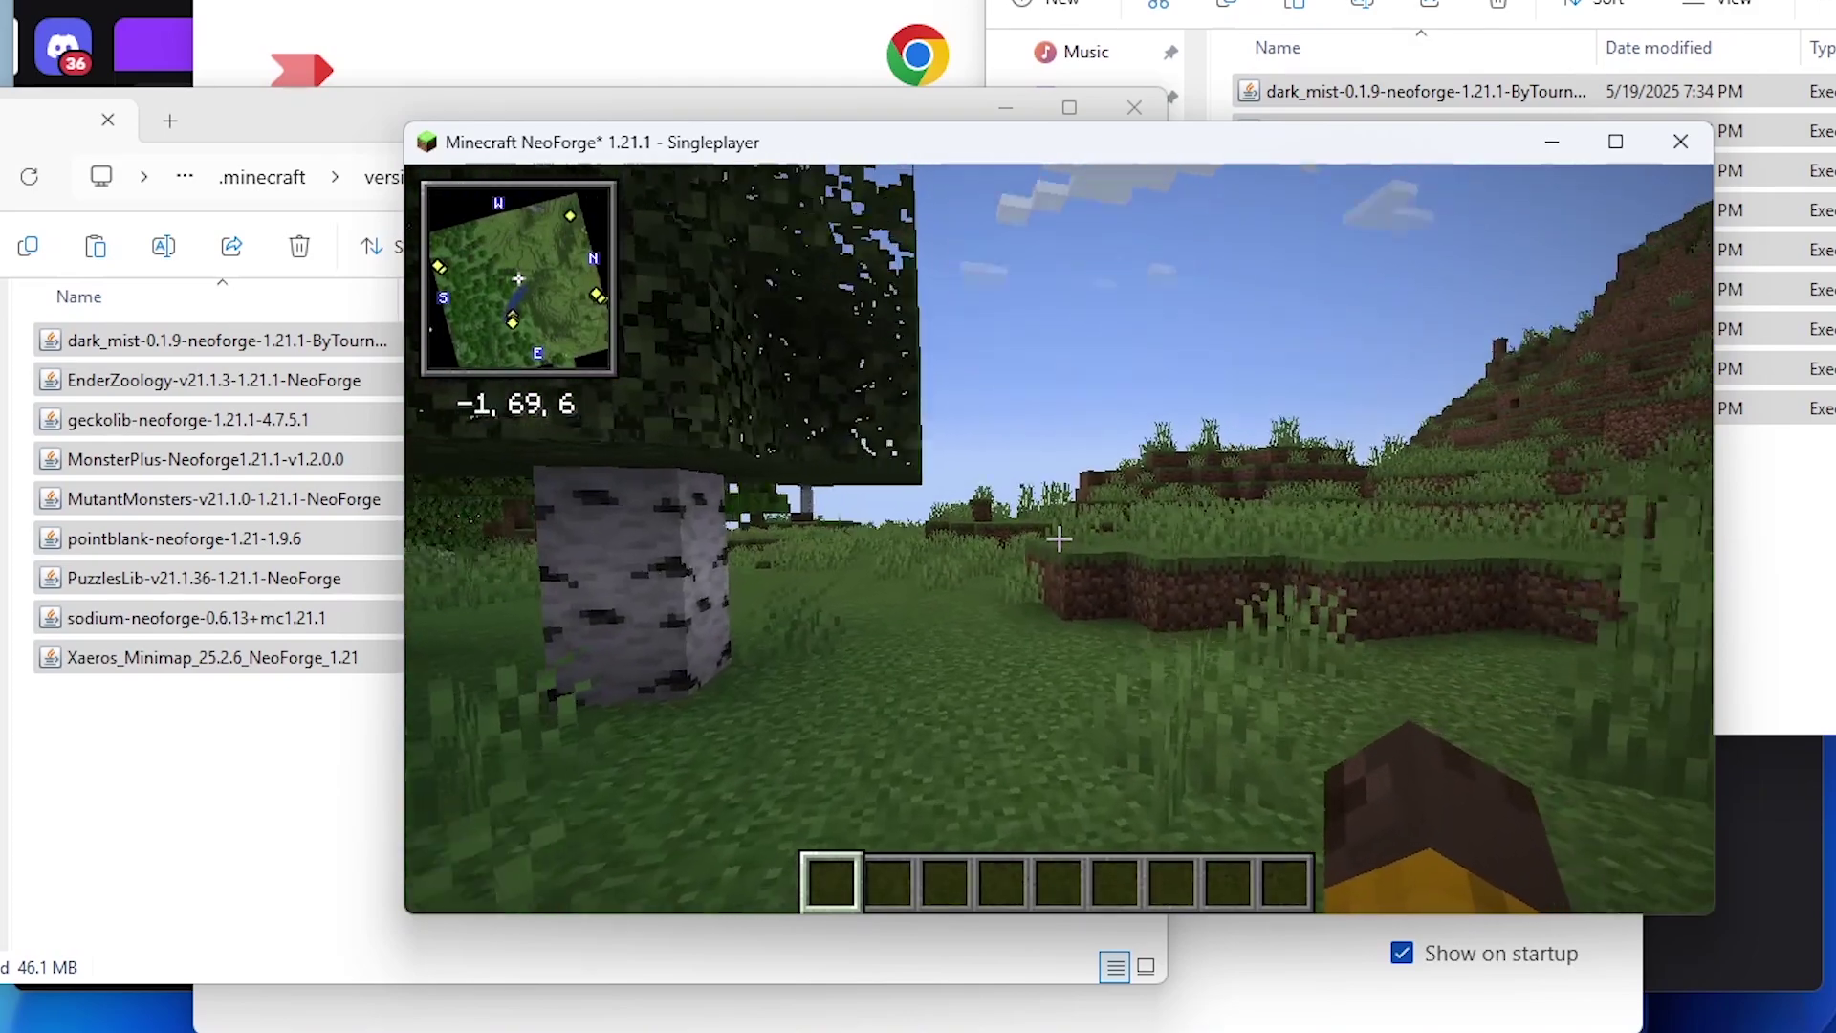
{"action": "key", "text": "w"}
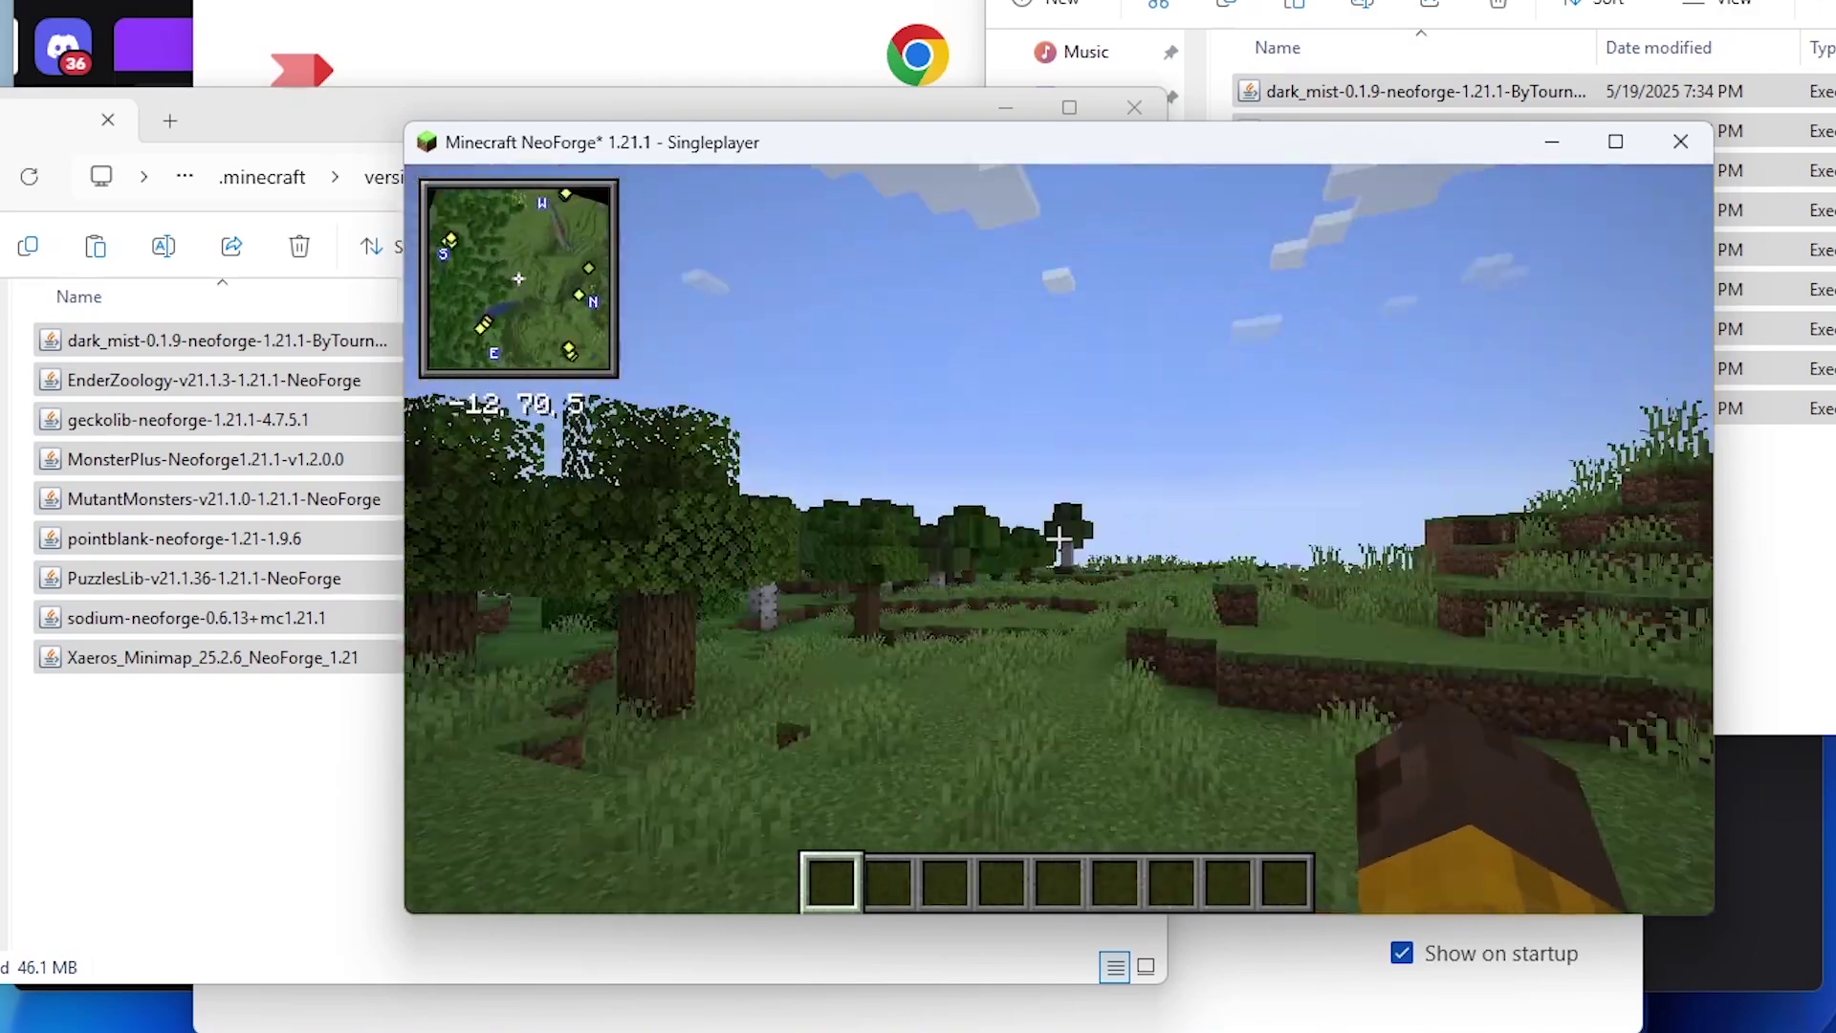
{"action": "key", "text": "e"}
{"action": "key", "text": "e"}
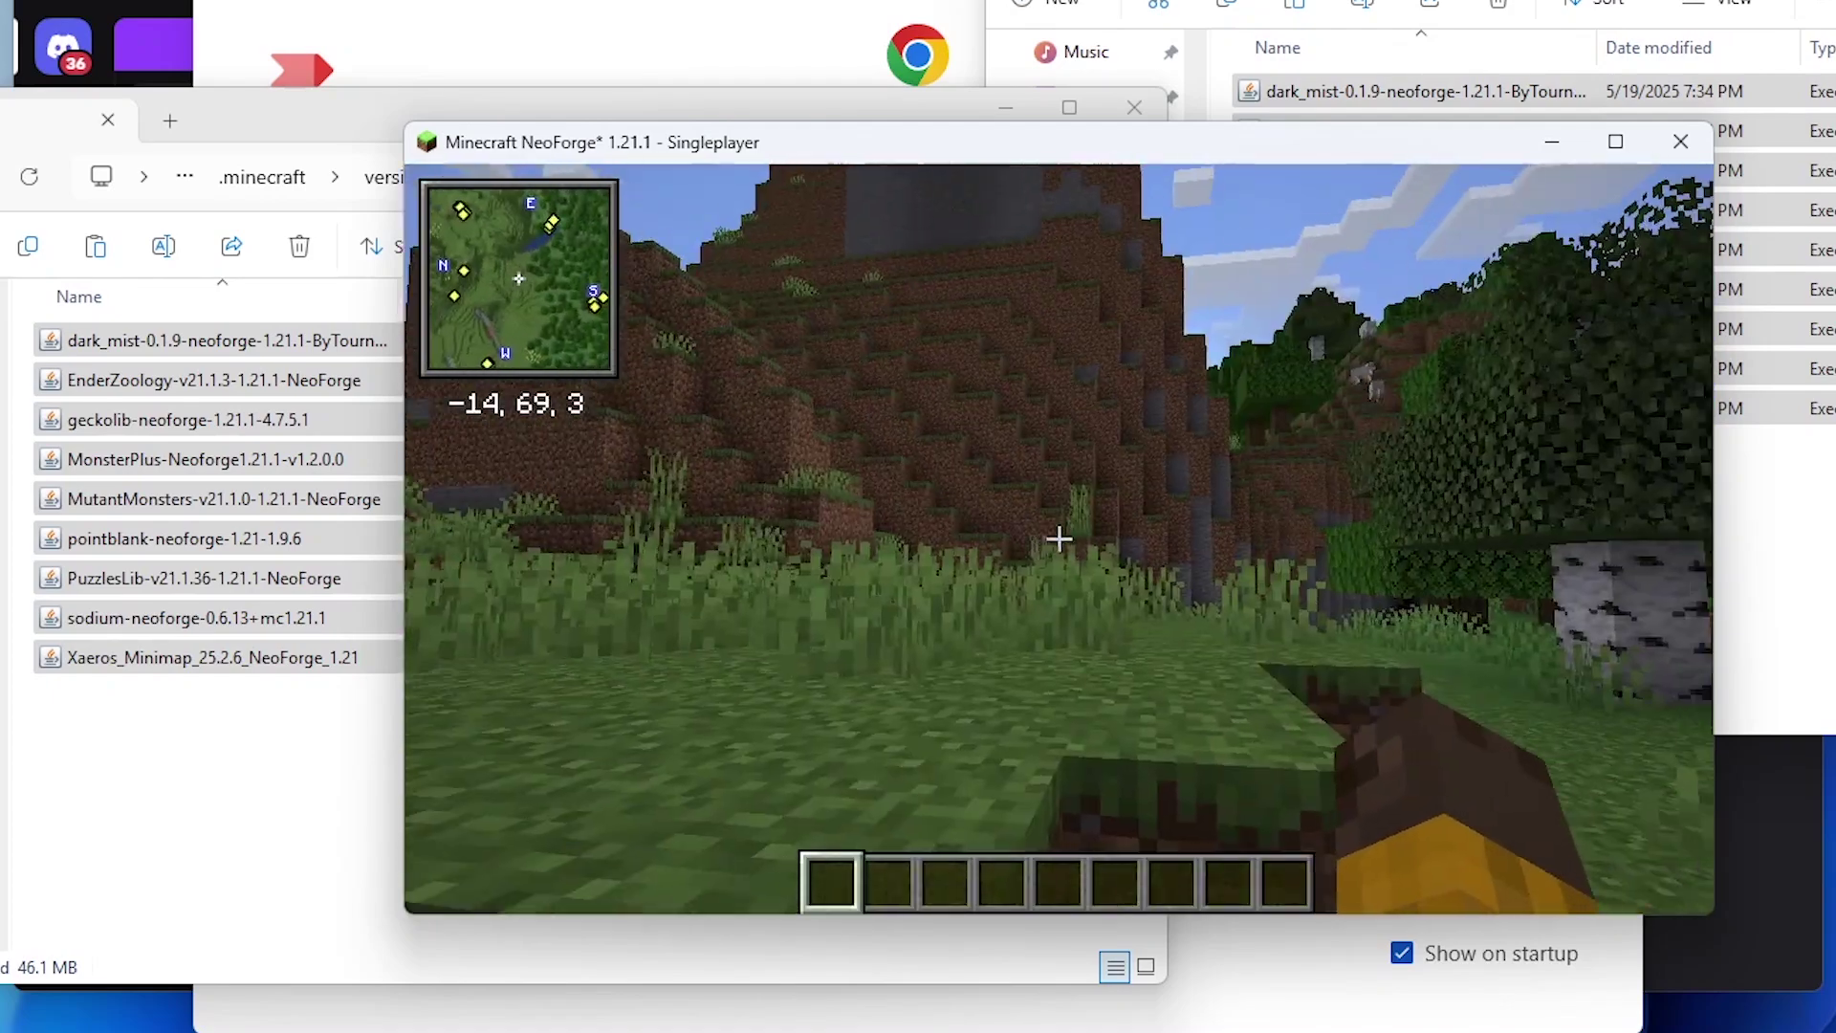
{"action": "key", "text": "e"}
{"action": "key", "text": "e"}
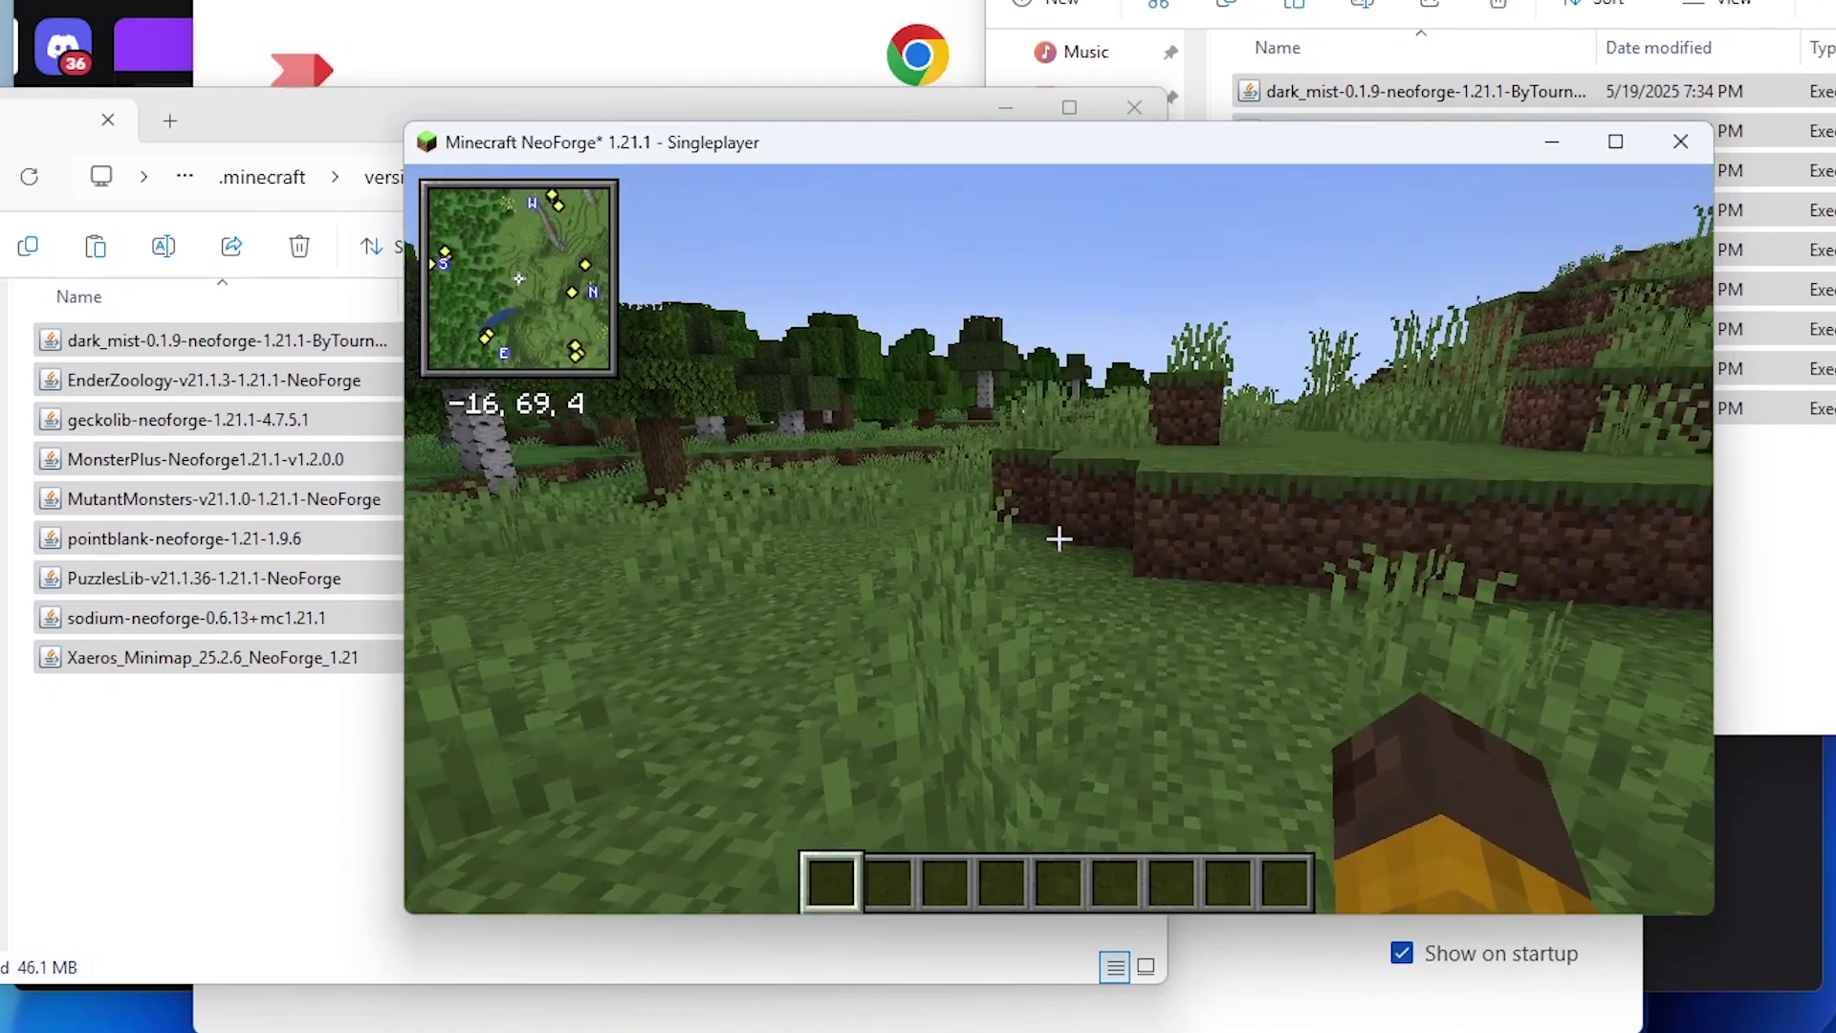
{"action": "key", "text": "Escape"}
Maximize the game, resume, and browse the creative Search Items tab.
{"action": "left_click", "coordinate": [1630, 145]}
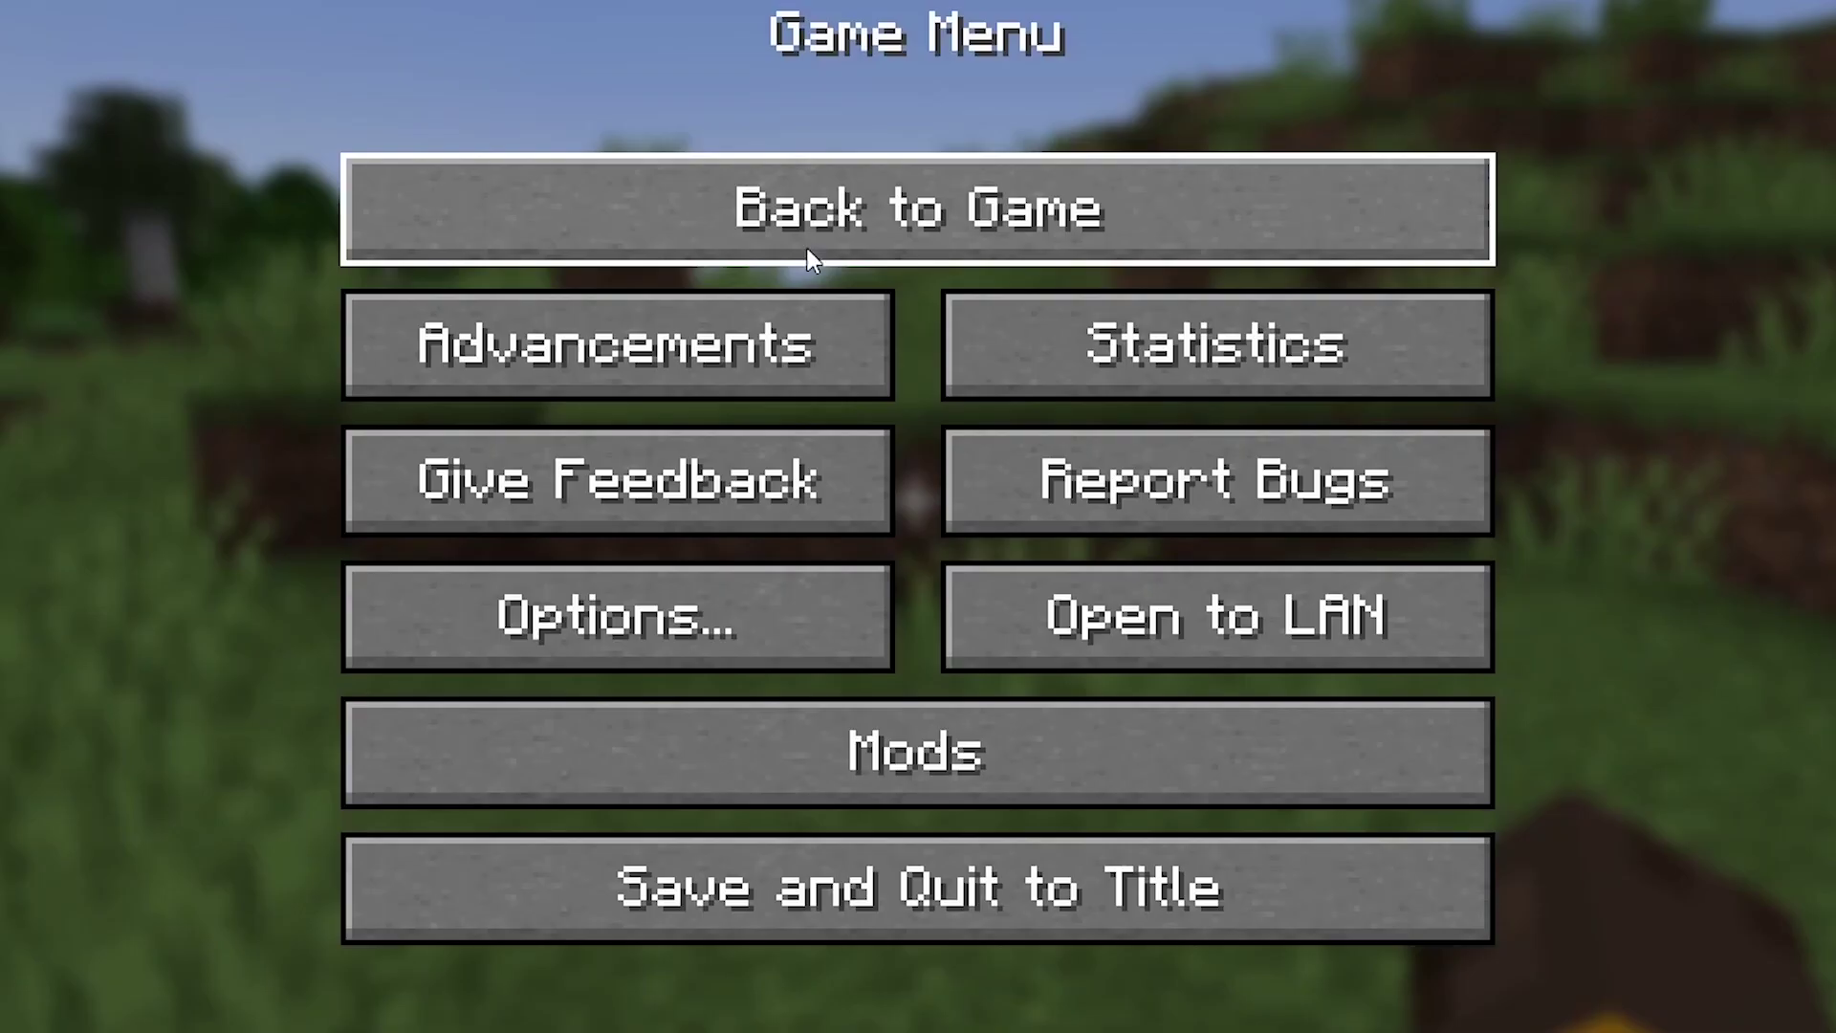
{"action": "left_click", "coordinate": [807, 255]}
{"action": "key", "text": "e"}
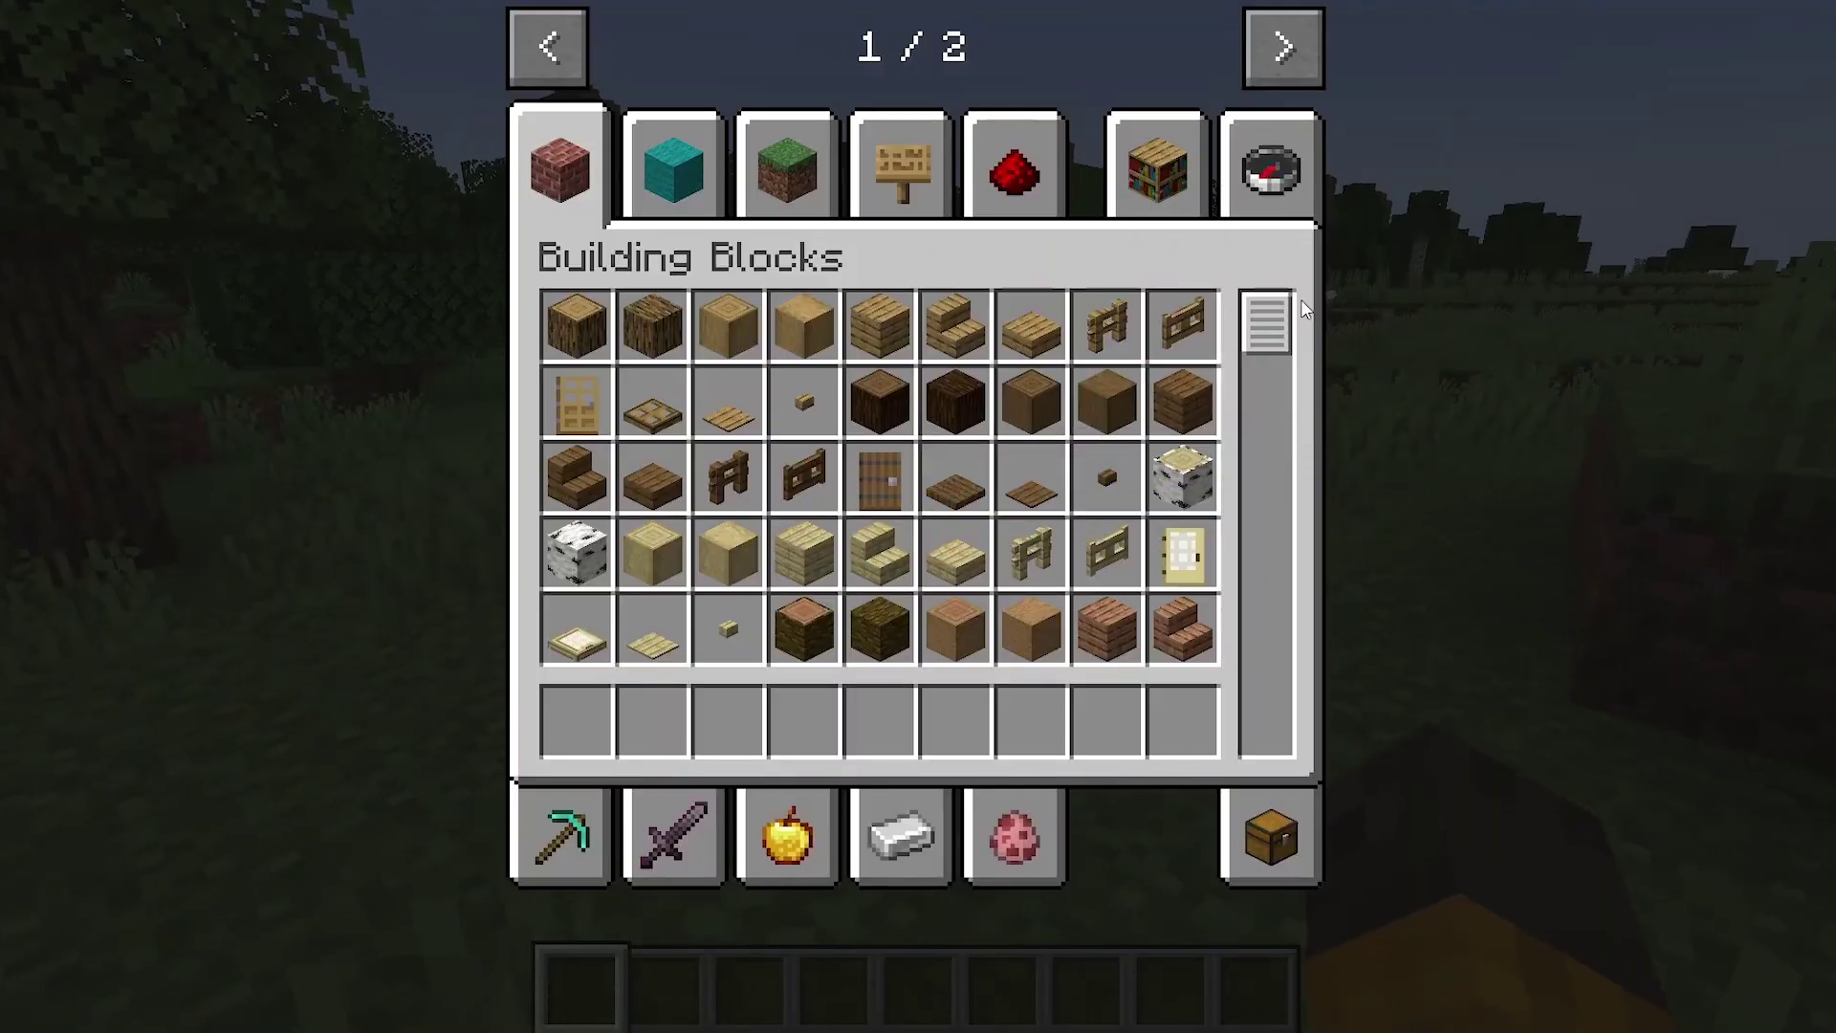
{"action": "left_click", "coordinate": [1270, 167]}
{"action": "scroll", "coordinate": [1048, 574], "scroll_direction": "down", "scroll_amount": 20}
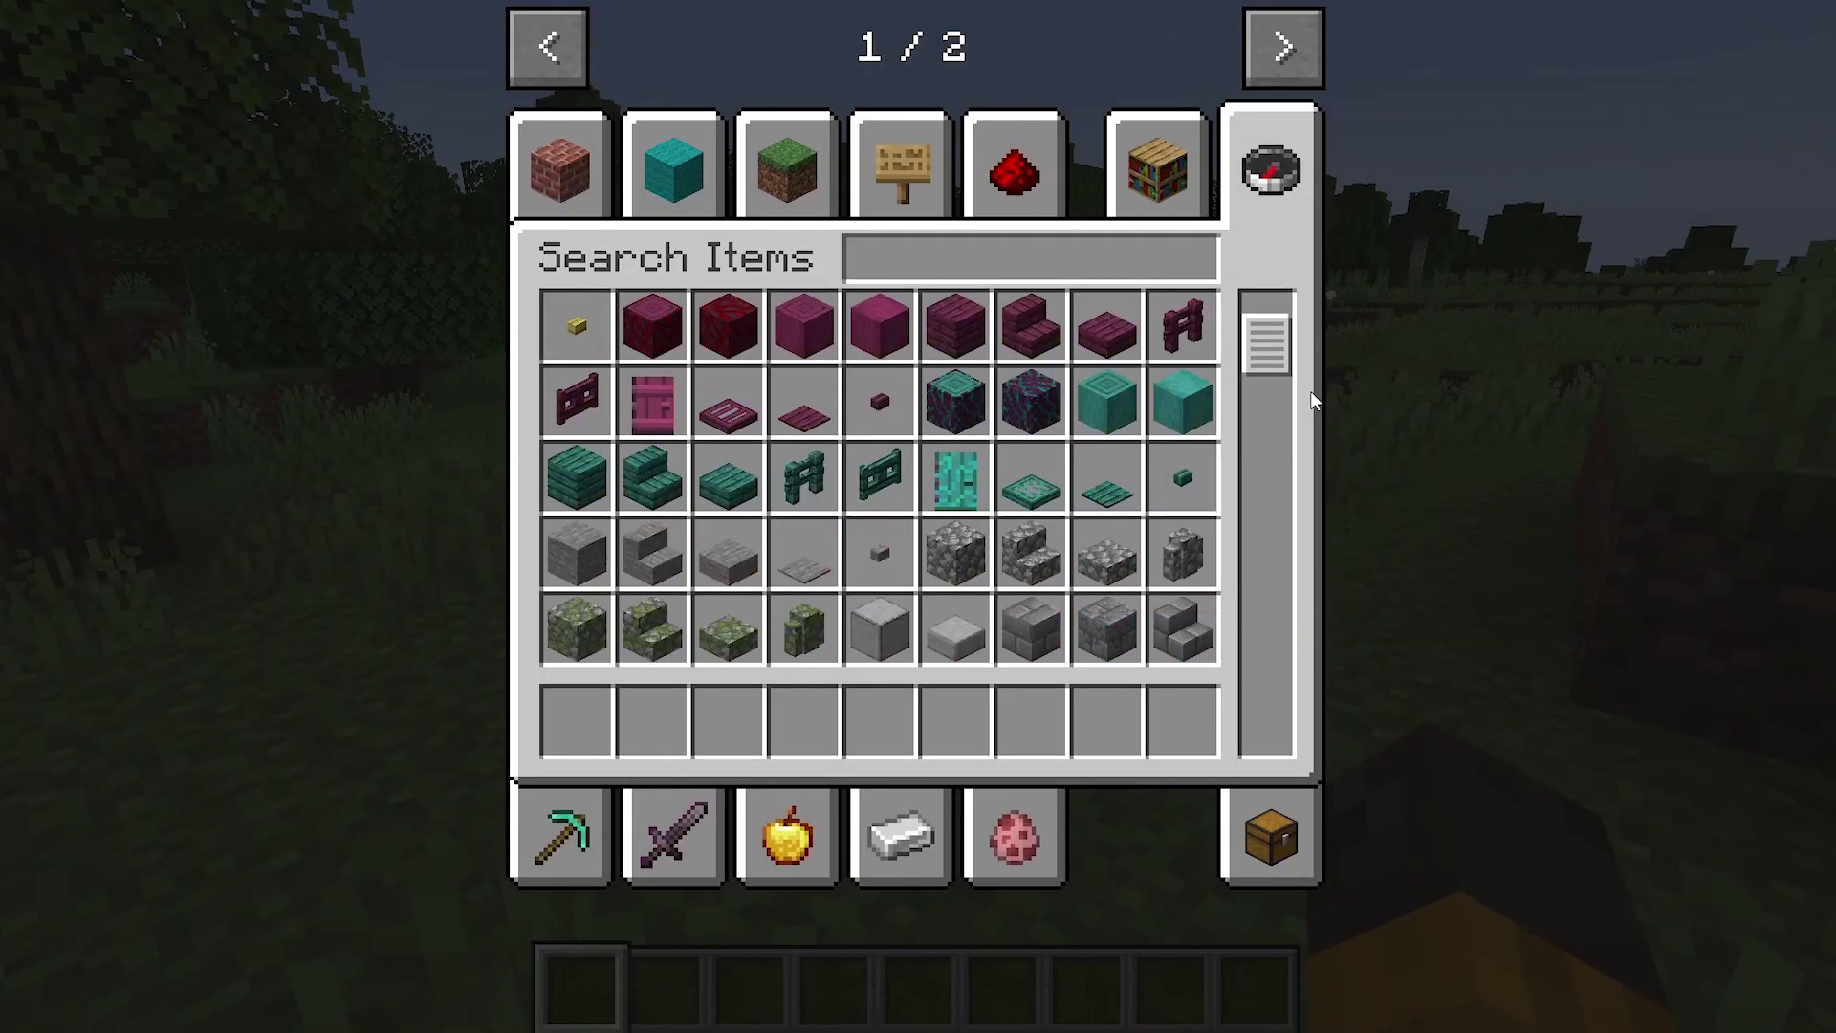
{"action": "left_click_drag", "start_coordinate": [1274, 363], "coordinate": [1243, 788]}
Put the M134 Minigun into the first hotbar slot.
{"action": "left_click", "coordinate": [1262, 822]}
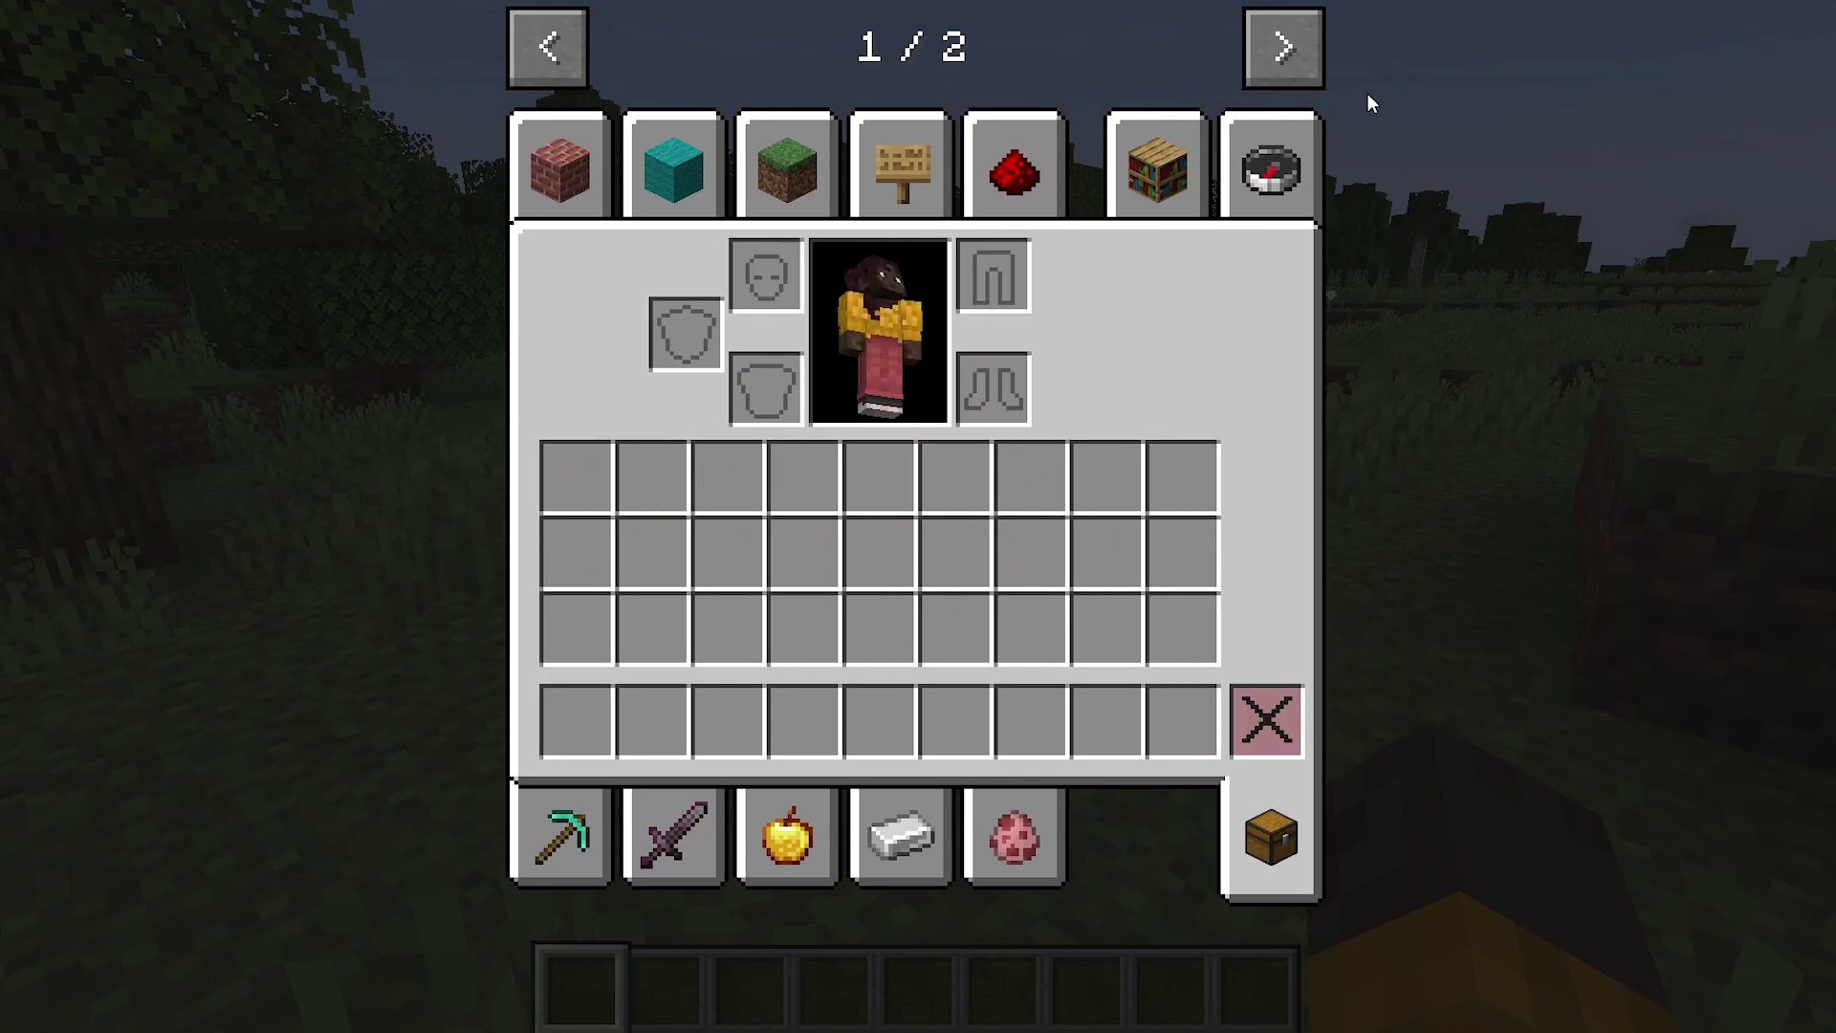
{"action": "left_click", "coordinate": [1269, 167]}
{"action": "mouse_move", "coordinate": [1277, 310]}
{"action": "left_mouse_down"}
{"action": "mouse_move", "coordinate": [1235, 625]}
{"action": "mouse_move", "coordinate": [1235, 725]}
{"action": "mouse_move", "coordinate": [1253, 616]}
{"action": "mouse_move", "coordinate": [1247, 716]}
{"action": "left_mouse_up"}
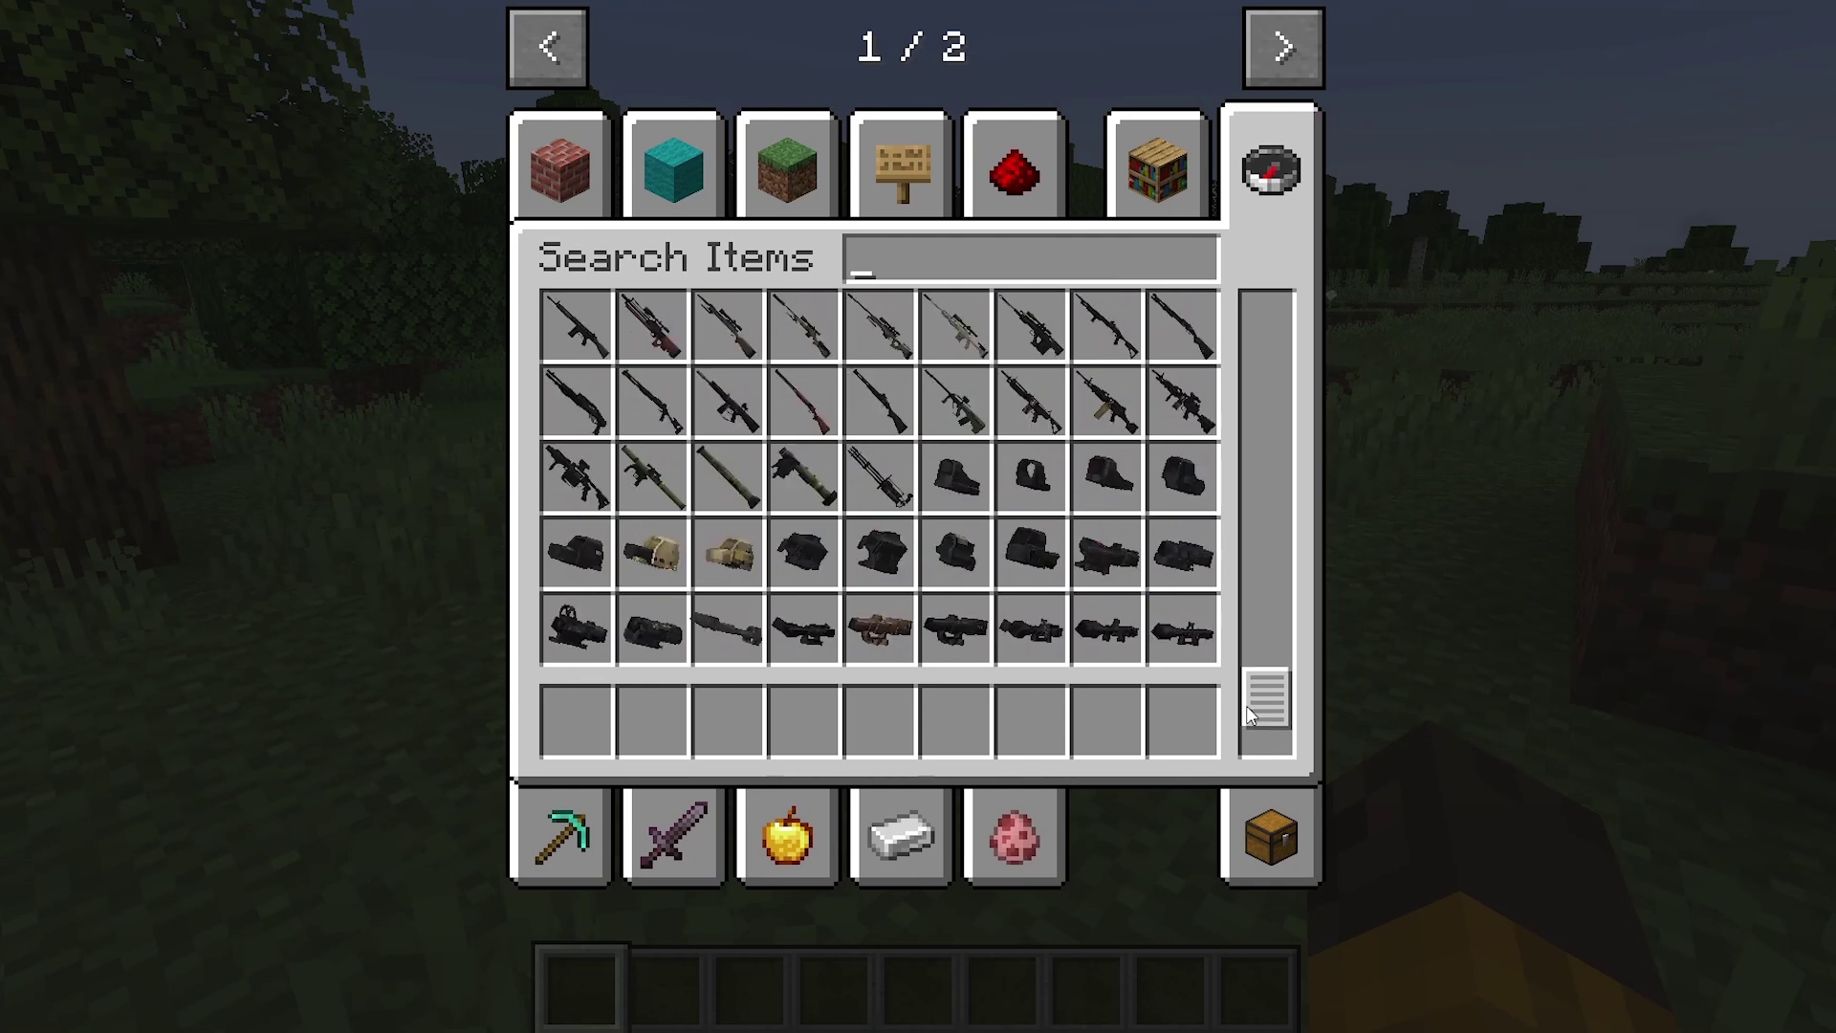
{"action": "left_click", "coordinate": [878, 476]}
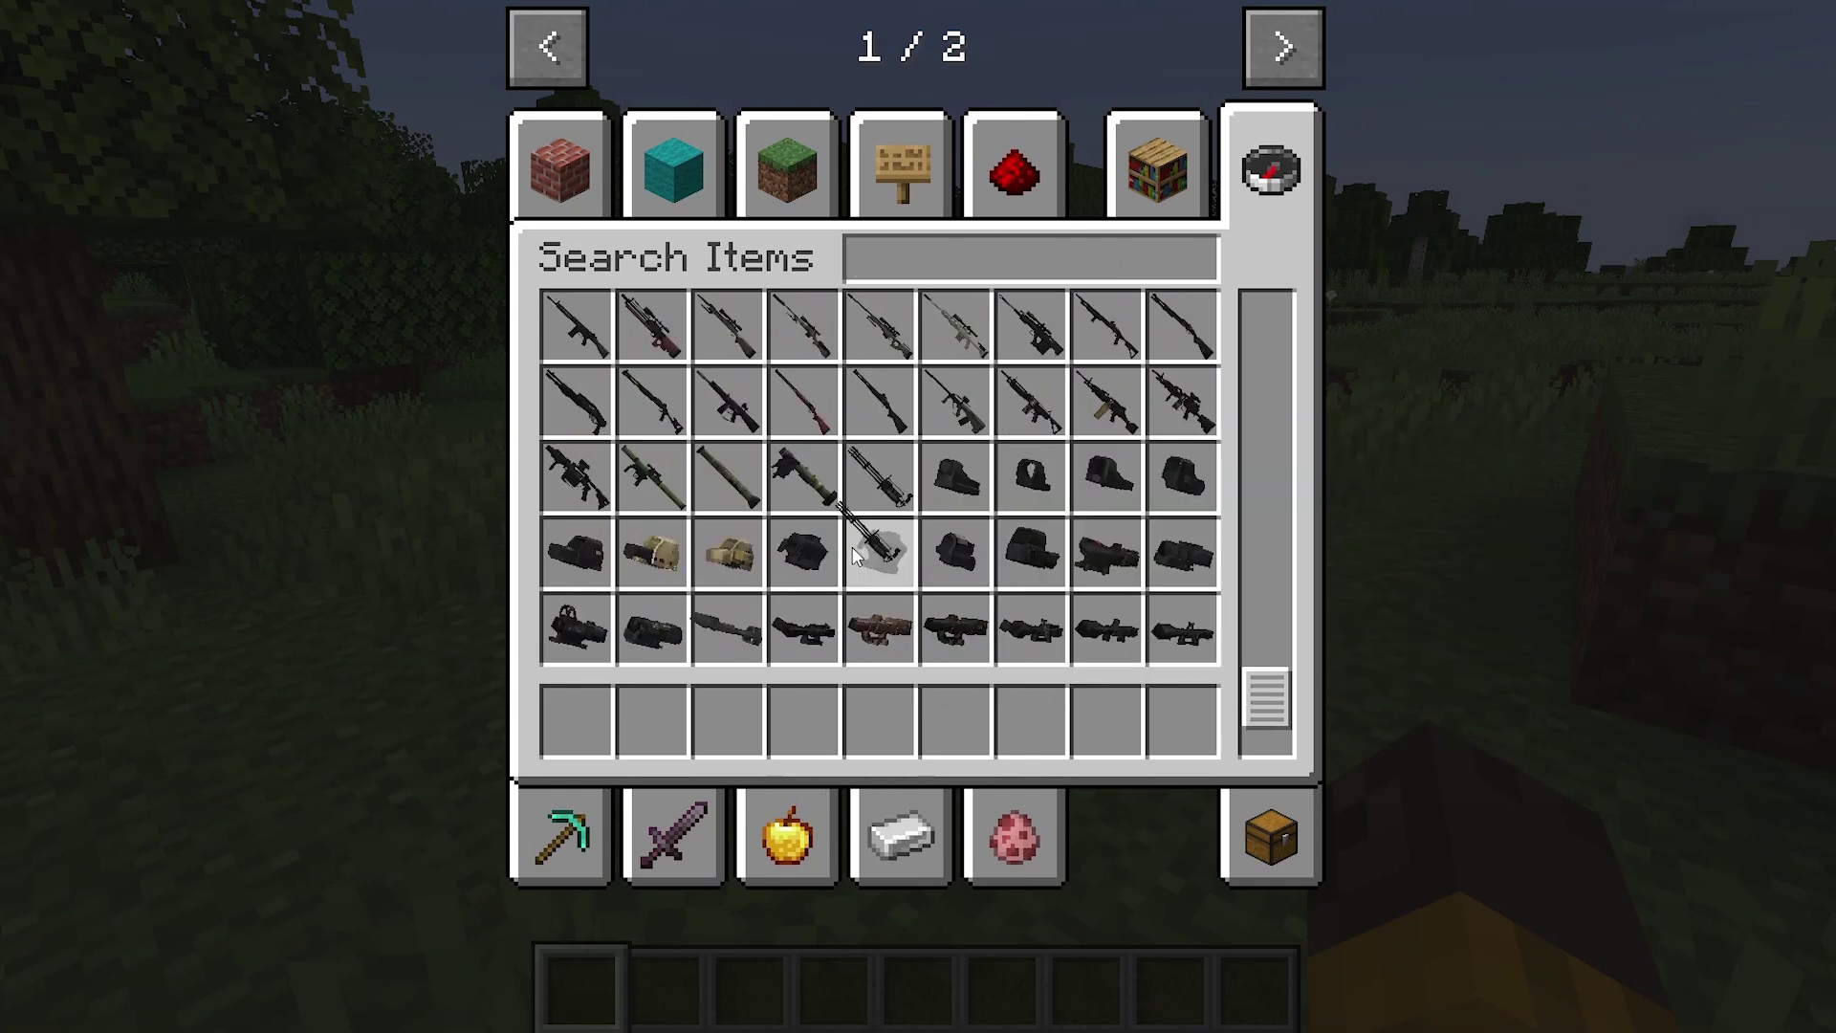
{"action": "left_click", "coordinate": [564, 734]}
Walk forward firing the M134 Minigun, then reload it.
{"action": "key", "text": "e"}
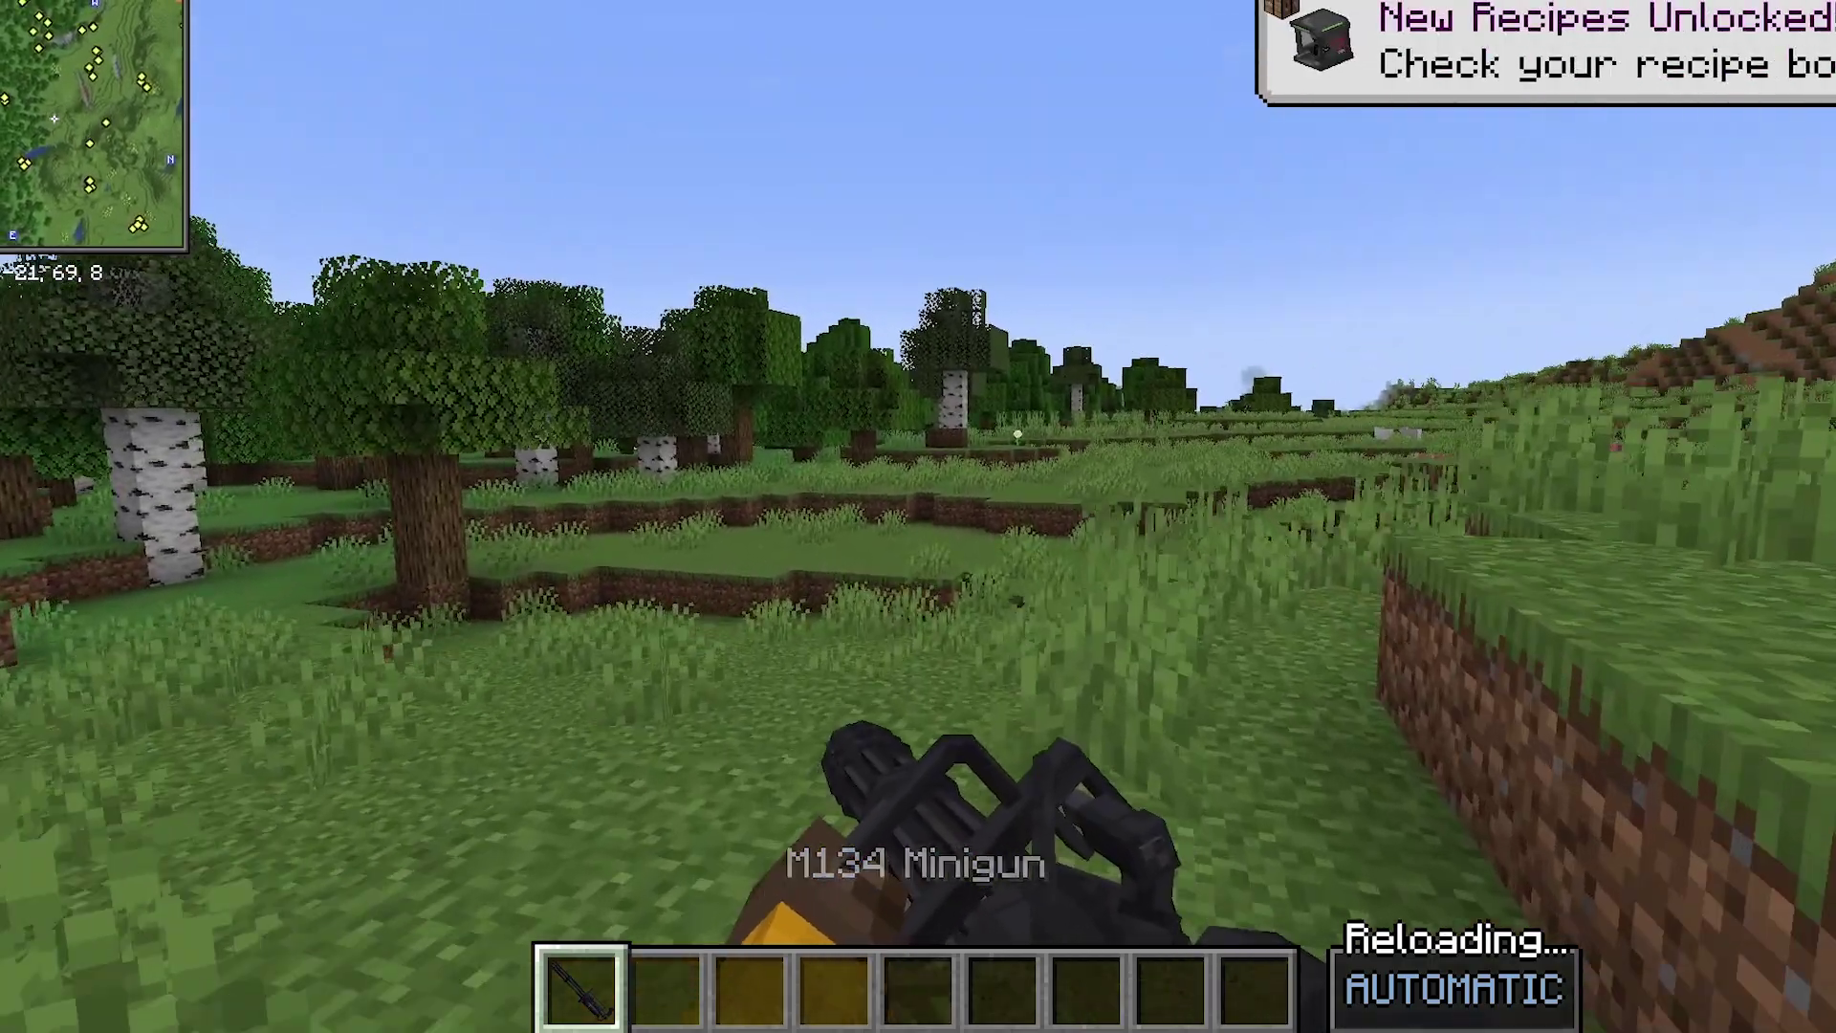
{"action": "key", "text": "w"}
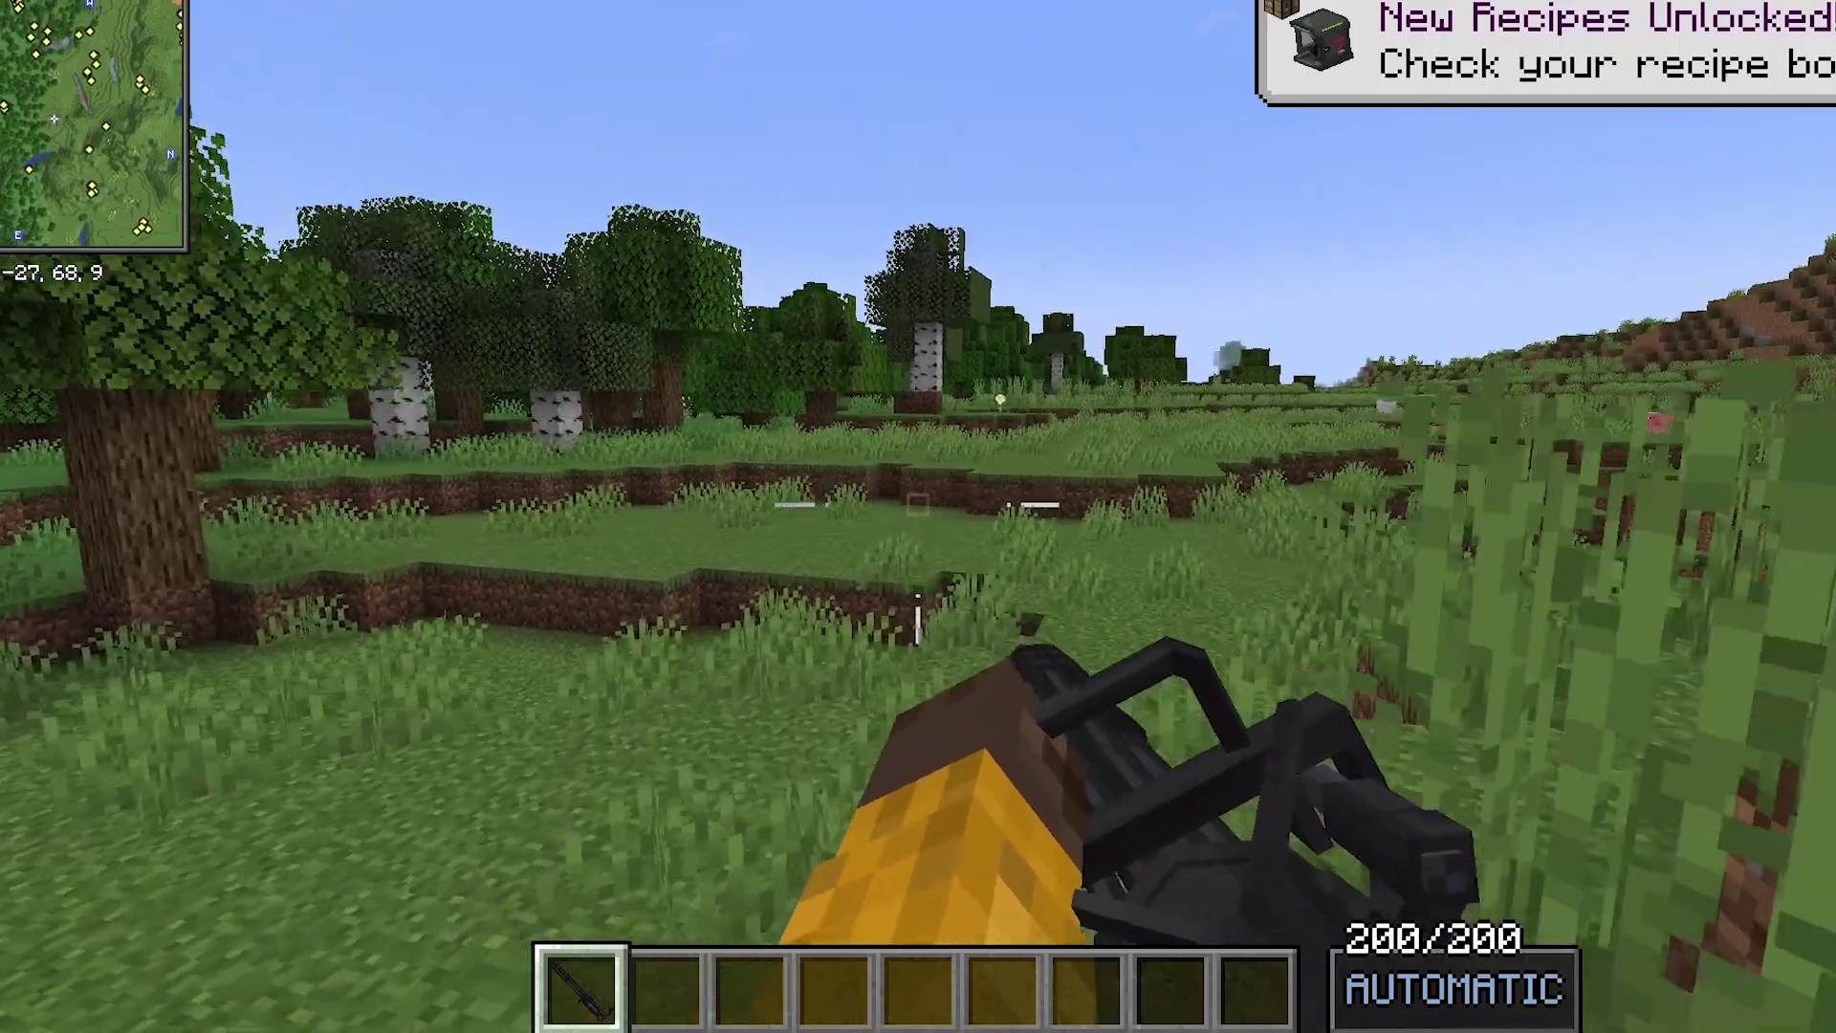
{"action": "left_click_drag", "start_coordinate": [918, 516], "coordinate": [918, 517]}
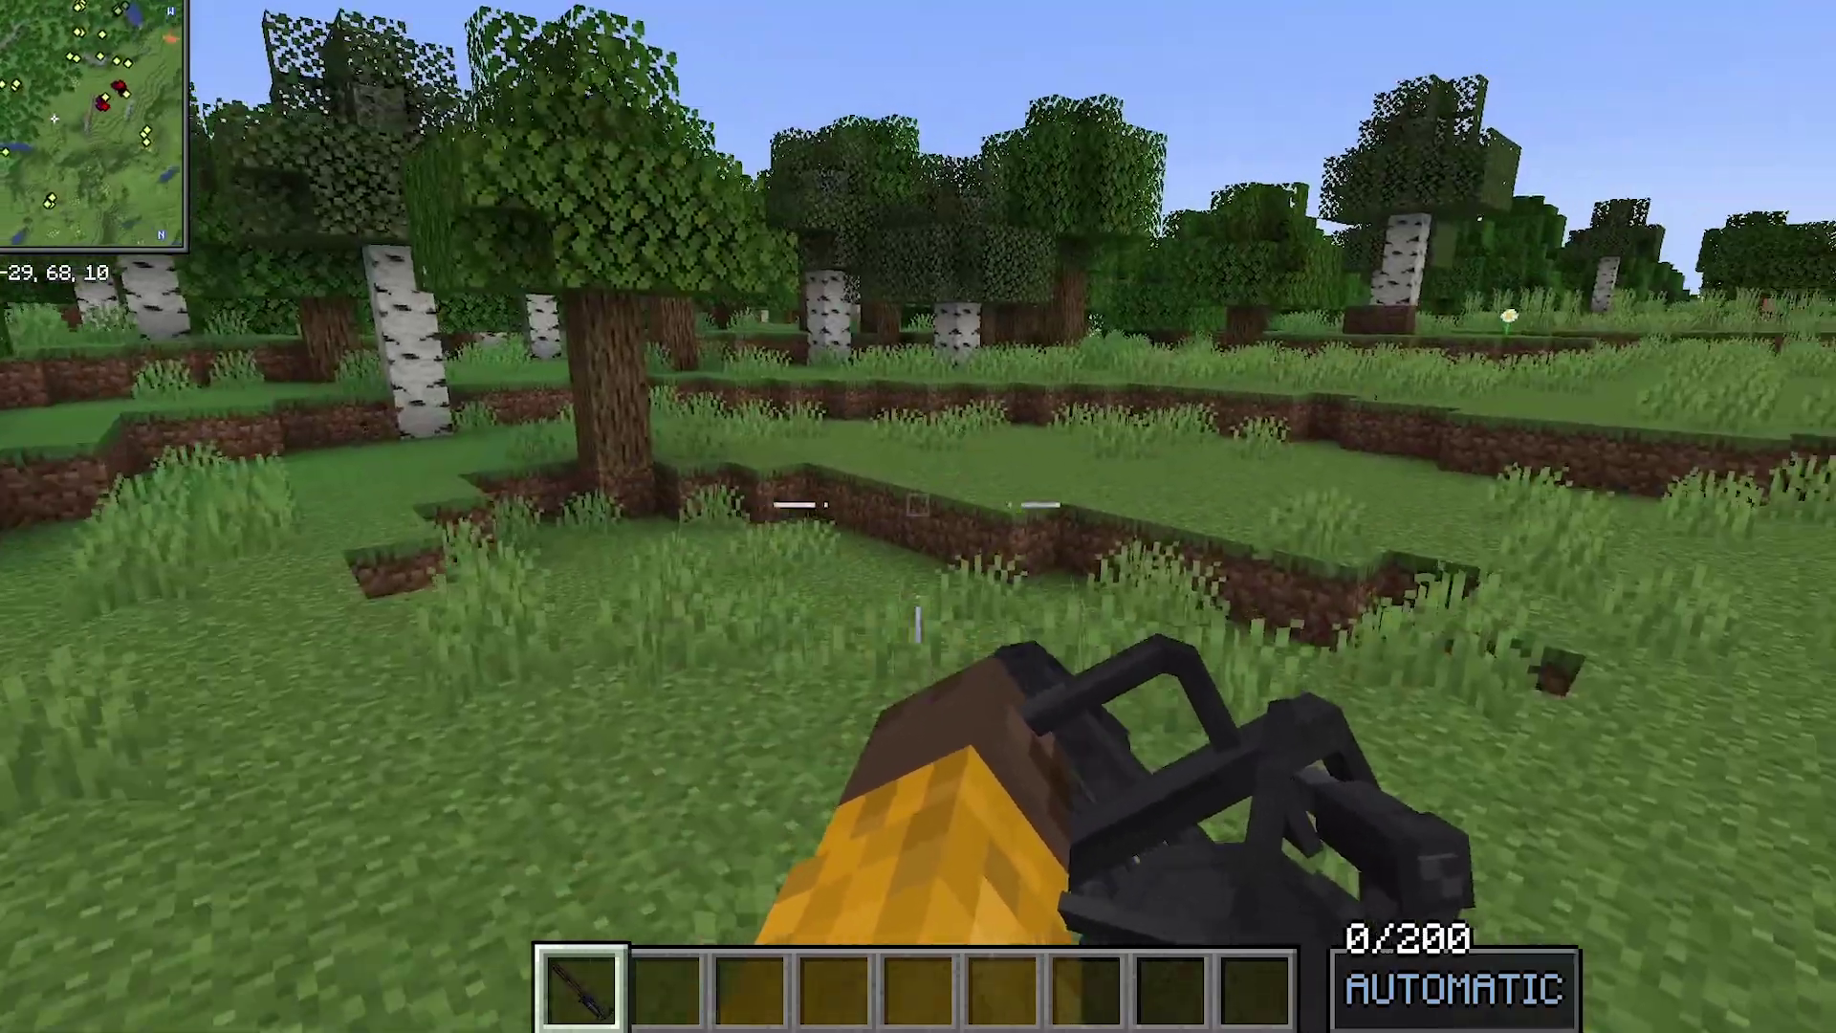
{"action": "key", "text": "r"}
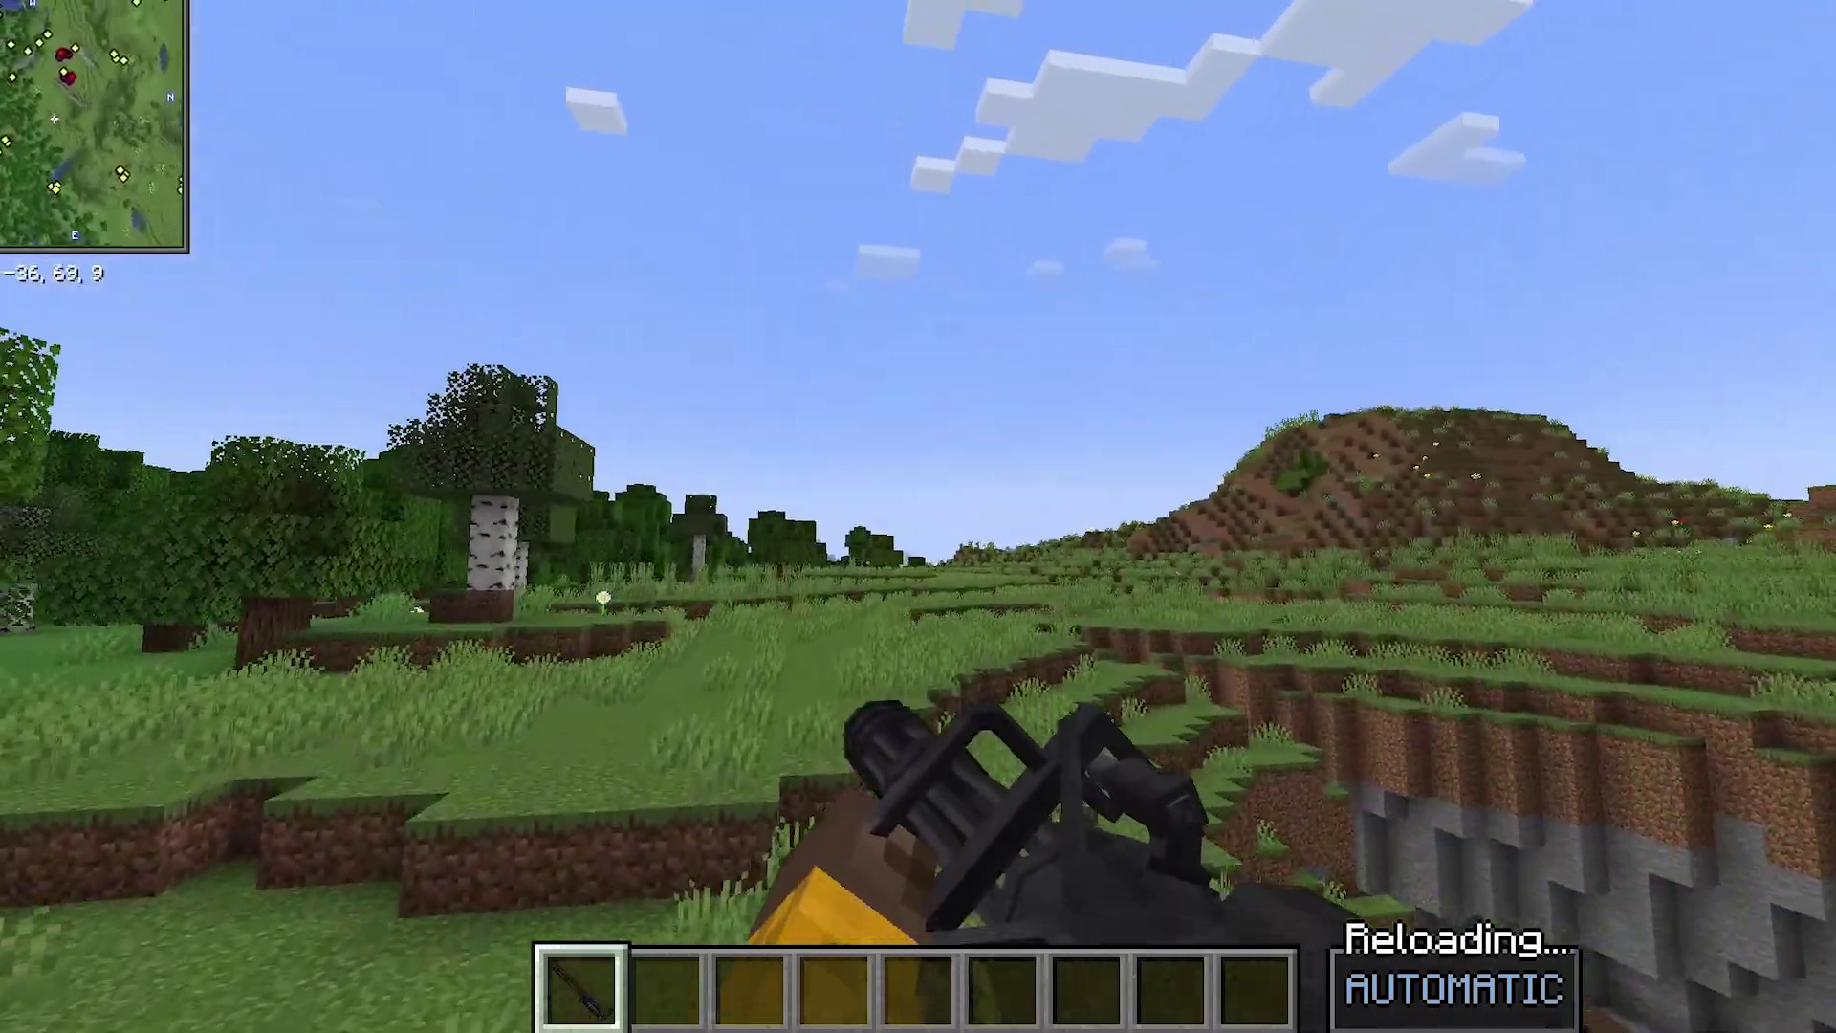
Advance past the birch trees firing minigun bursts at the mobs, reloading back to 200/200.
{"action": "key", "text": "w"}
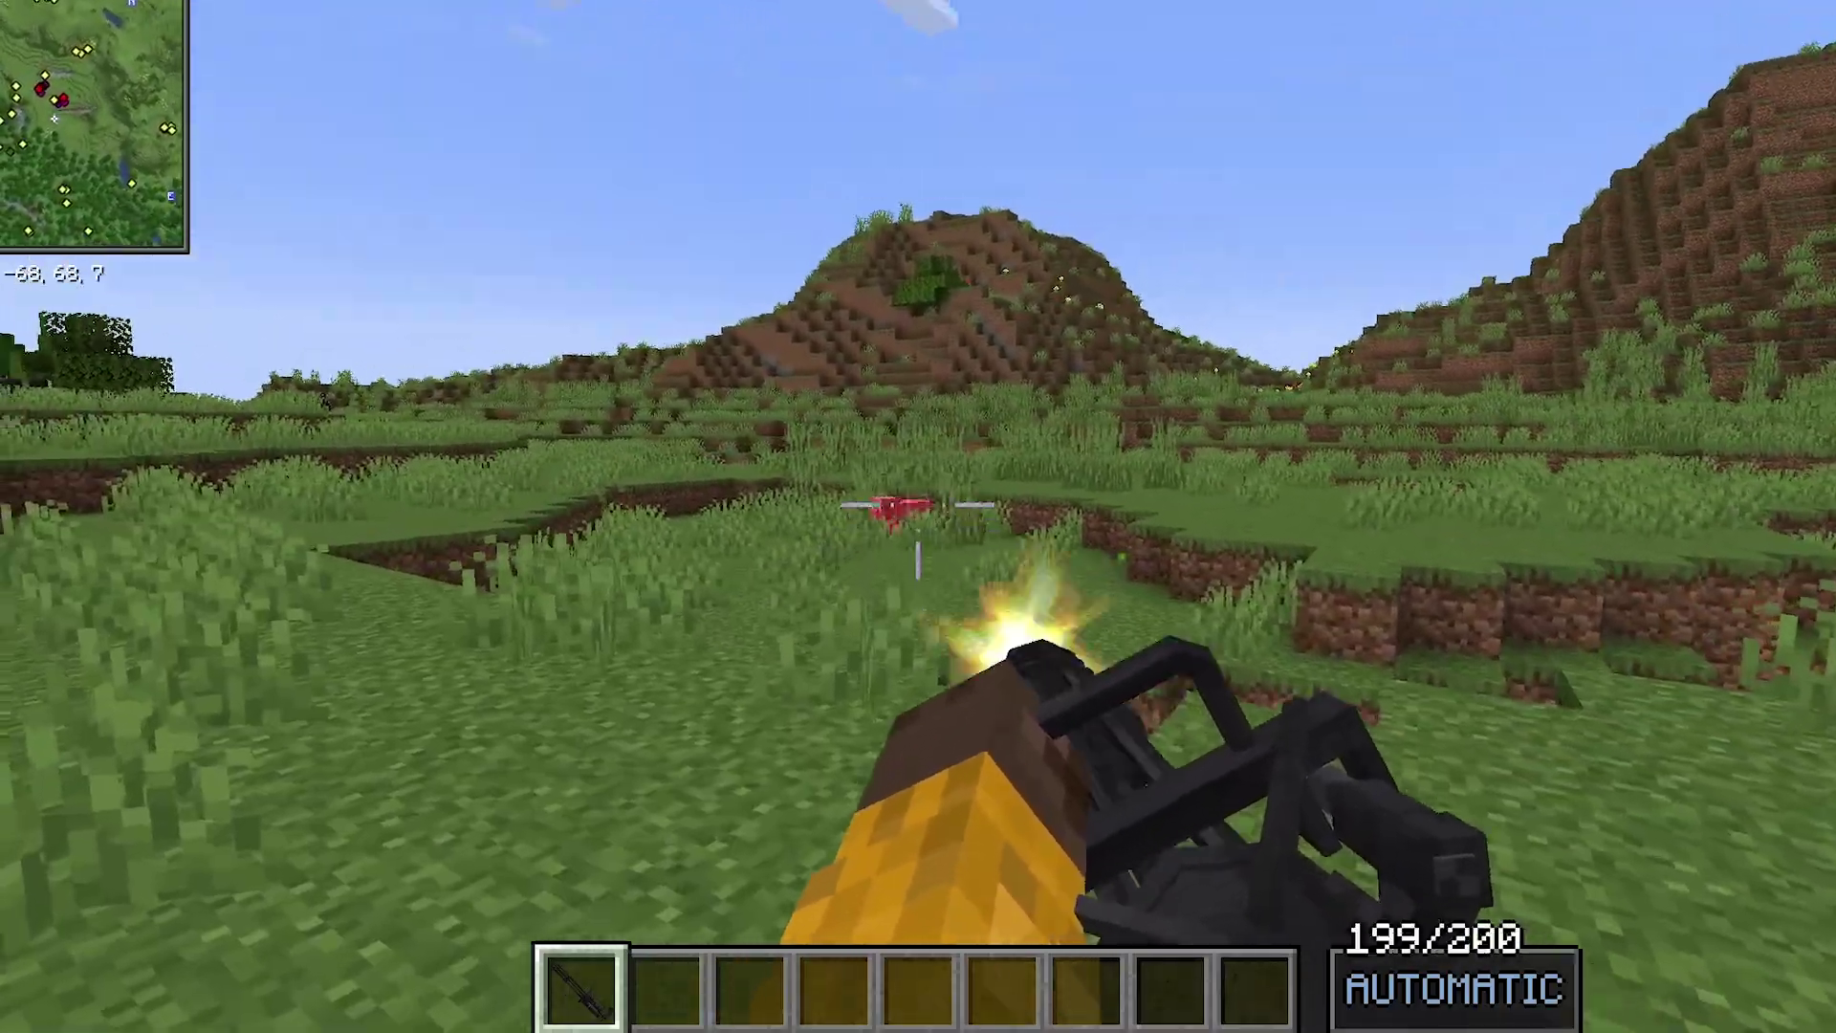
{"action": "key", "text": "w"}
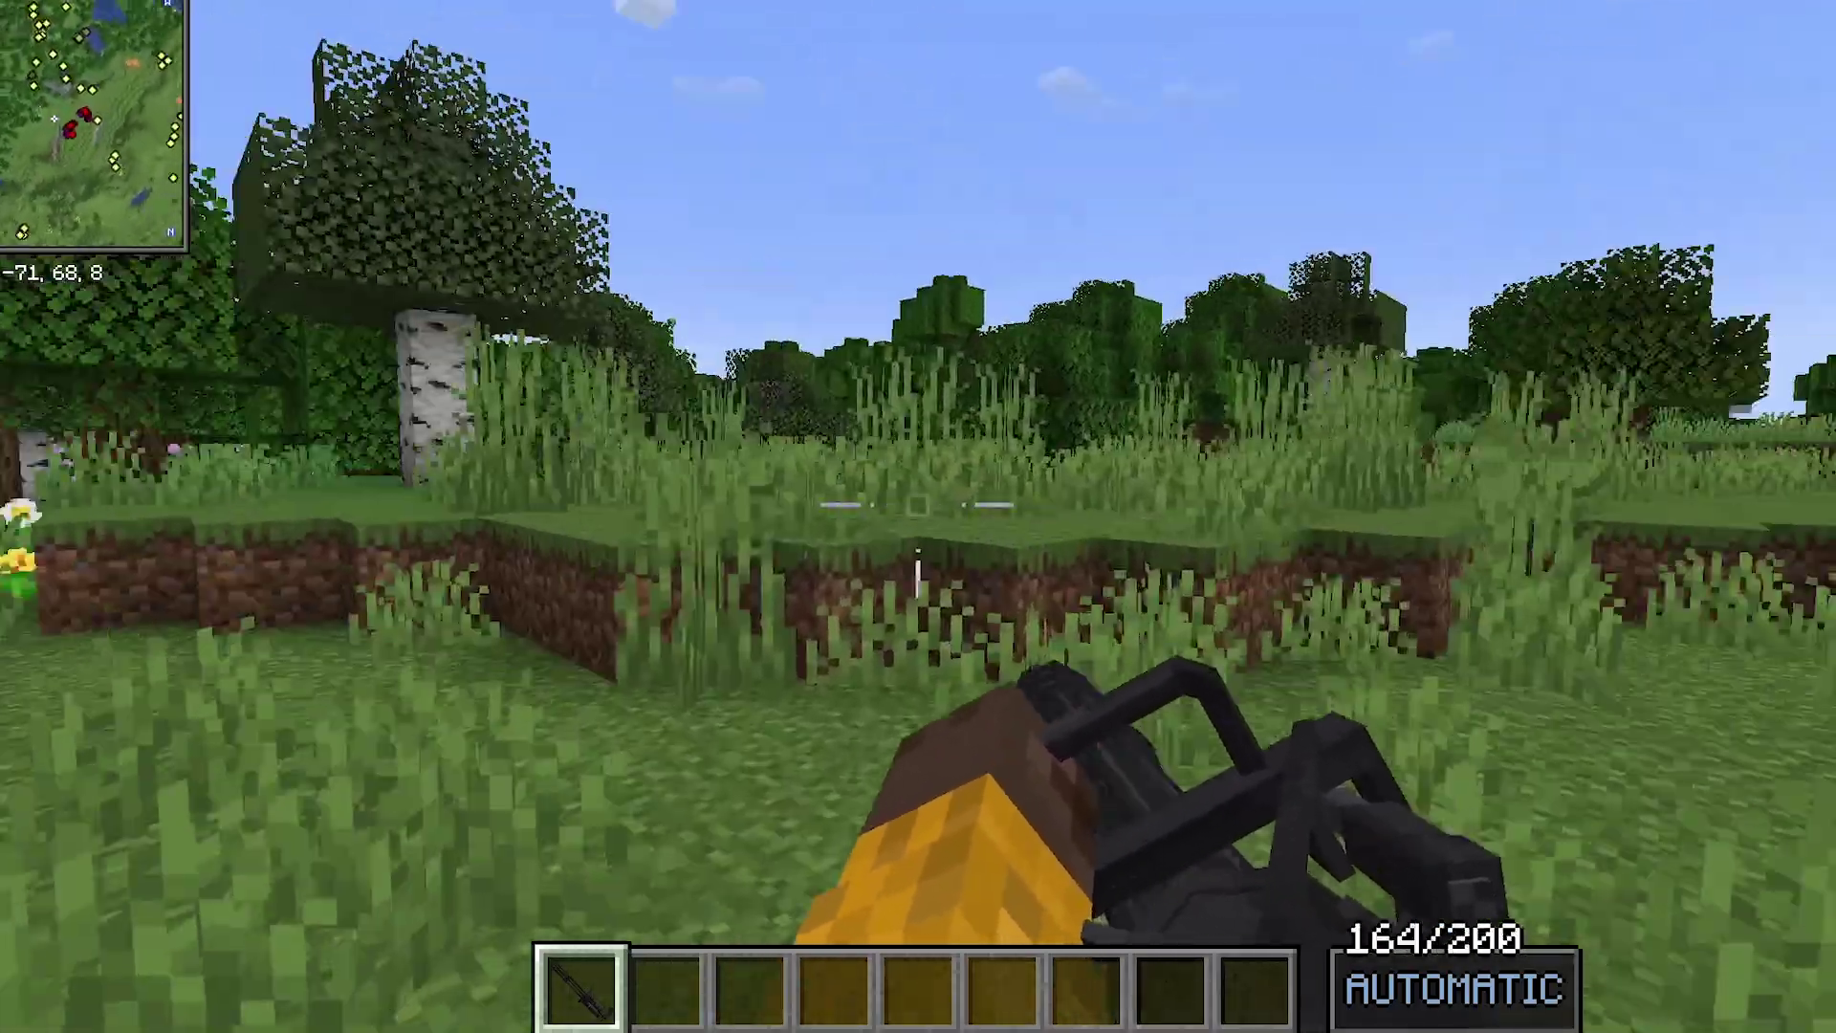
{"action": "key", "text": "w"}
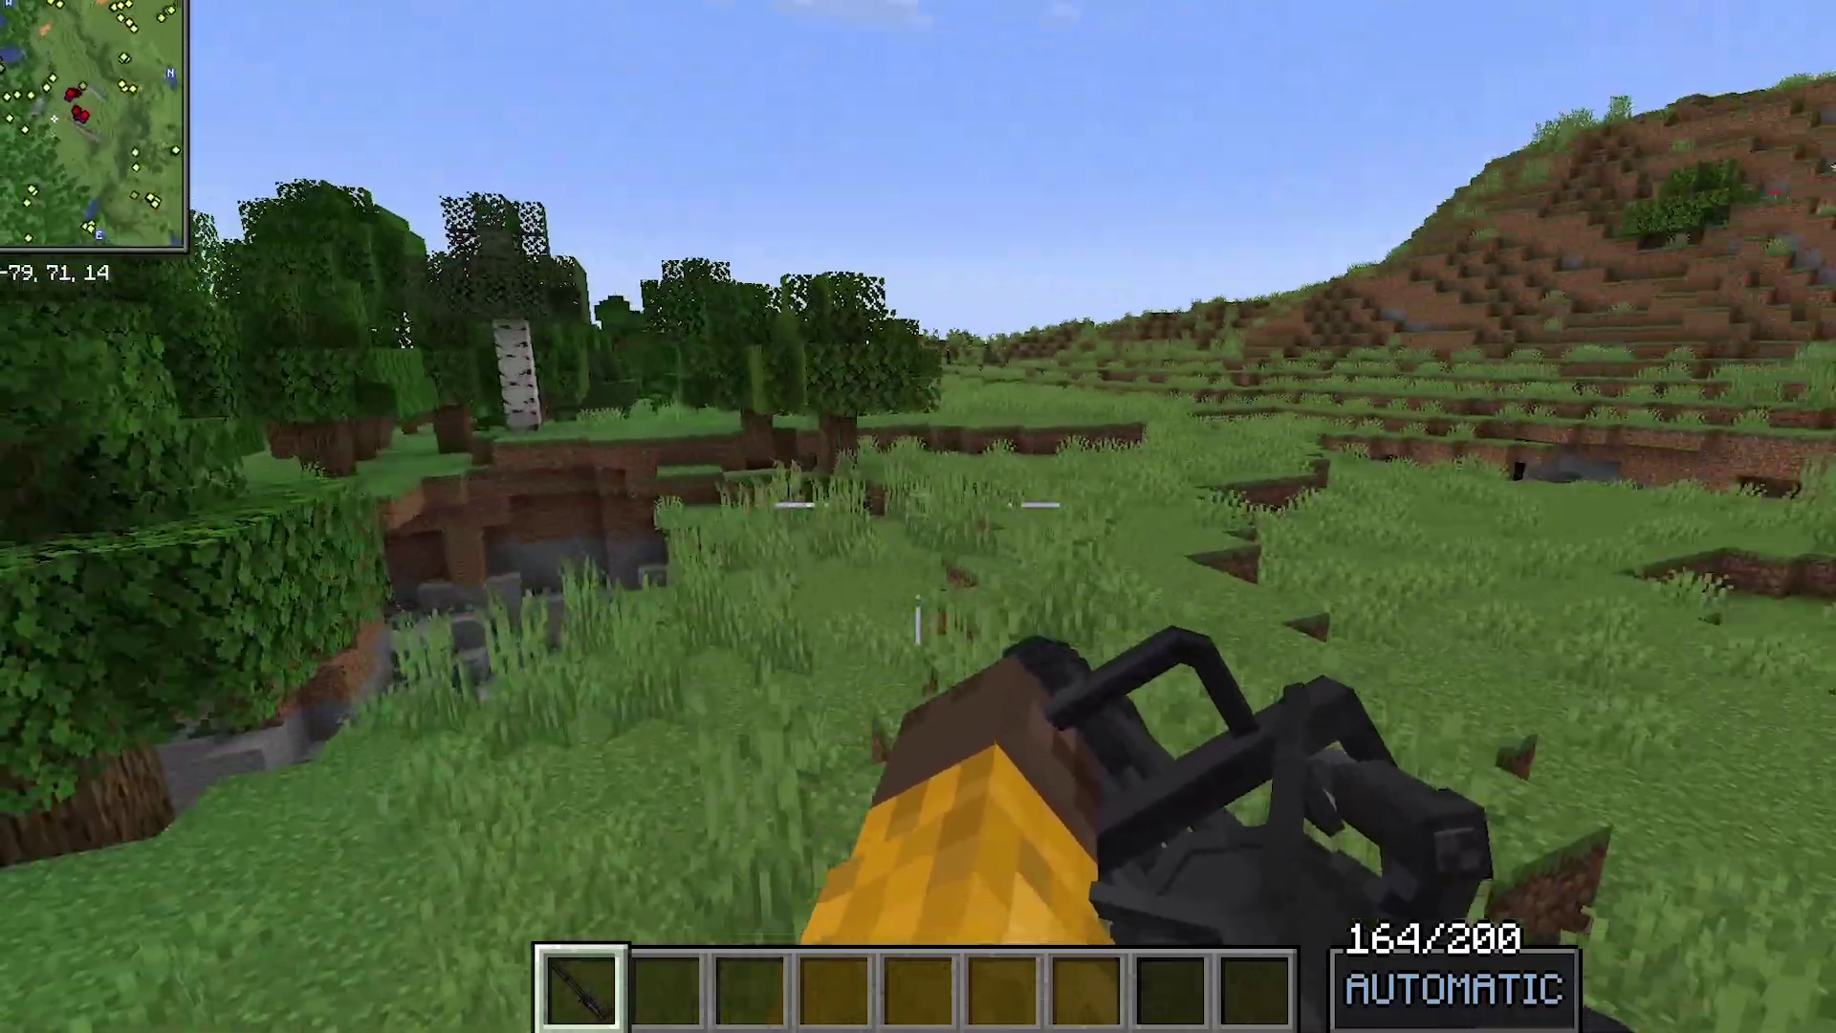
{"action": "key", "text": "w"}
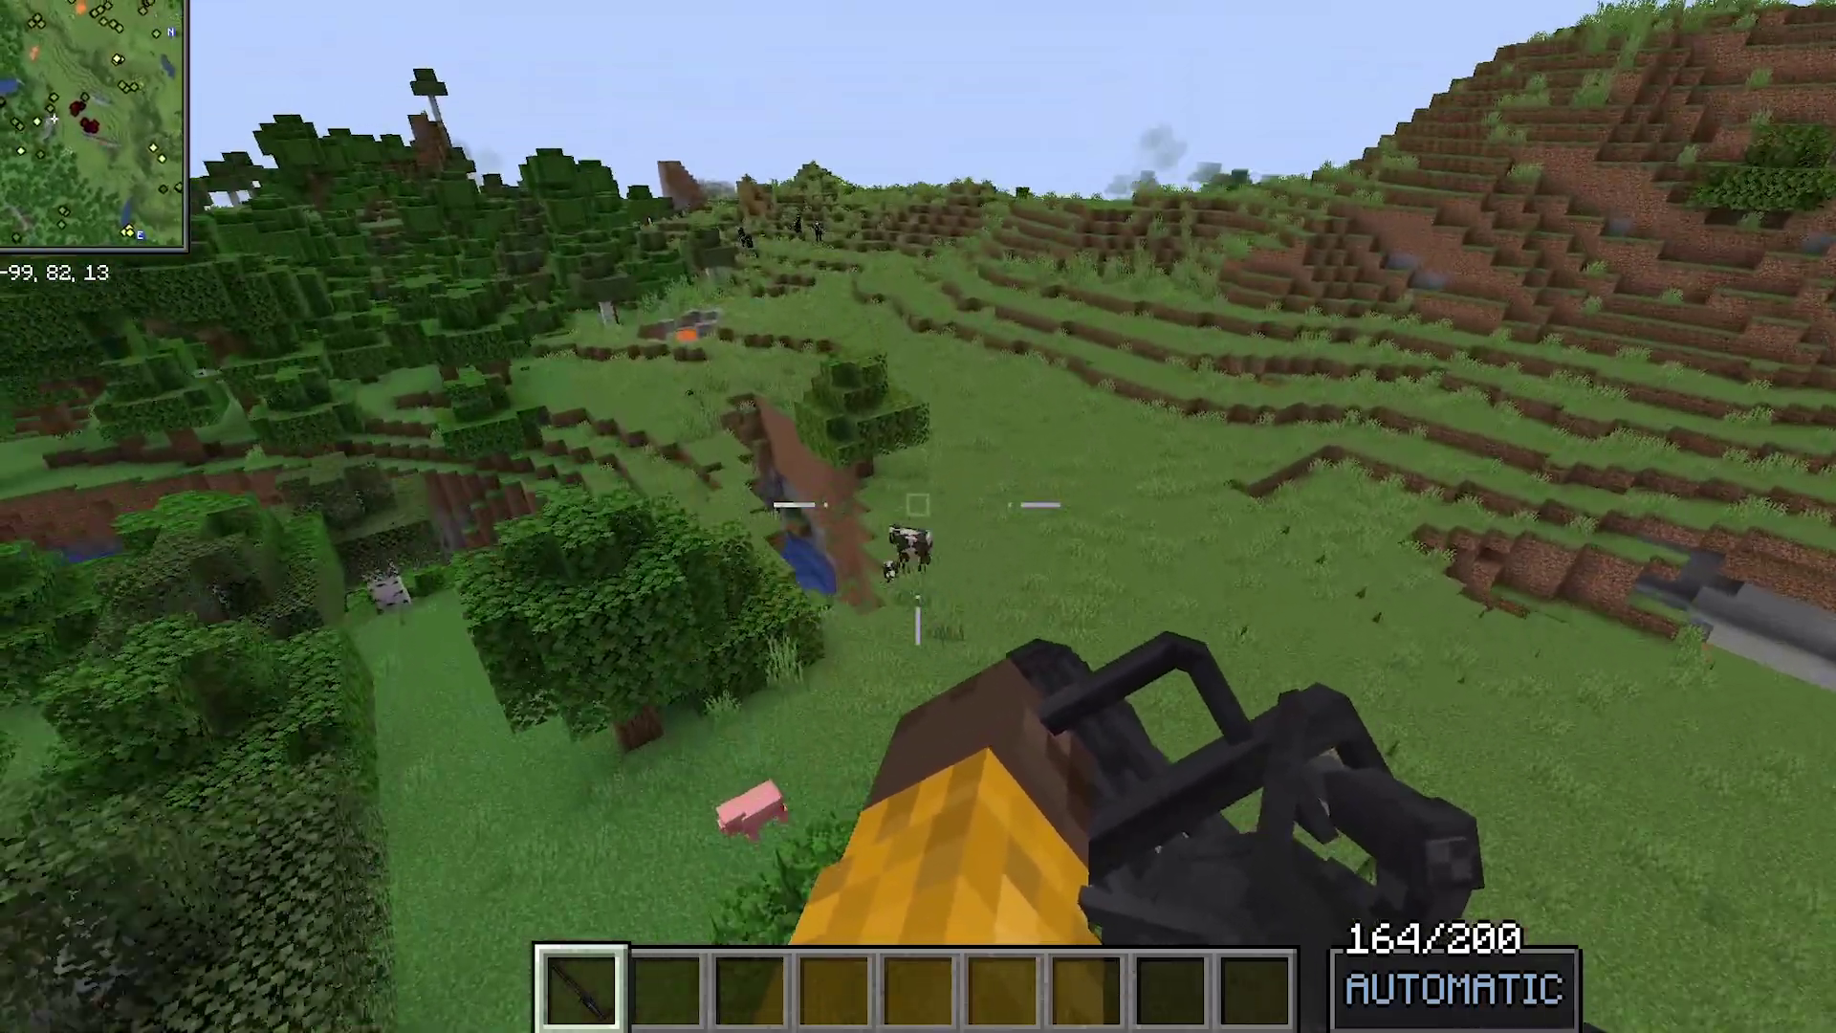
{"action": "left_click", "coordinate": [918, 504]}
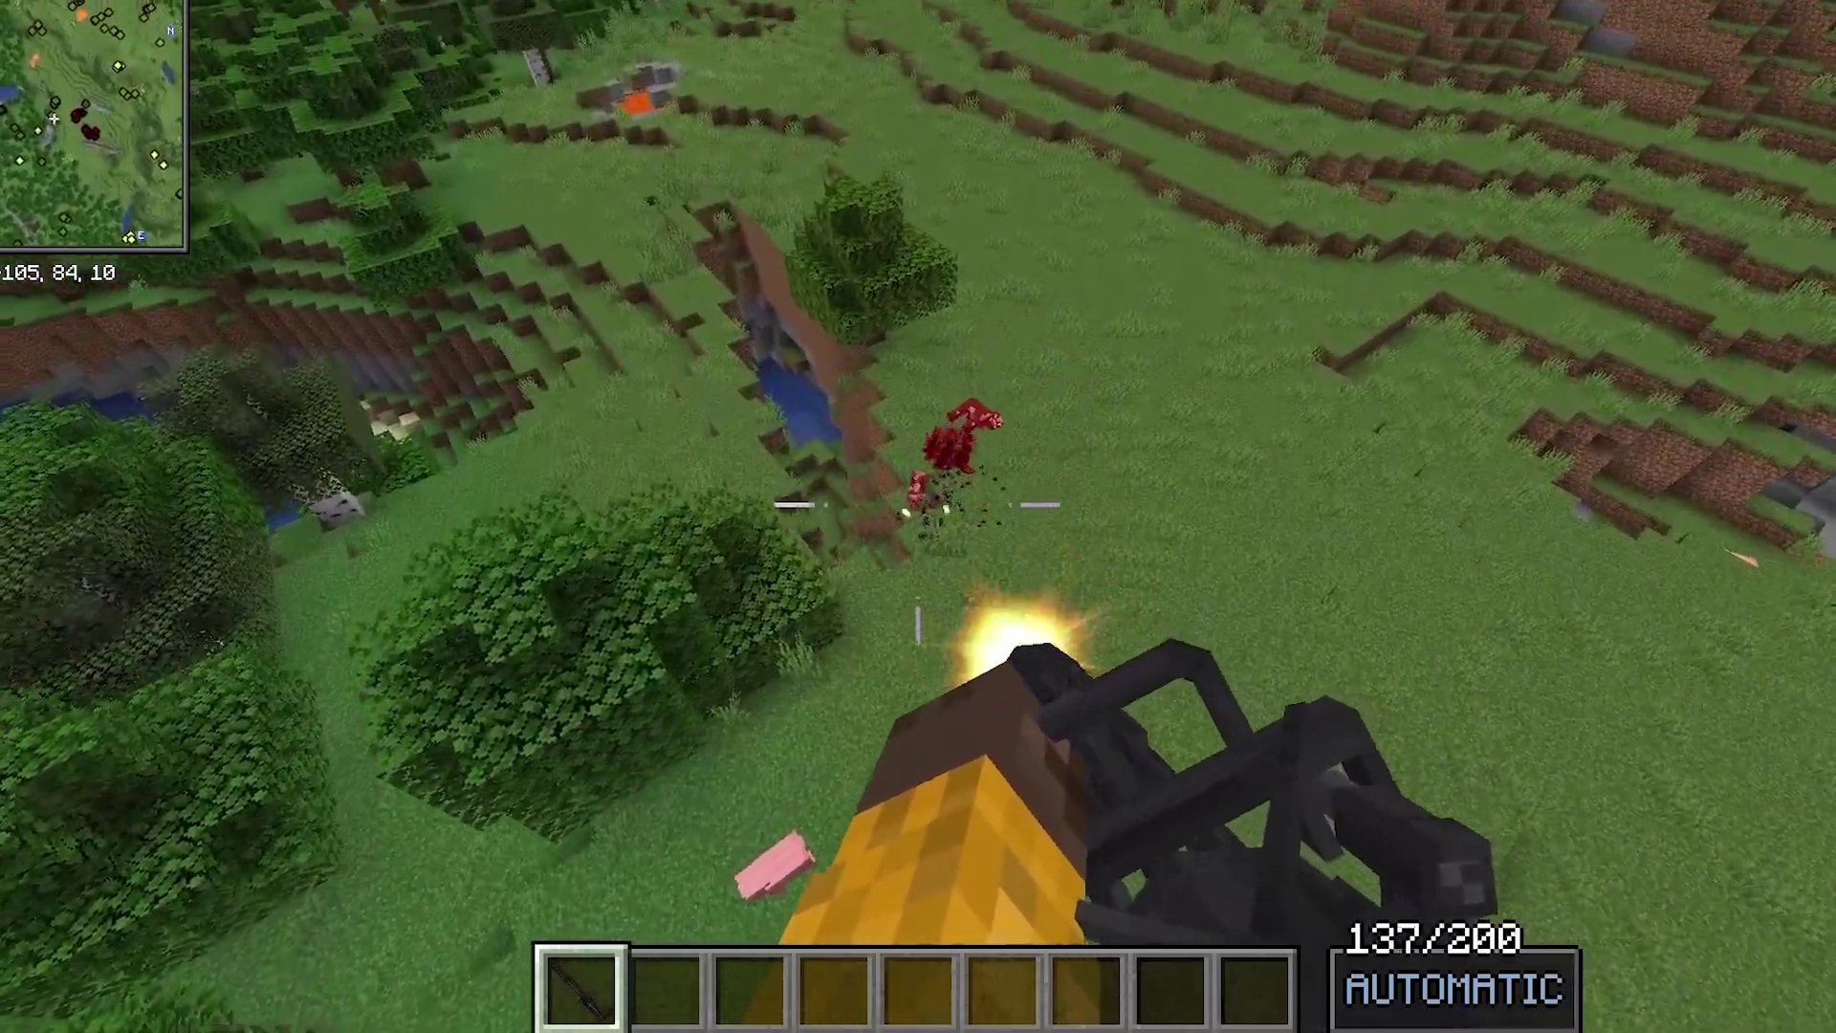
{"action": "key", "text": "w"}
{"action": "left_click_drag", "start_coordinate": [917, 504], "coordinate": [918, 504]}
{"action": "key", "text": "r"}
{"action": "key", "text": "w"}
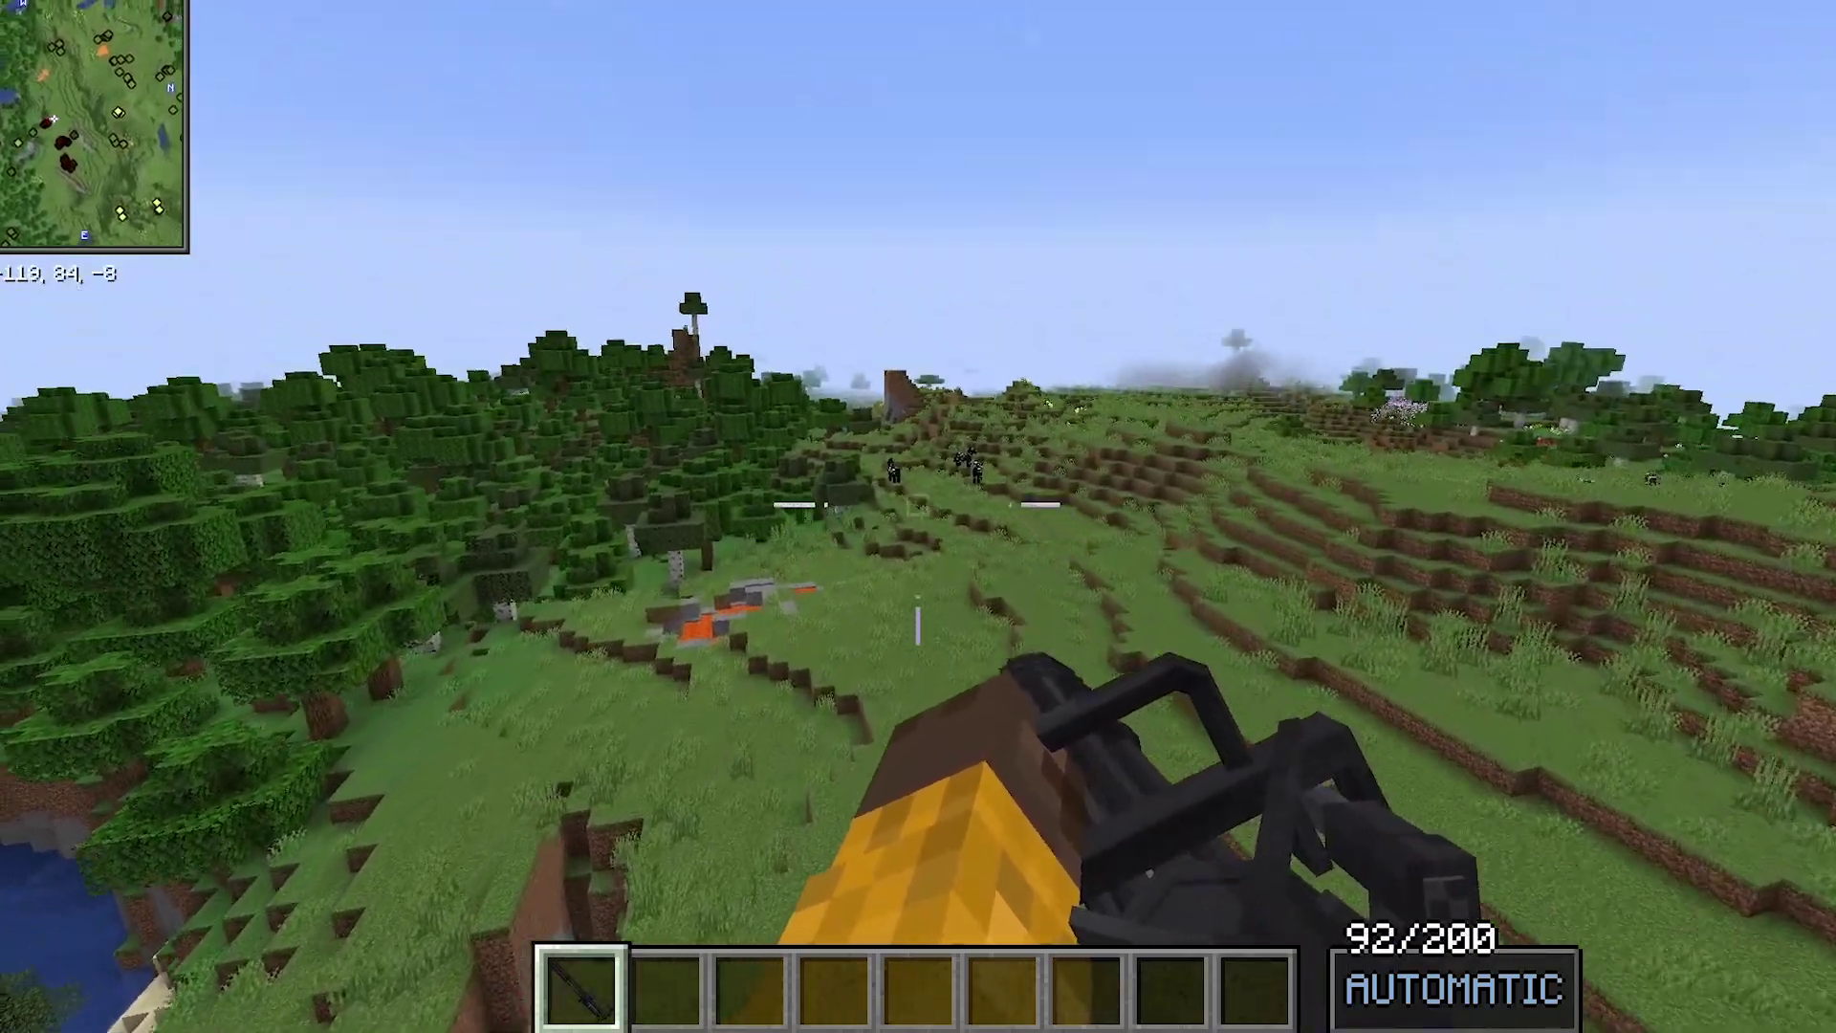
{"action": "left_click", "coordinate": [918, 504]}
{"action": "left_click_drag", "start_coordinate": [918, 504], "coordinate": [918, 504]}
{"action": "key", "text": "w"}
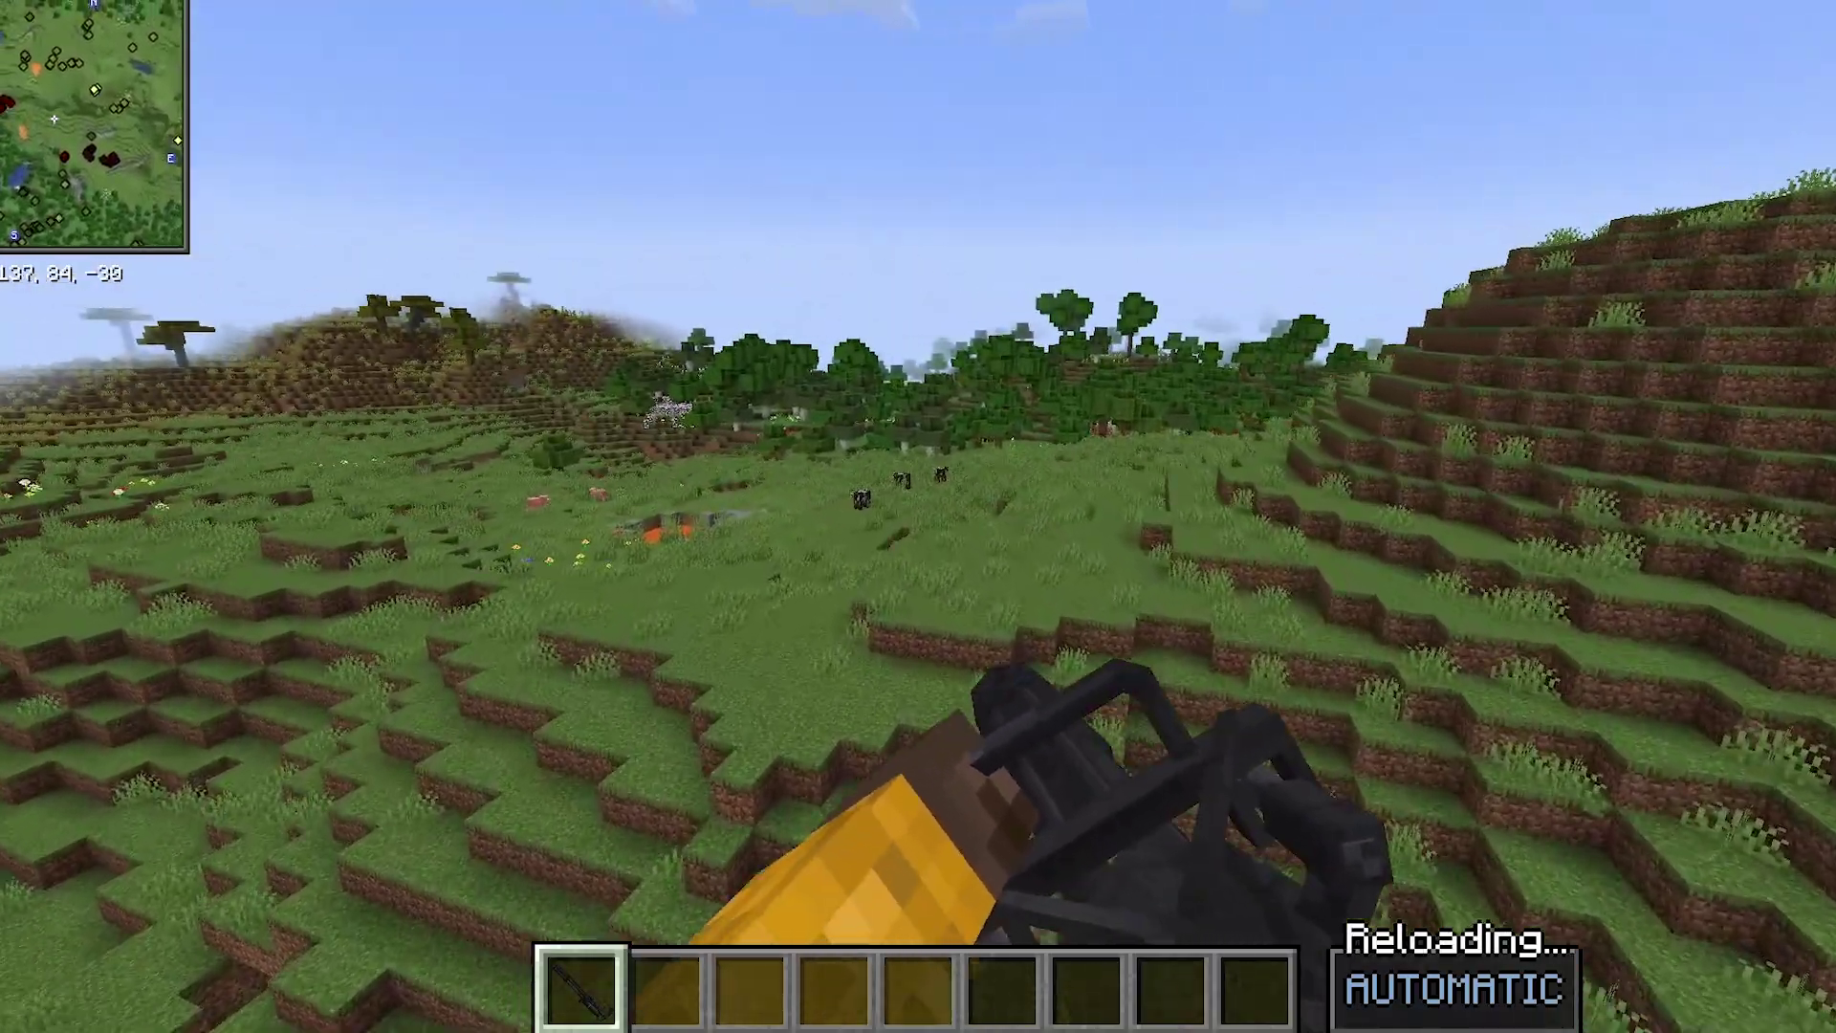
Put a sniper rifle in hotbar slot 2 and the Ballista in slot 3, then hold the Ballista.
{"action": "key", "text": "e"}
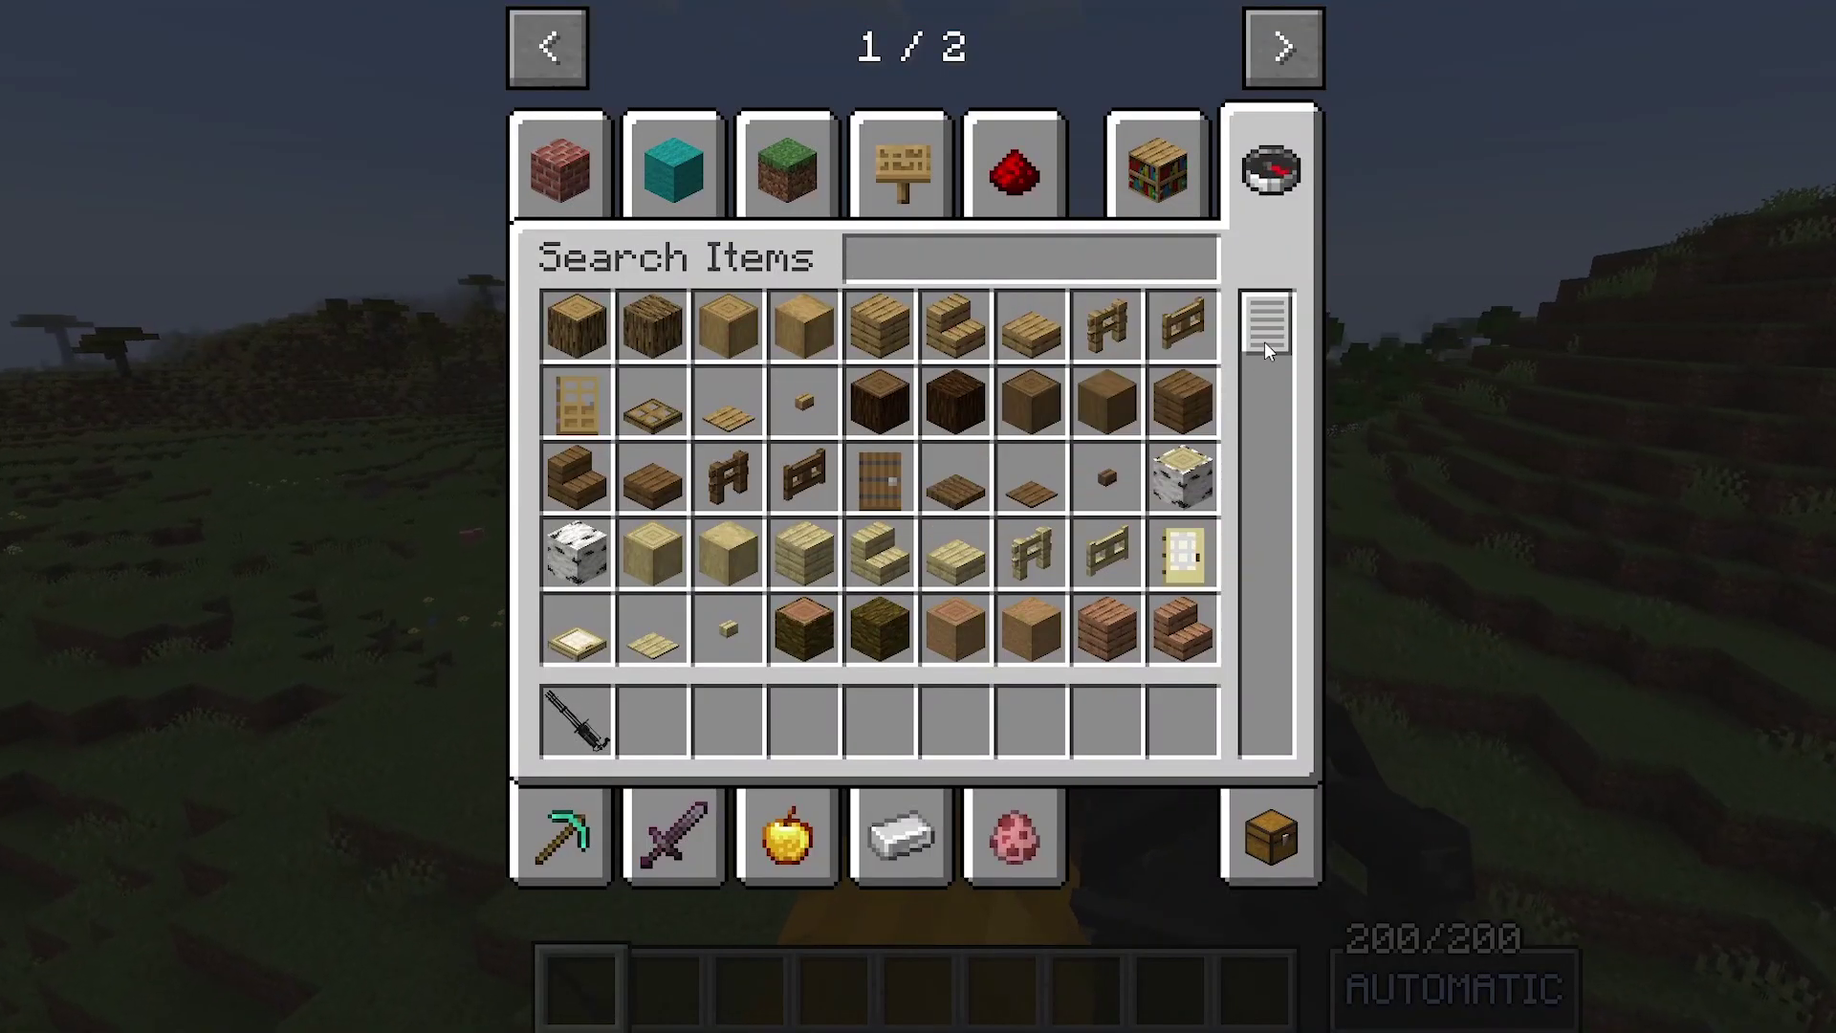
{"action": "left_click_drag", "start_coordinate": [1264, 342], "coordinate": [1237, 801]}
{"action": "scroll", "coordinate": [1076, 446], "scroll_direction": "up", "scroll_amount": 2}
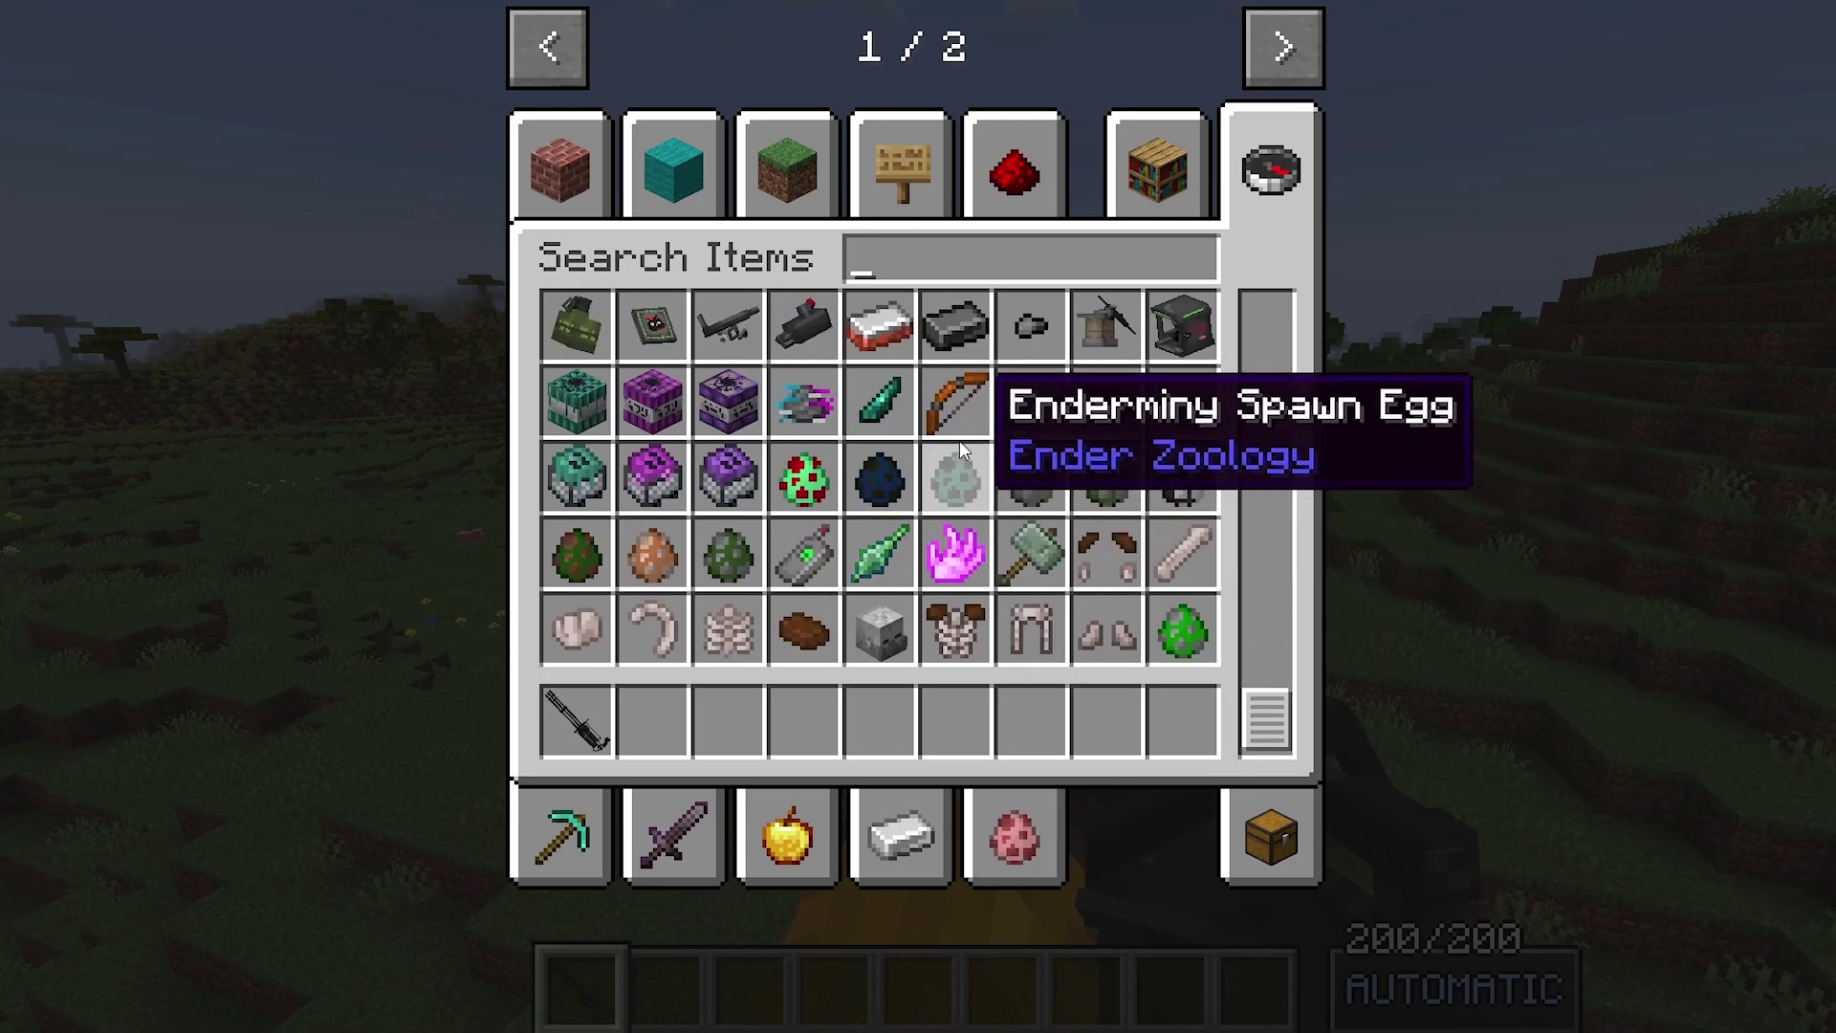
{"action": "scroll", "coordinate": [946, 440], "scroll_direction": "up", "scroll_amount": 2}
{"action": "scroll", "coordinate": [1023, 472], "scroll_direction": "up", "scroll_amount": 4}
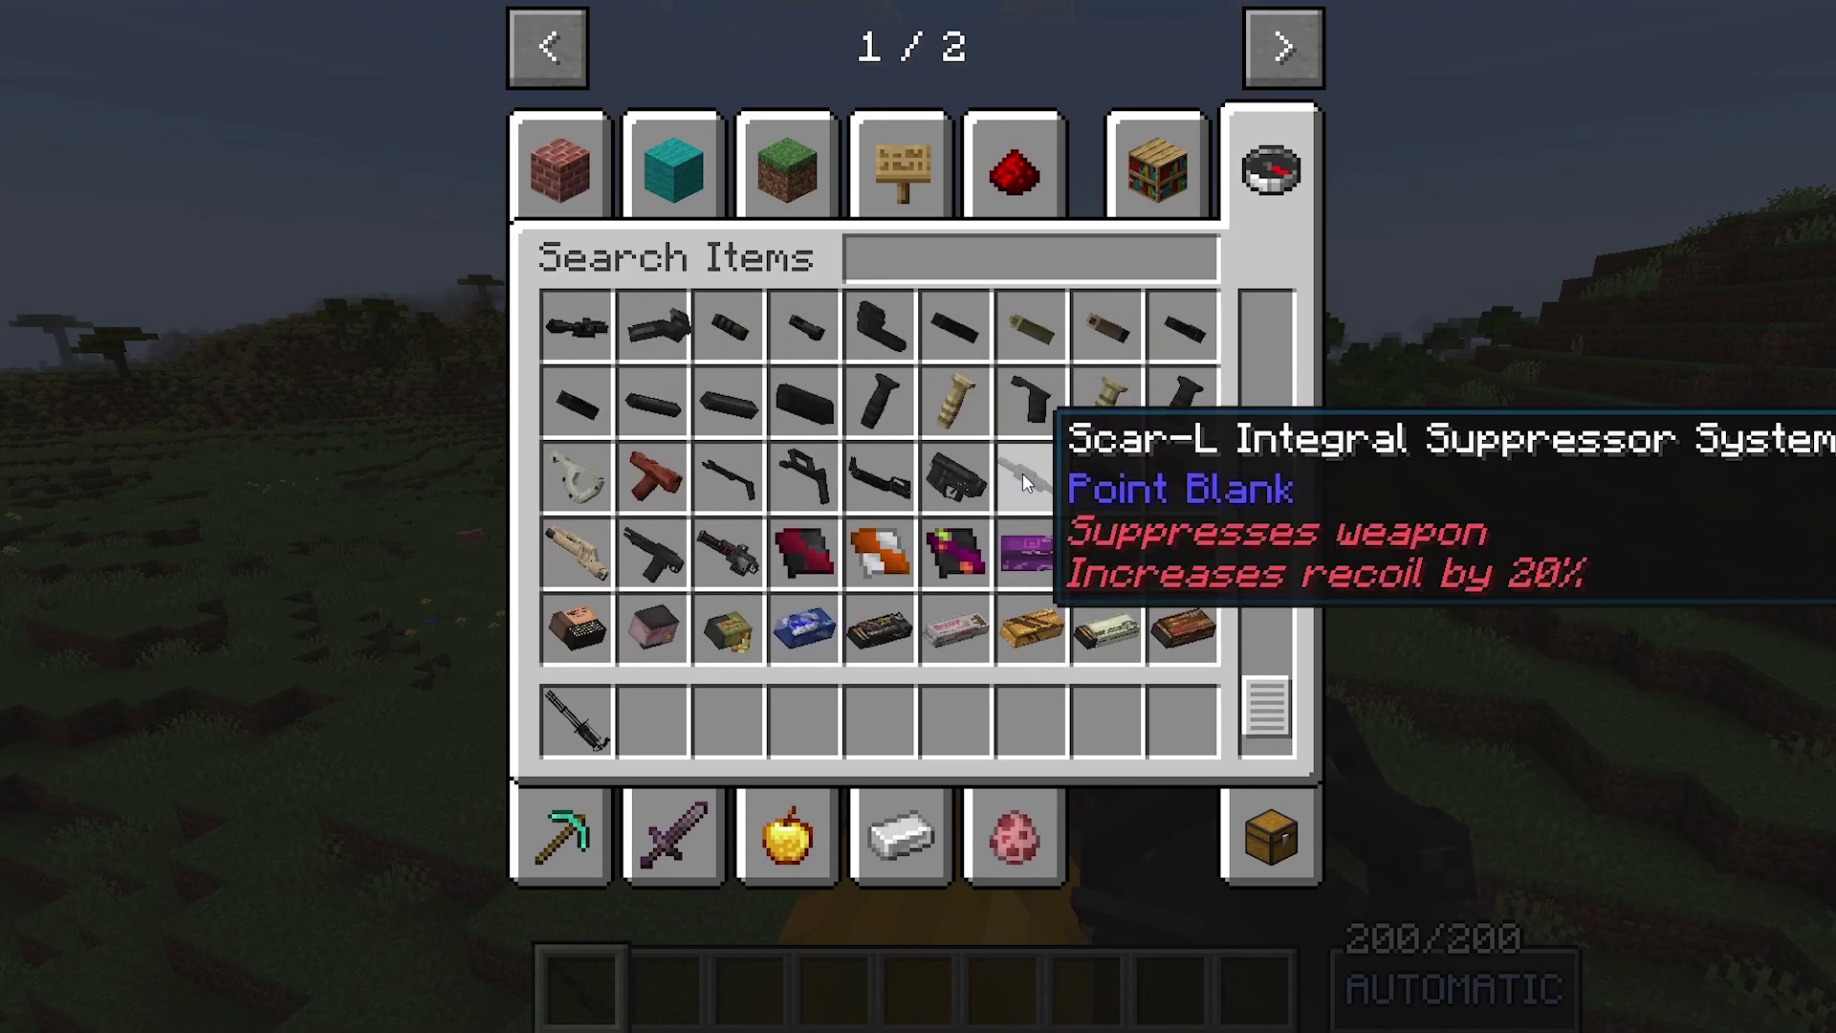
{"action": "scroll", "coordinate": [1023, 473], "scroll_direction": "up", "scroll_amount": 5}
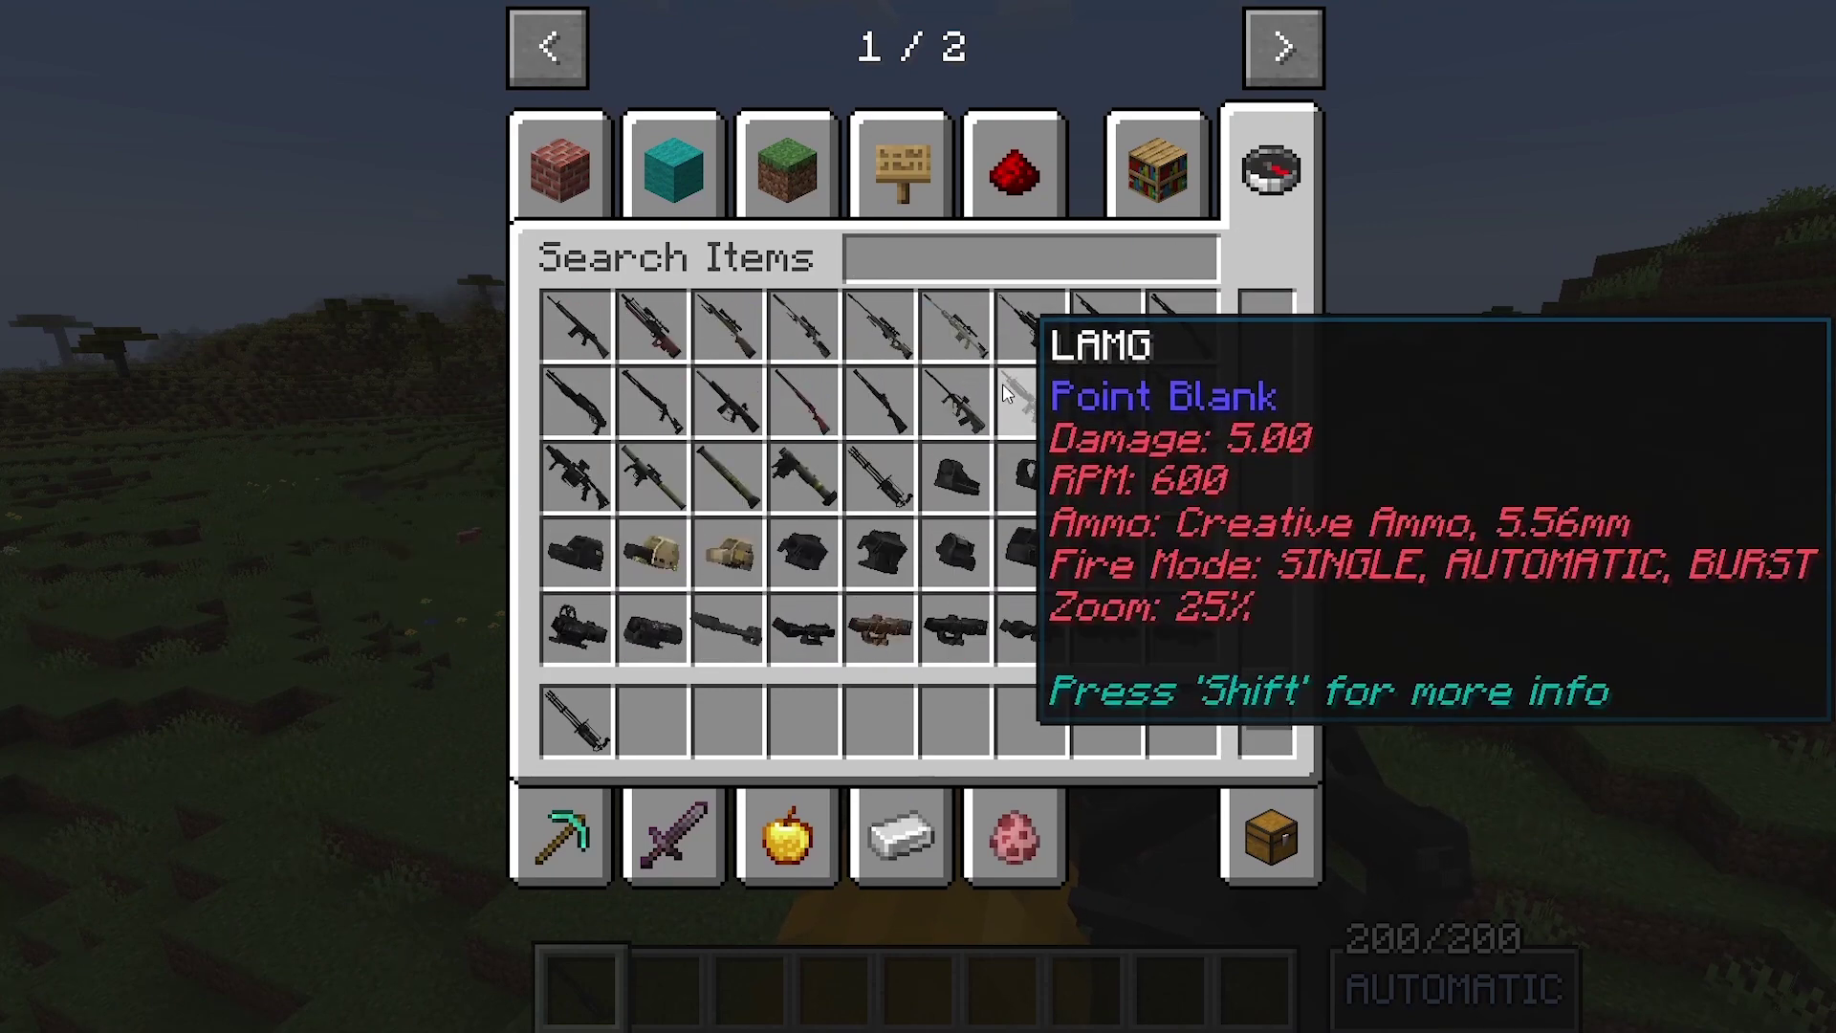
{"action": "left_click", "coordinate": [681, 330]}
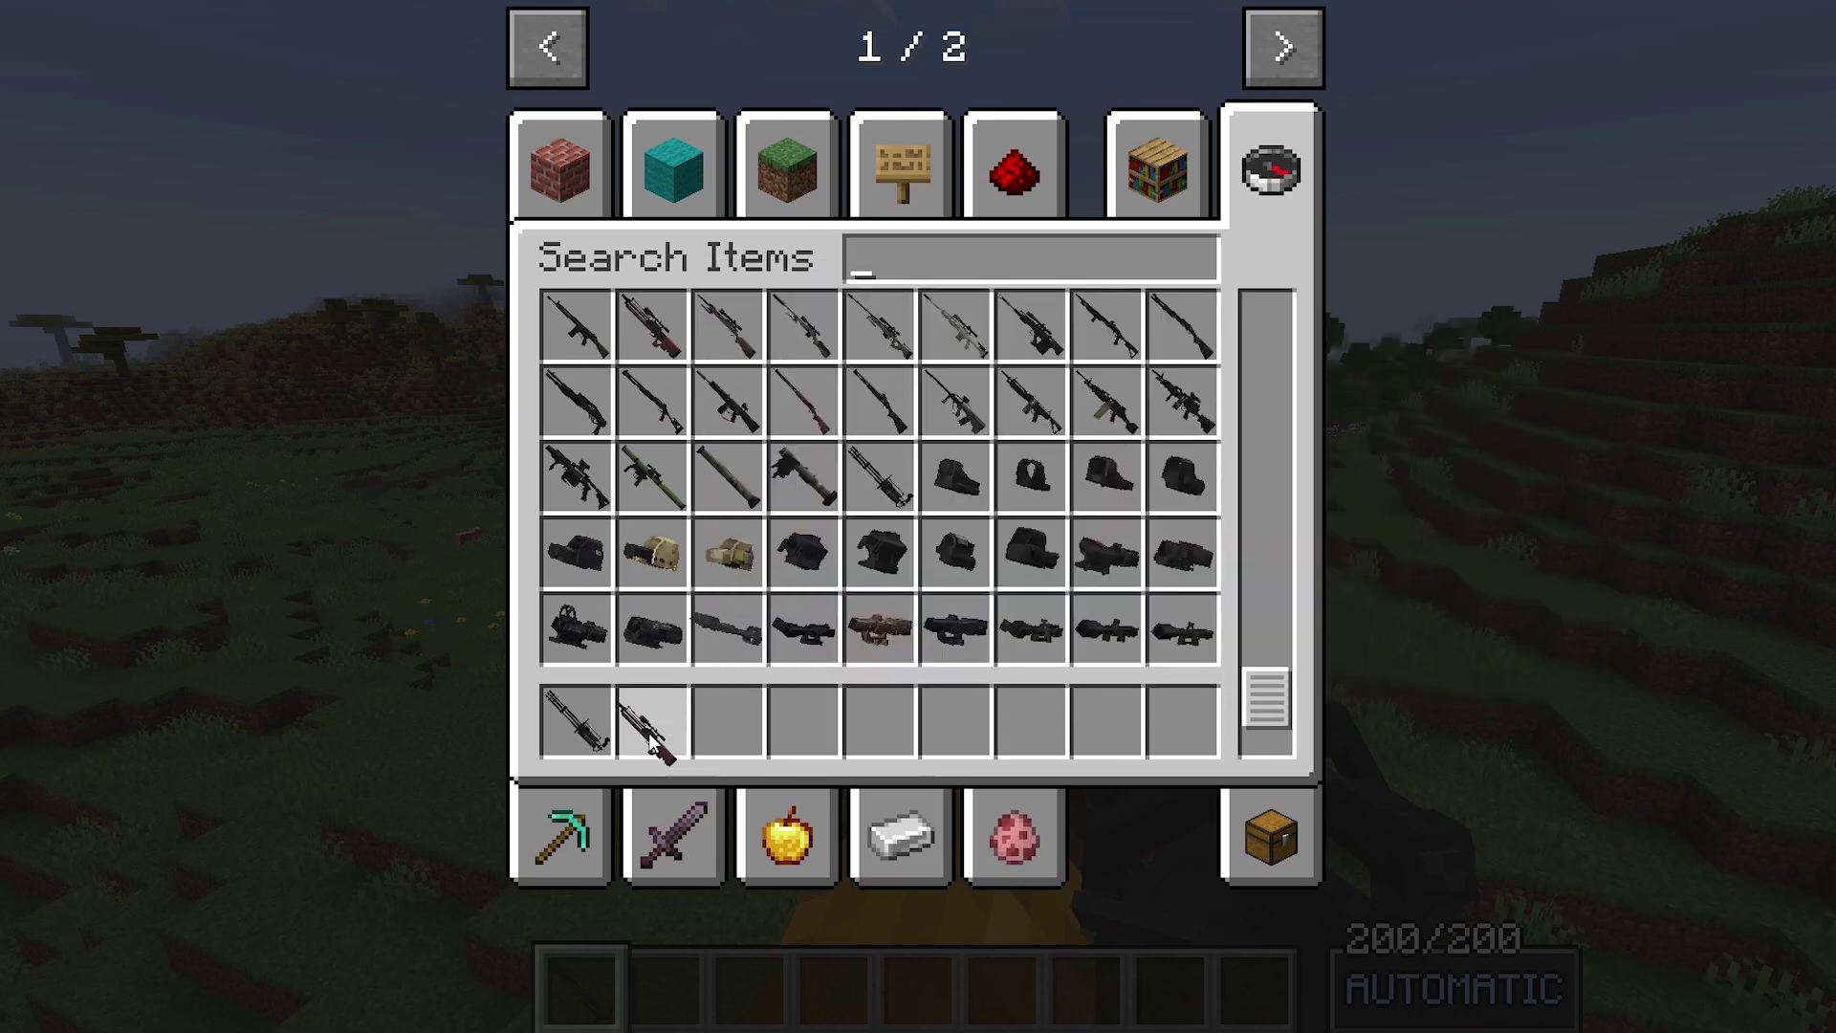
{"action": "left_click", "coordinate": [650, 729]}
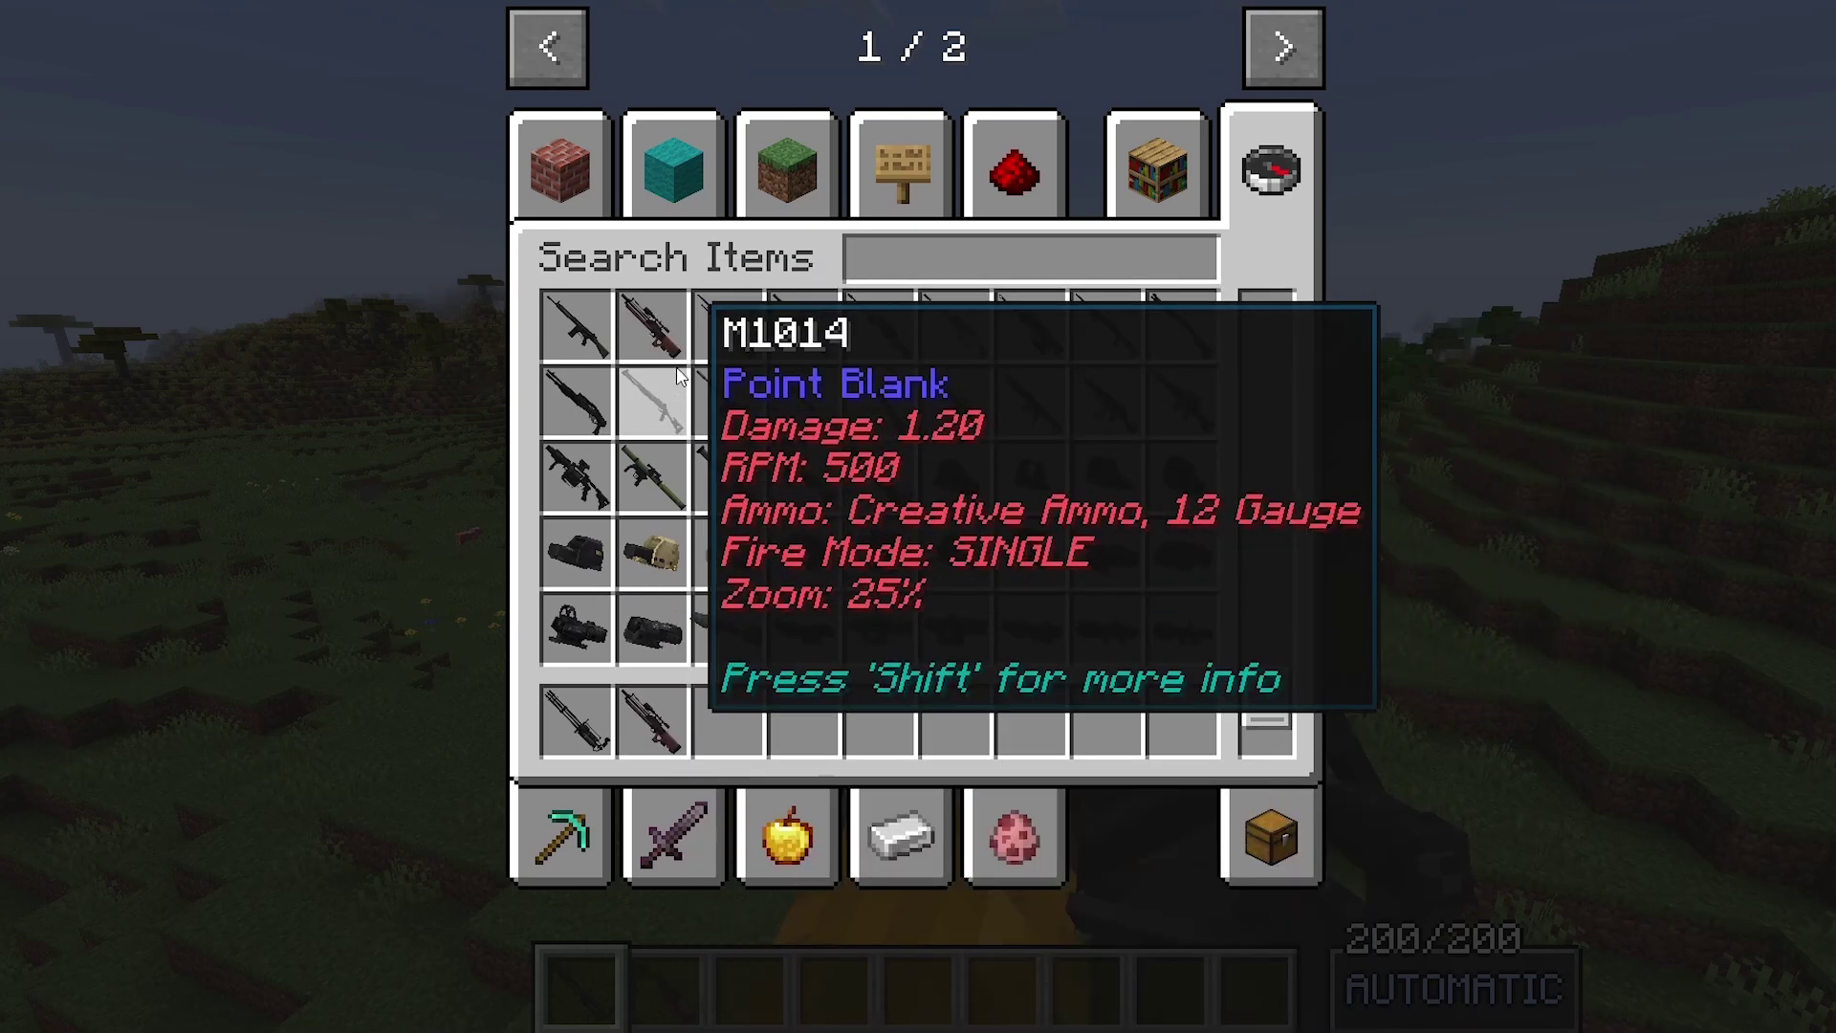
{"action": "left_click", "coordinate": [958, 330]}
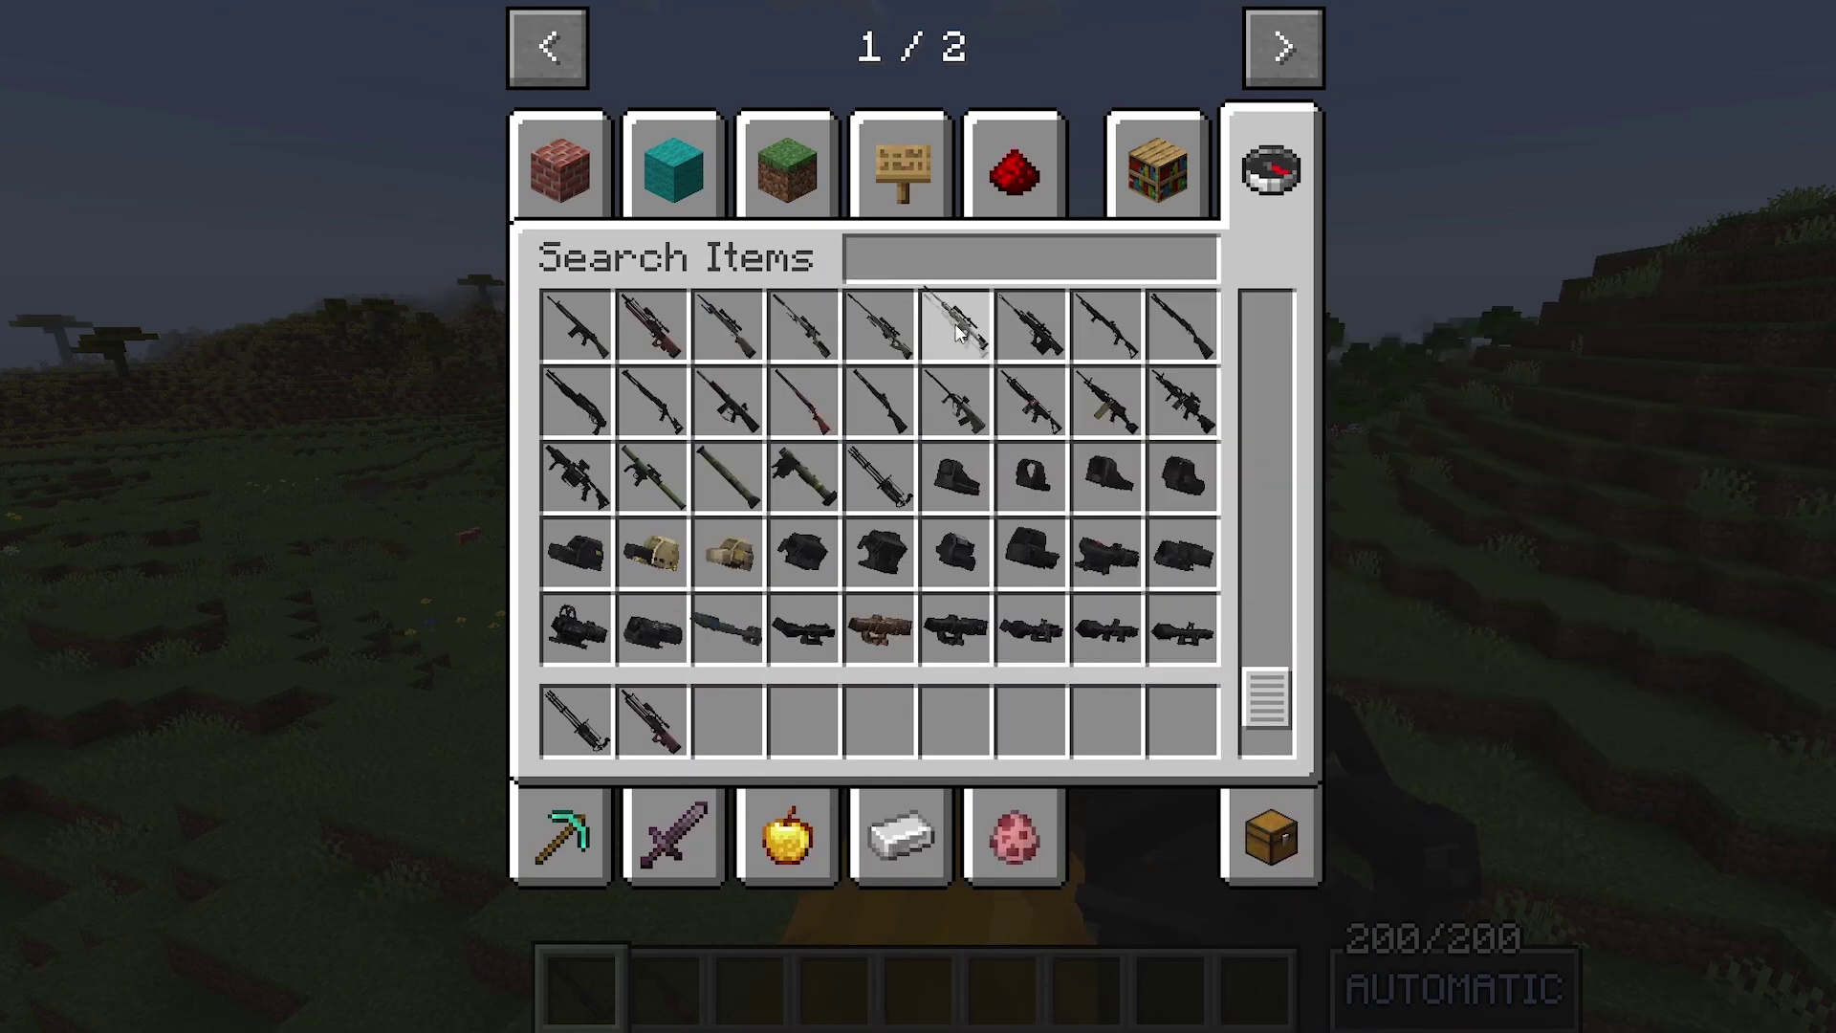
{"action": "left_click", "coordinate": [712, 724]}
{"action": "key", "text": "e"}
{"action": "key", "text": "3"}
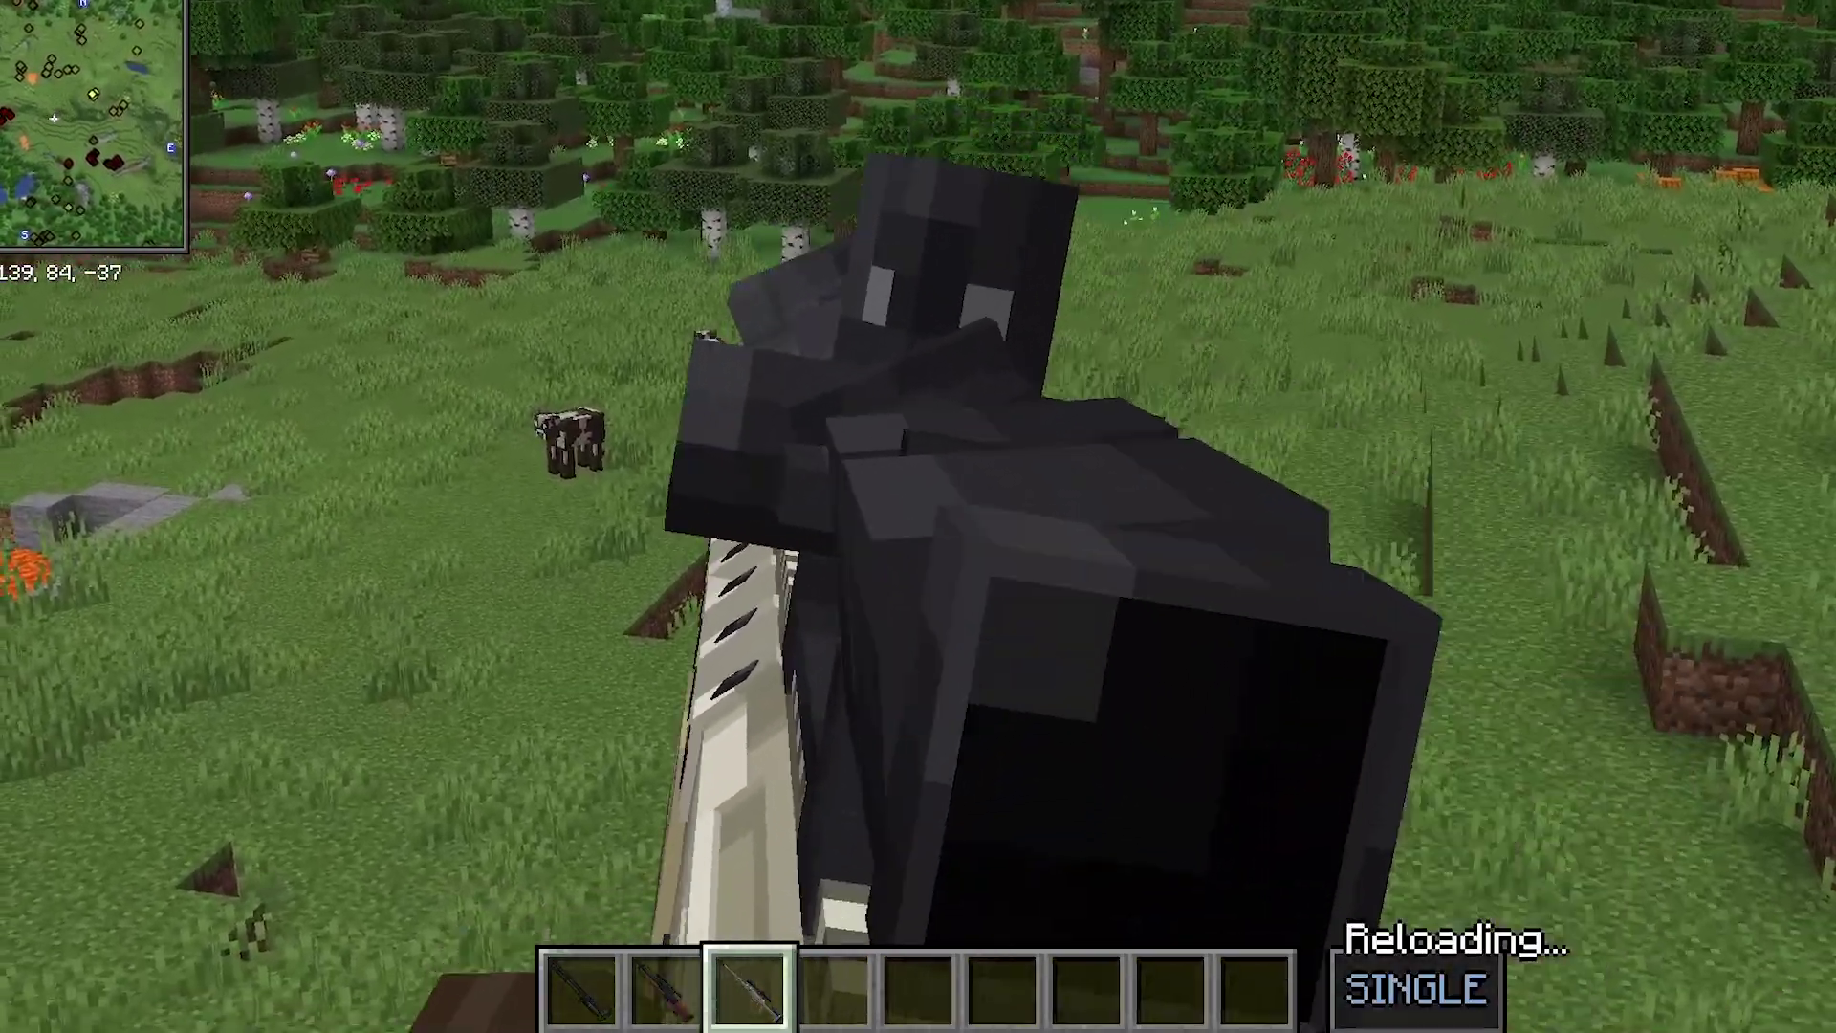
Fire two scoped test shots from the sniper rifle toward the hill, then reload.
{"action": "right_click", "coordinate": [918, 516]}
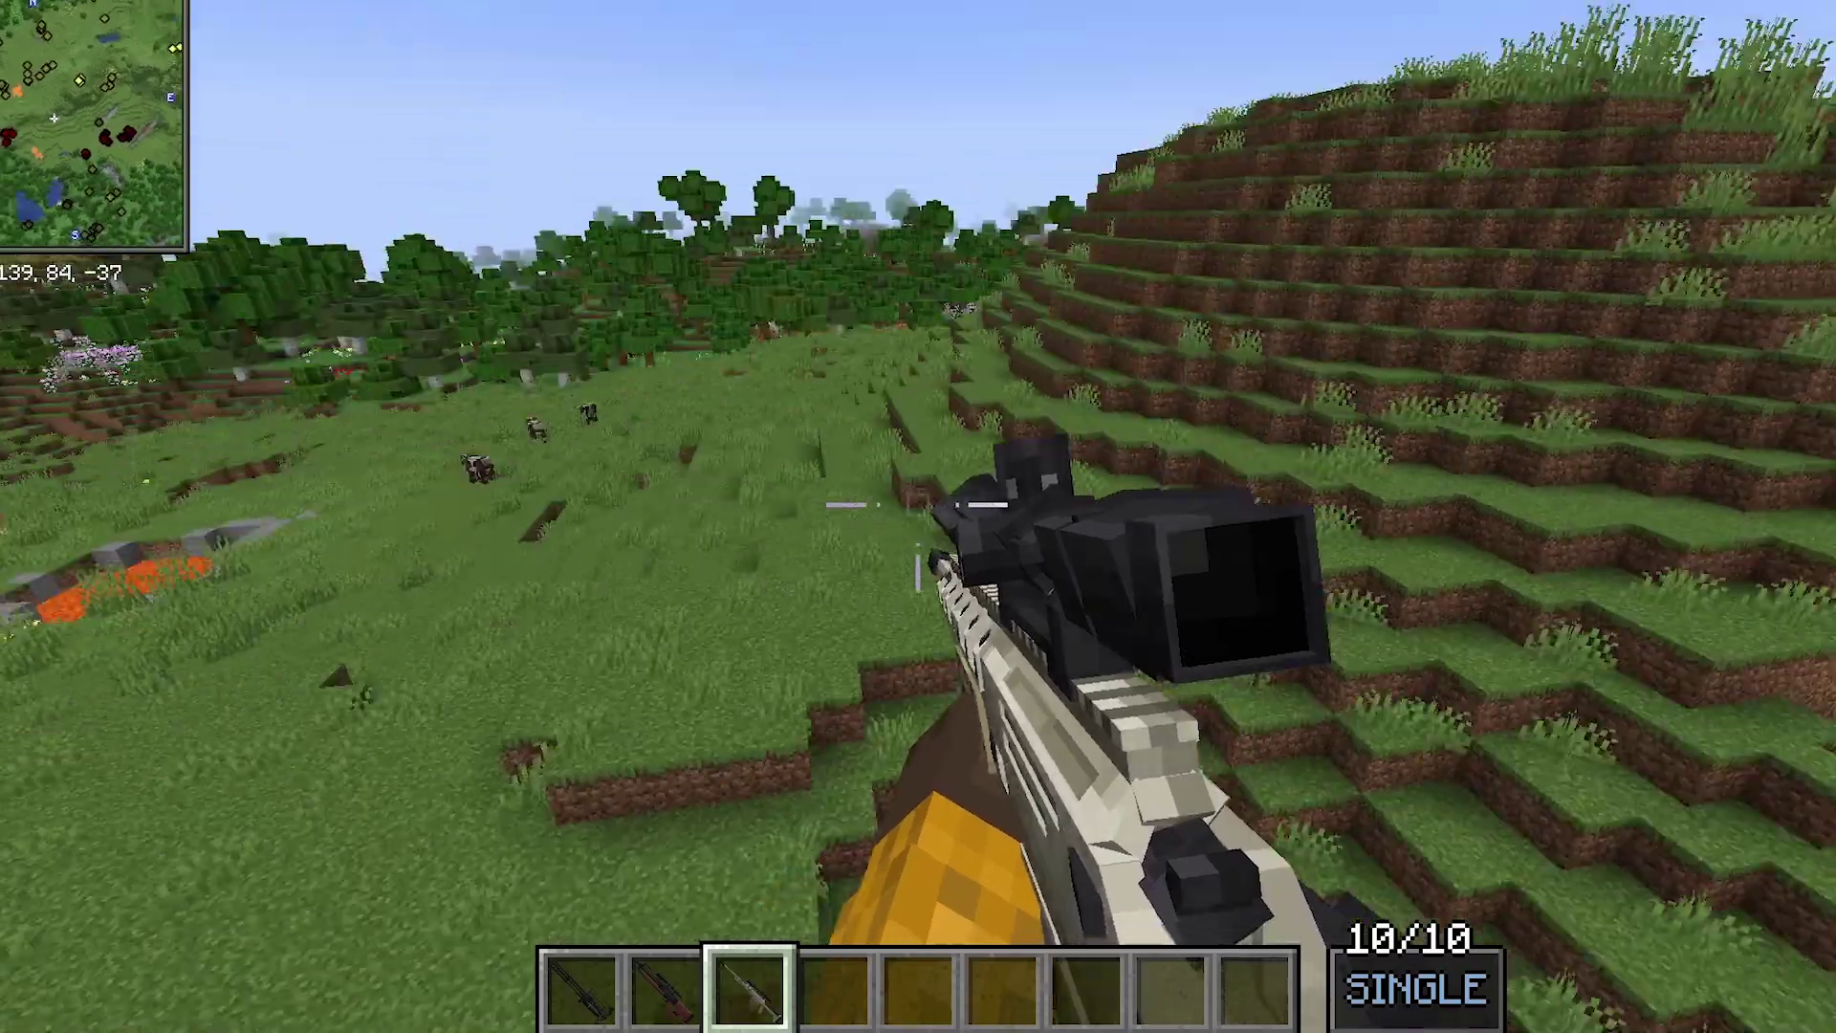
{"action": "left_click", "coordinate": [918, 517]}
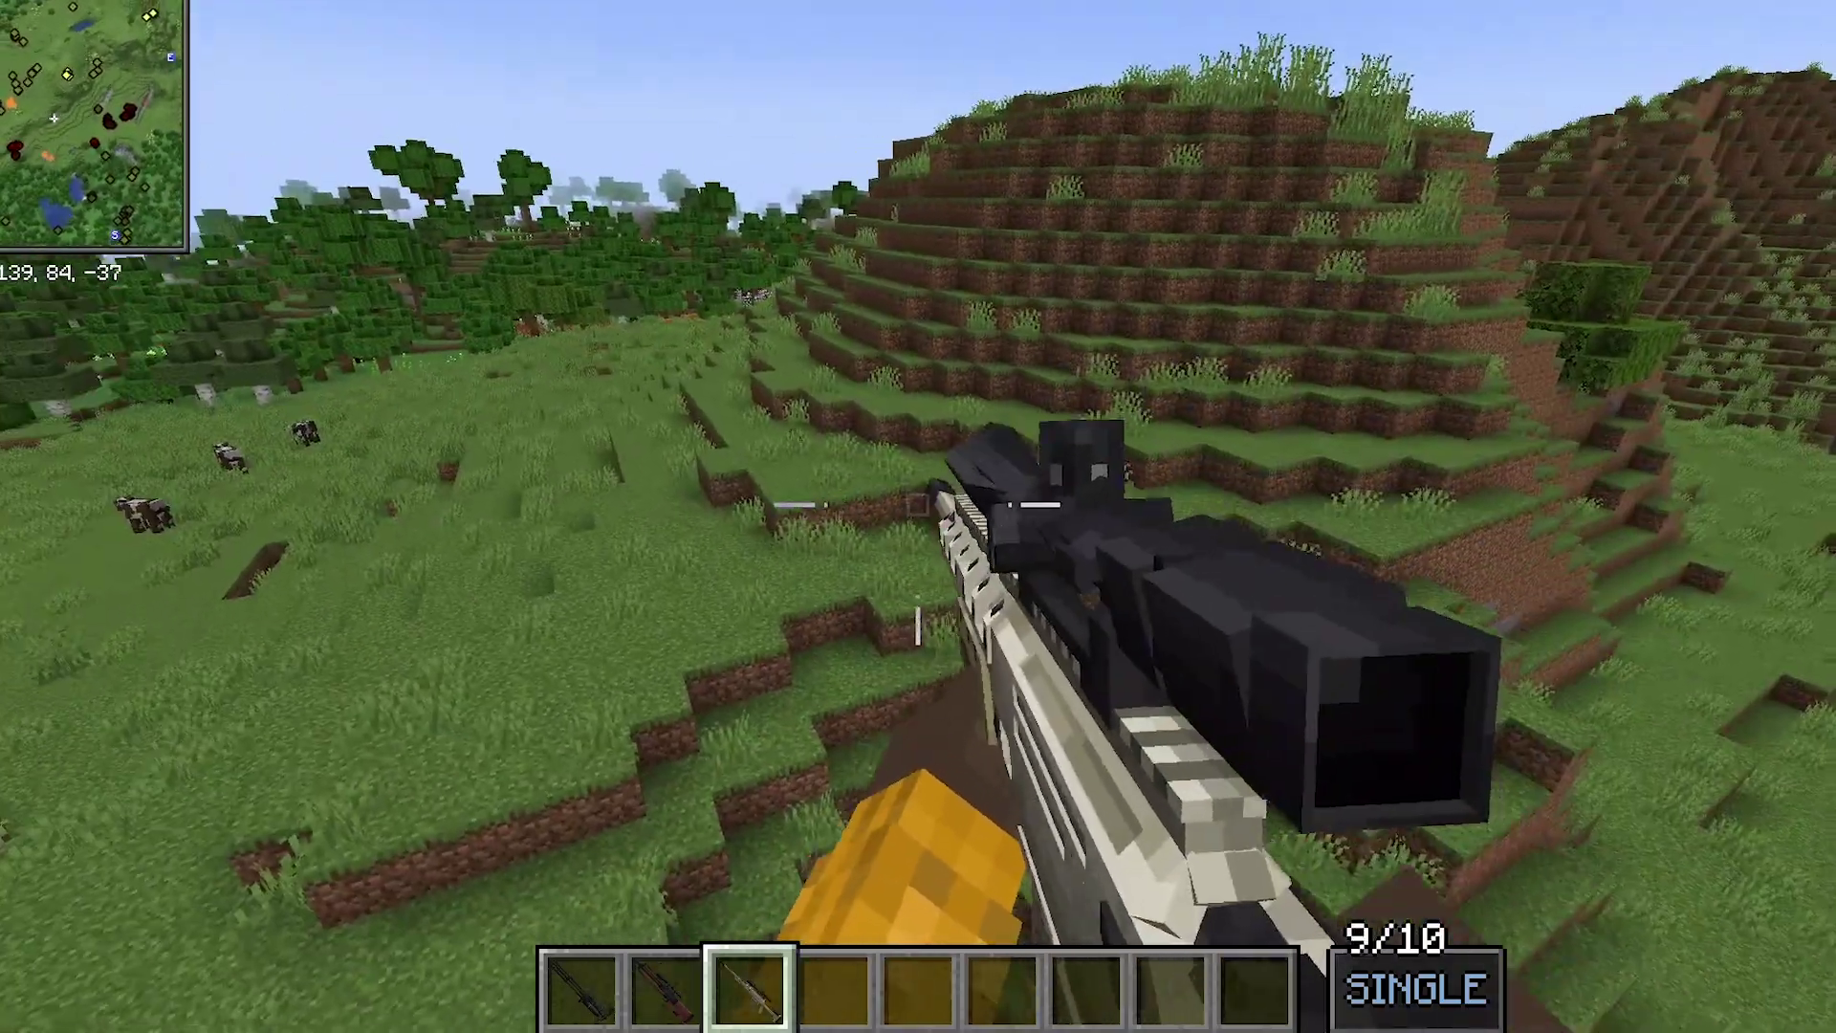
{"action": "left_click", "coordinate": [918, 517]}
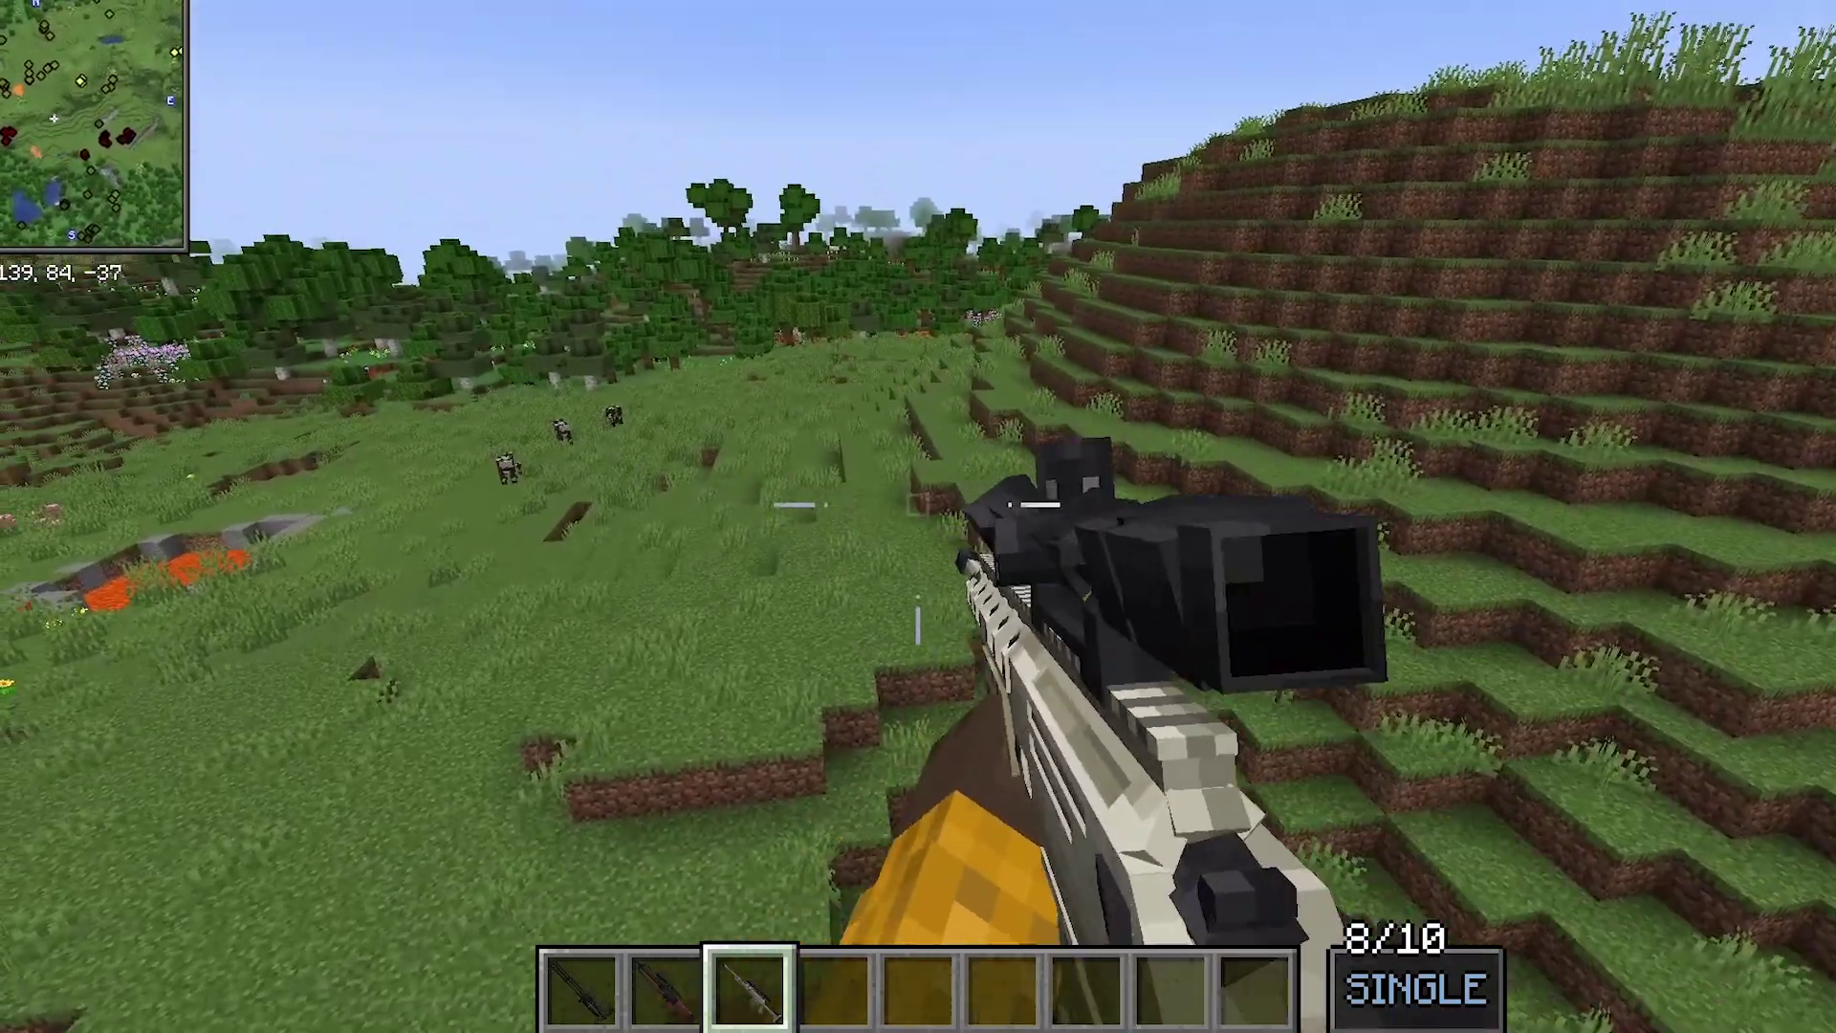
{"action": "key", "text": "r"}
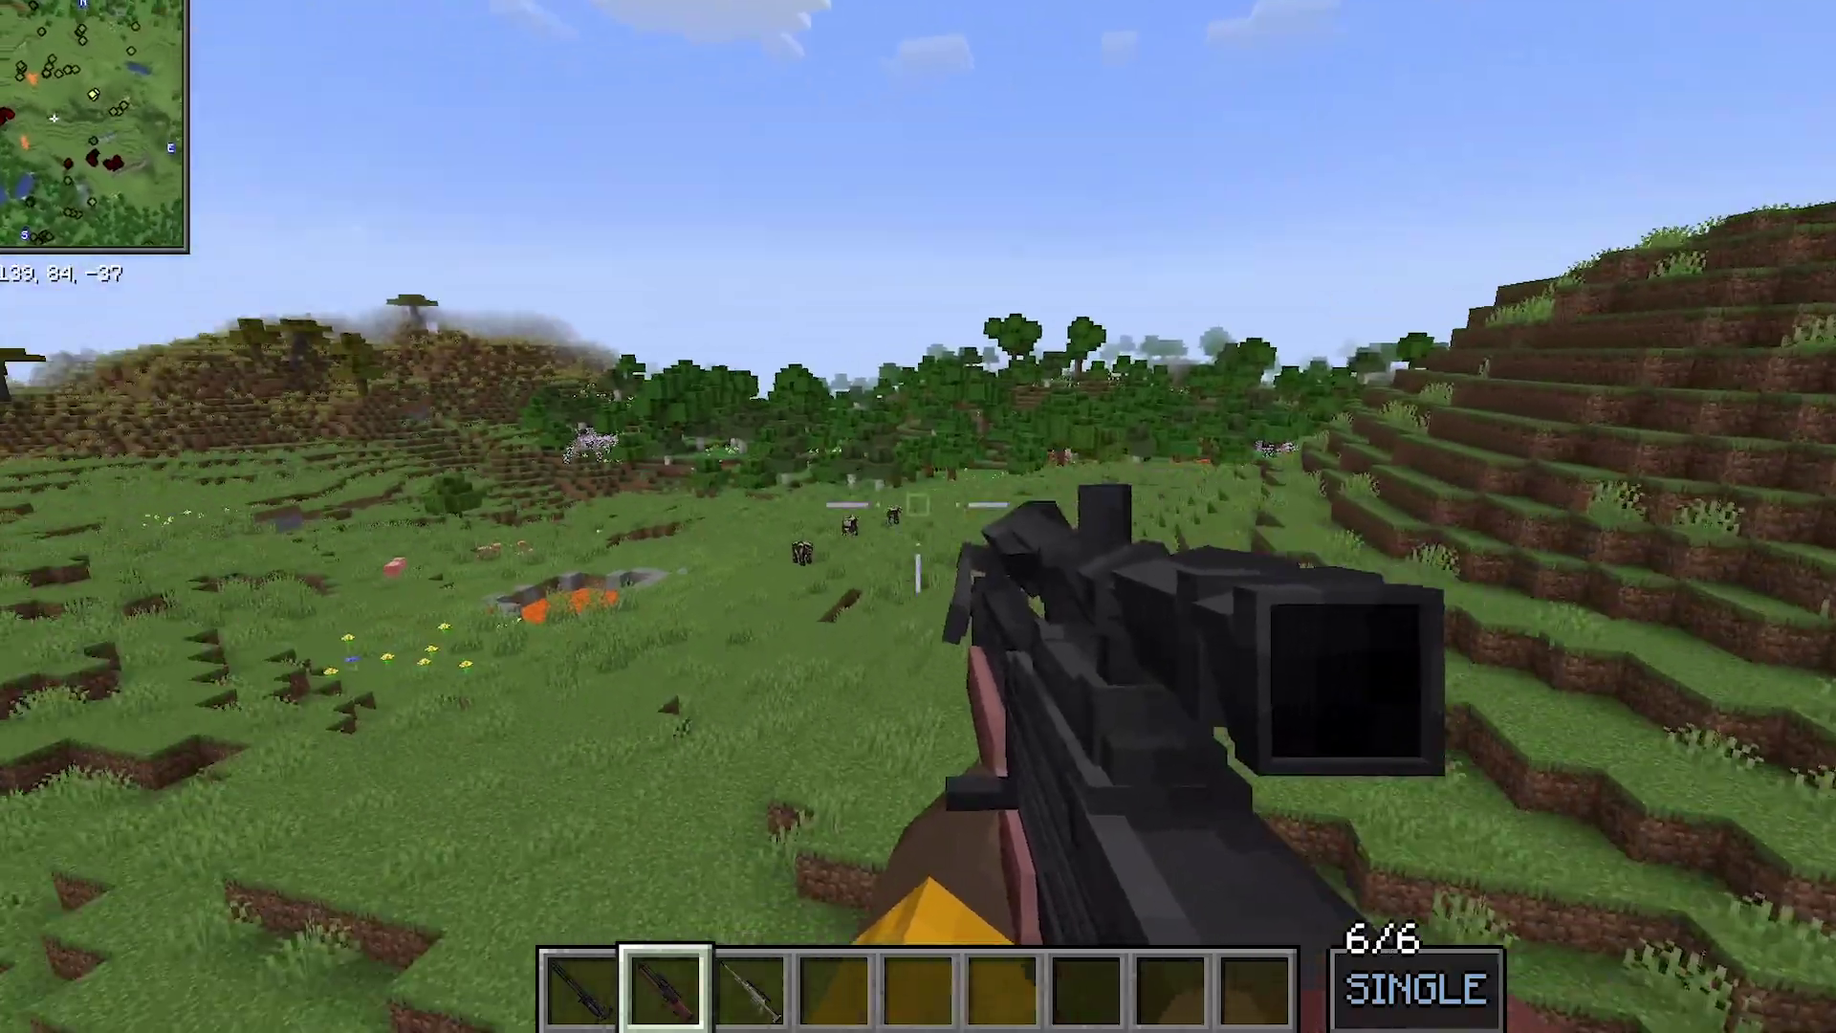
Scope in on a cow and hit it with three sniper shots.
{"action": "right_click", "coordinate": [918, 516]}
{"action": "left_click", "coordinate": [918, 516]}
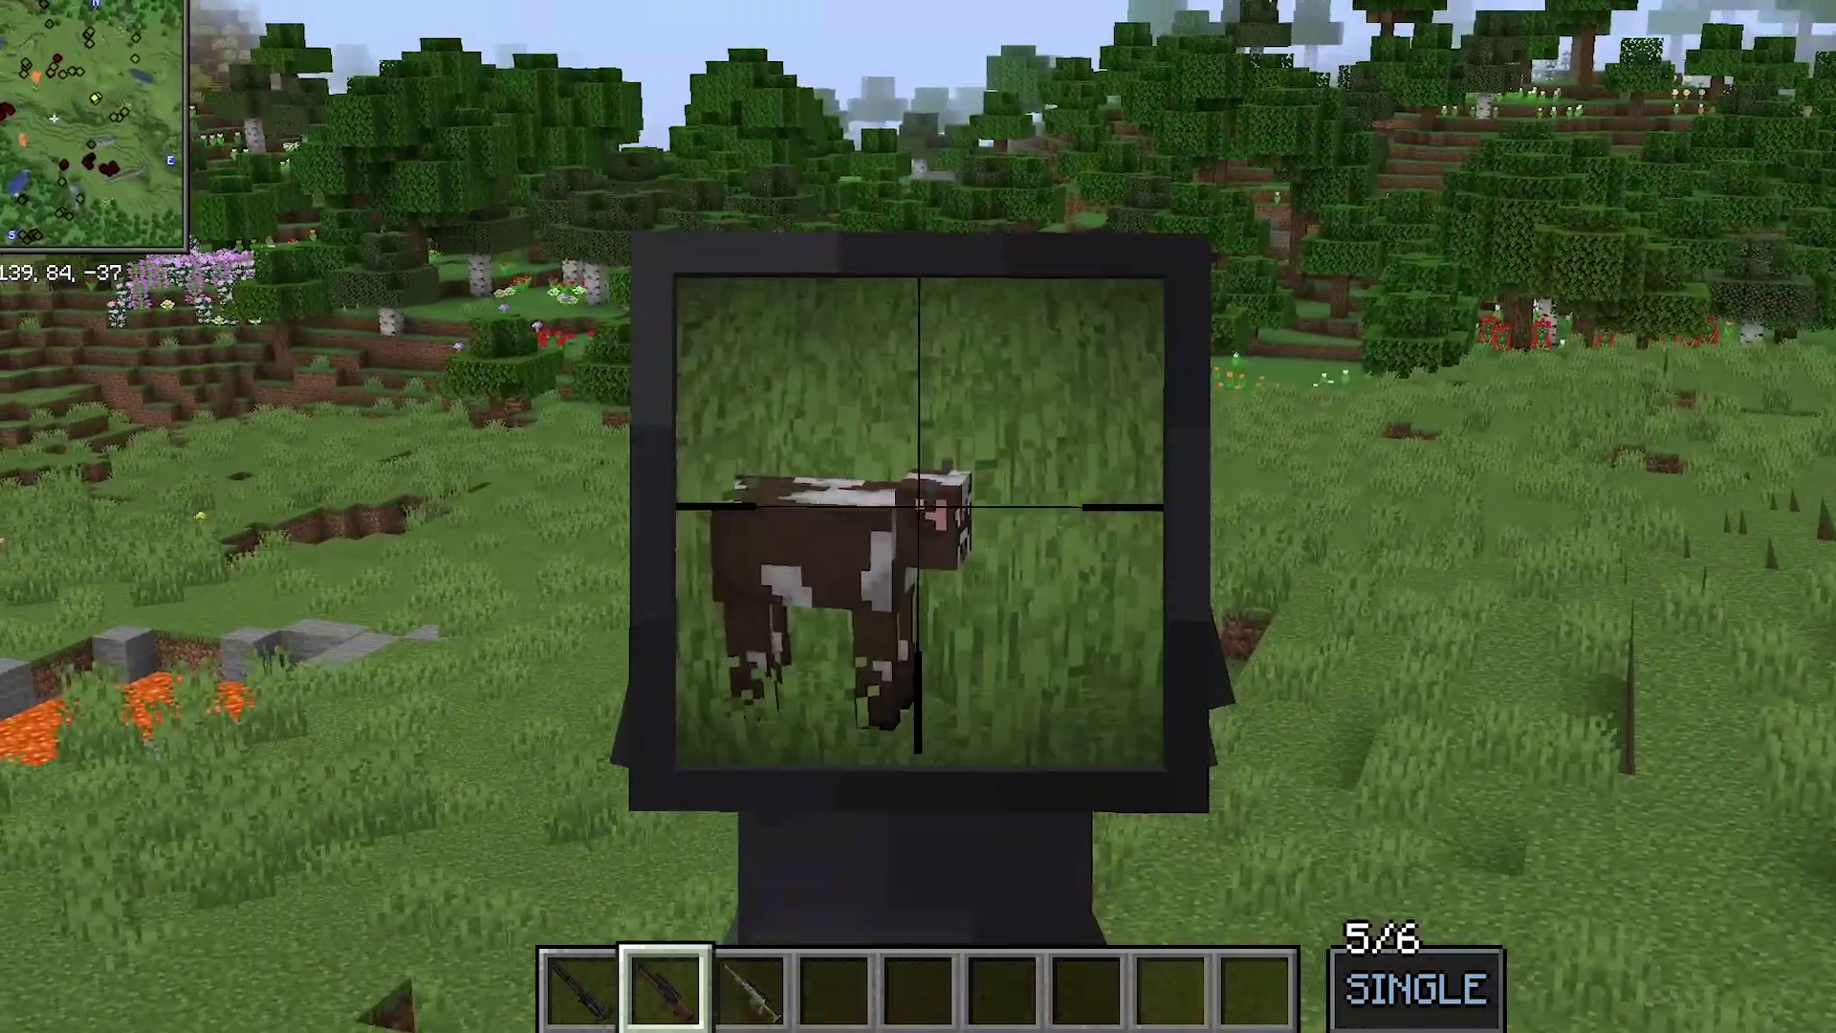
{"action": "left_click", "coordinate": [917, 516]}
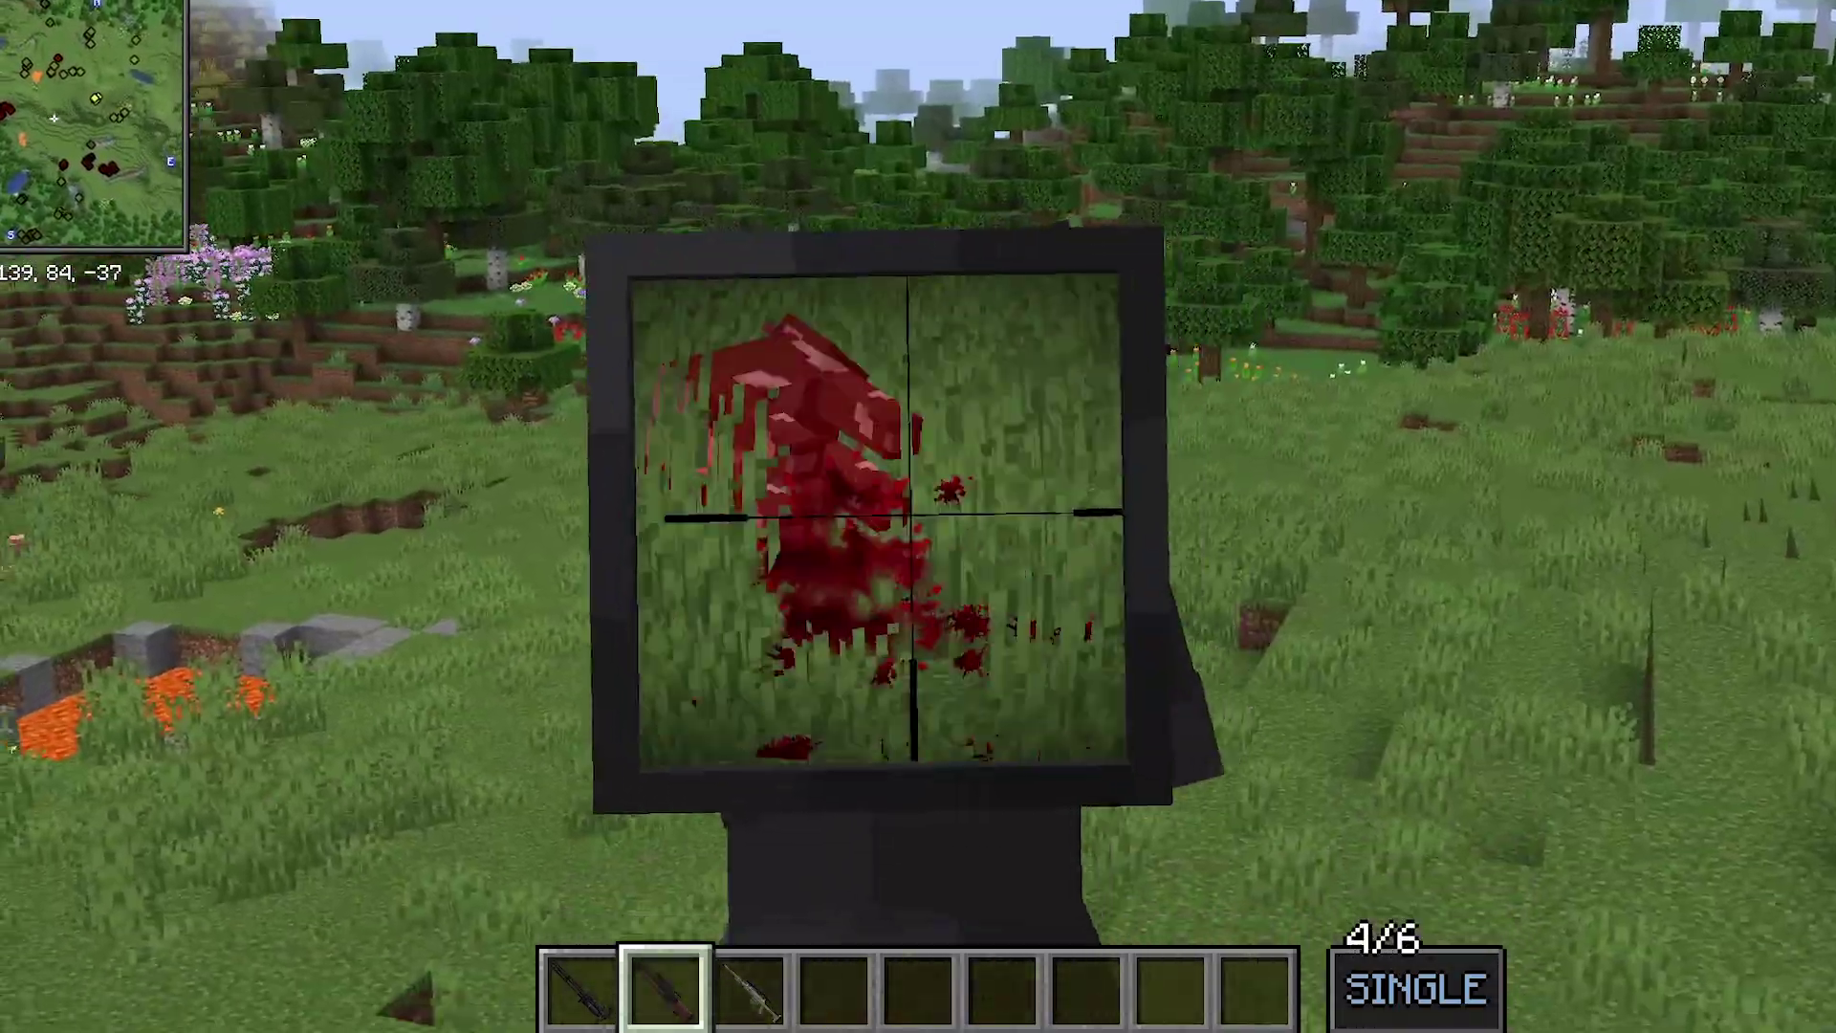
{"action": "right_click", "coordinate": [918, 517]}
{"action": "right_click", "coordinate": [918, 516]}
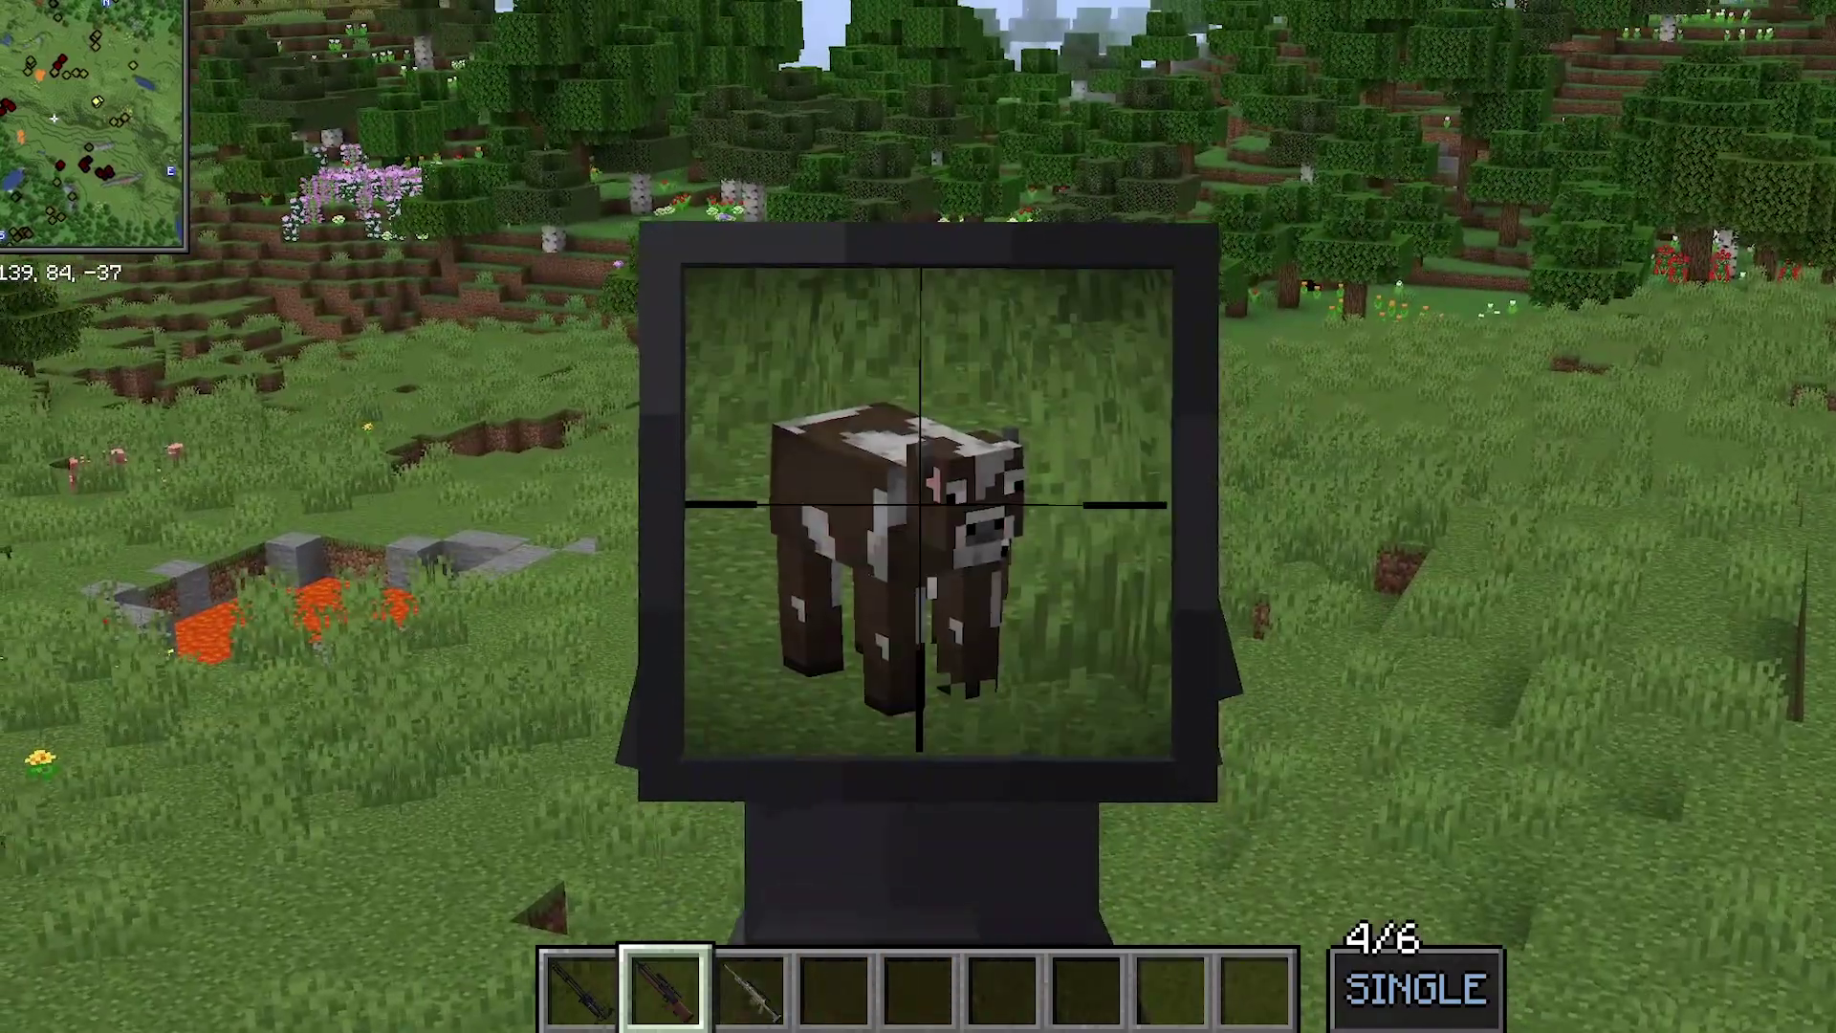
{"action": "left_click", "coordinate": [918, 516]}
{"action": "right_click", "coordinate": [918, 516]}
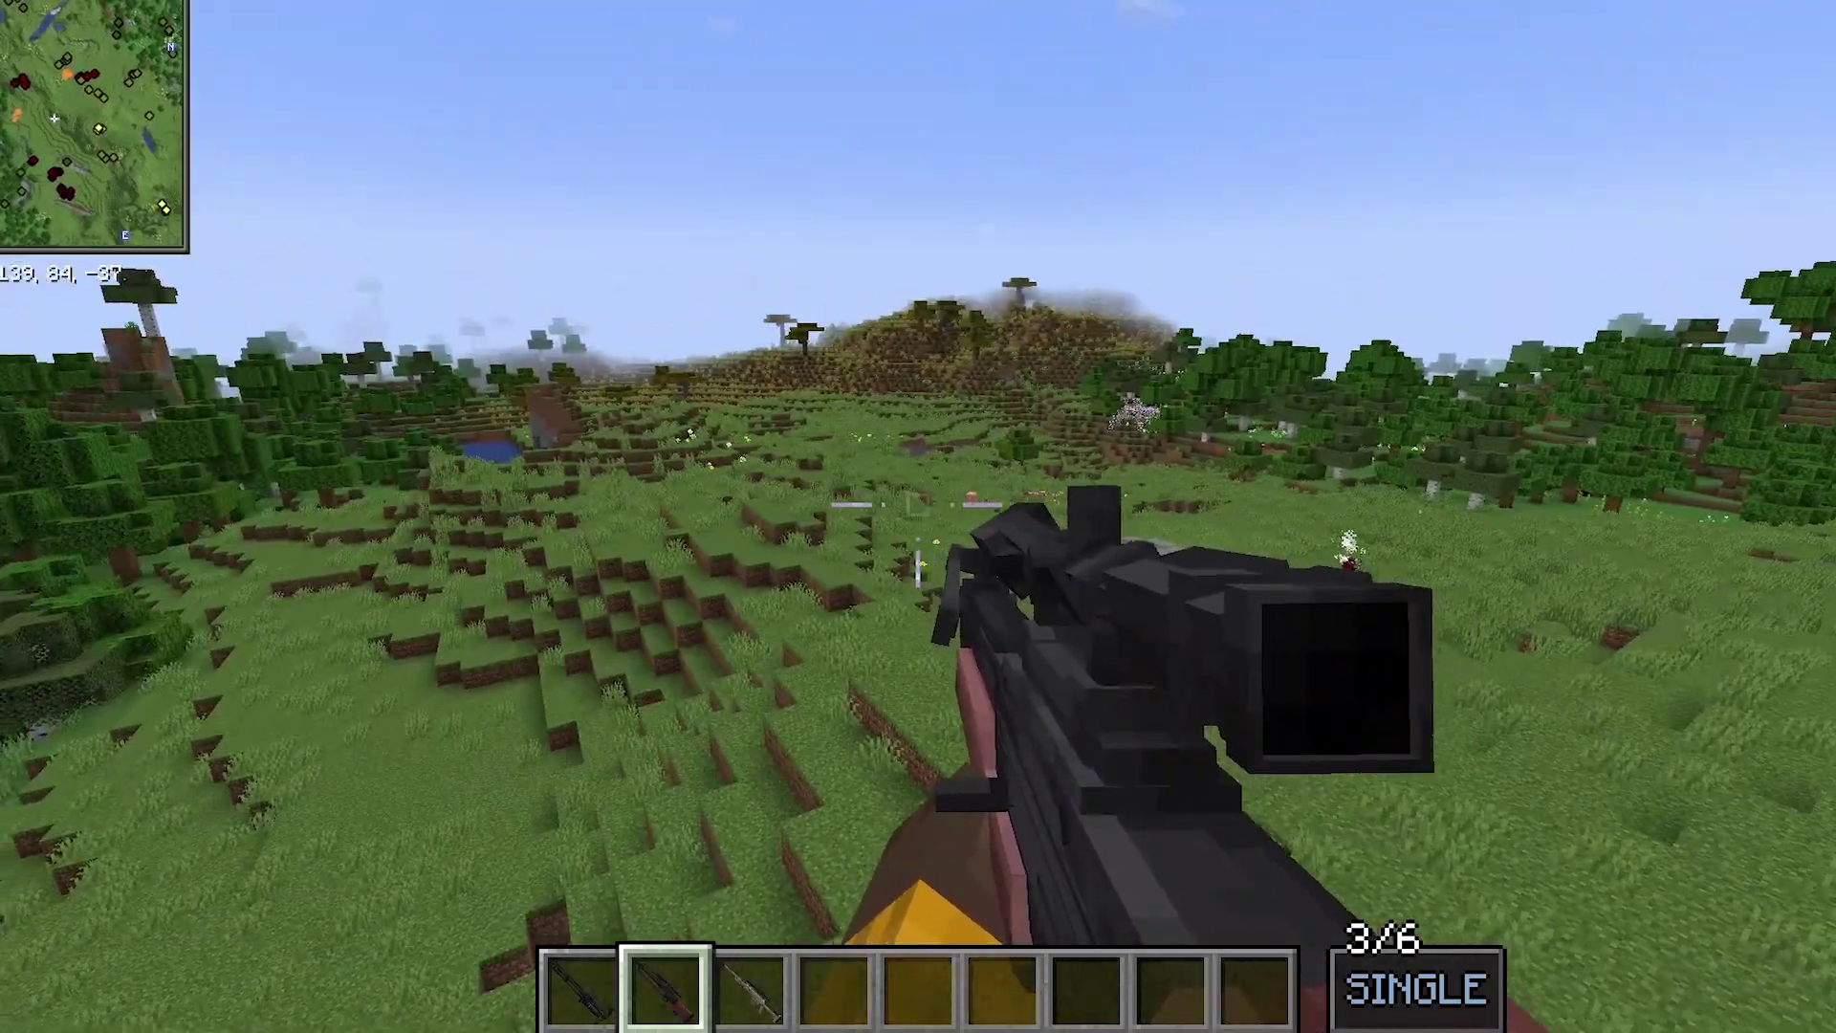
Switch to the Ballista and kill the cow with one scoped shot.
{"action": "scroll", "coordinate": [918, 516], "scroll_direction": "down", "scroll_amount": 1}
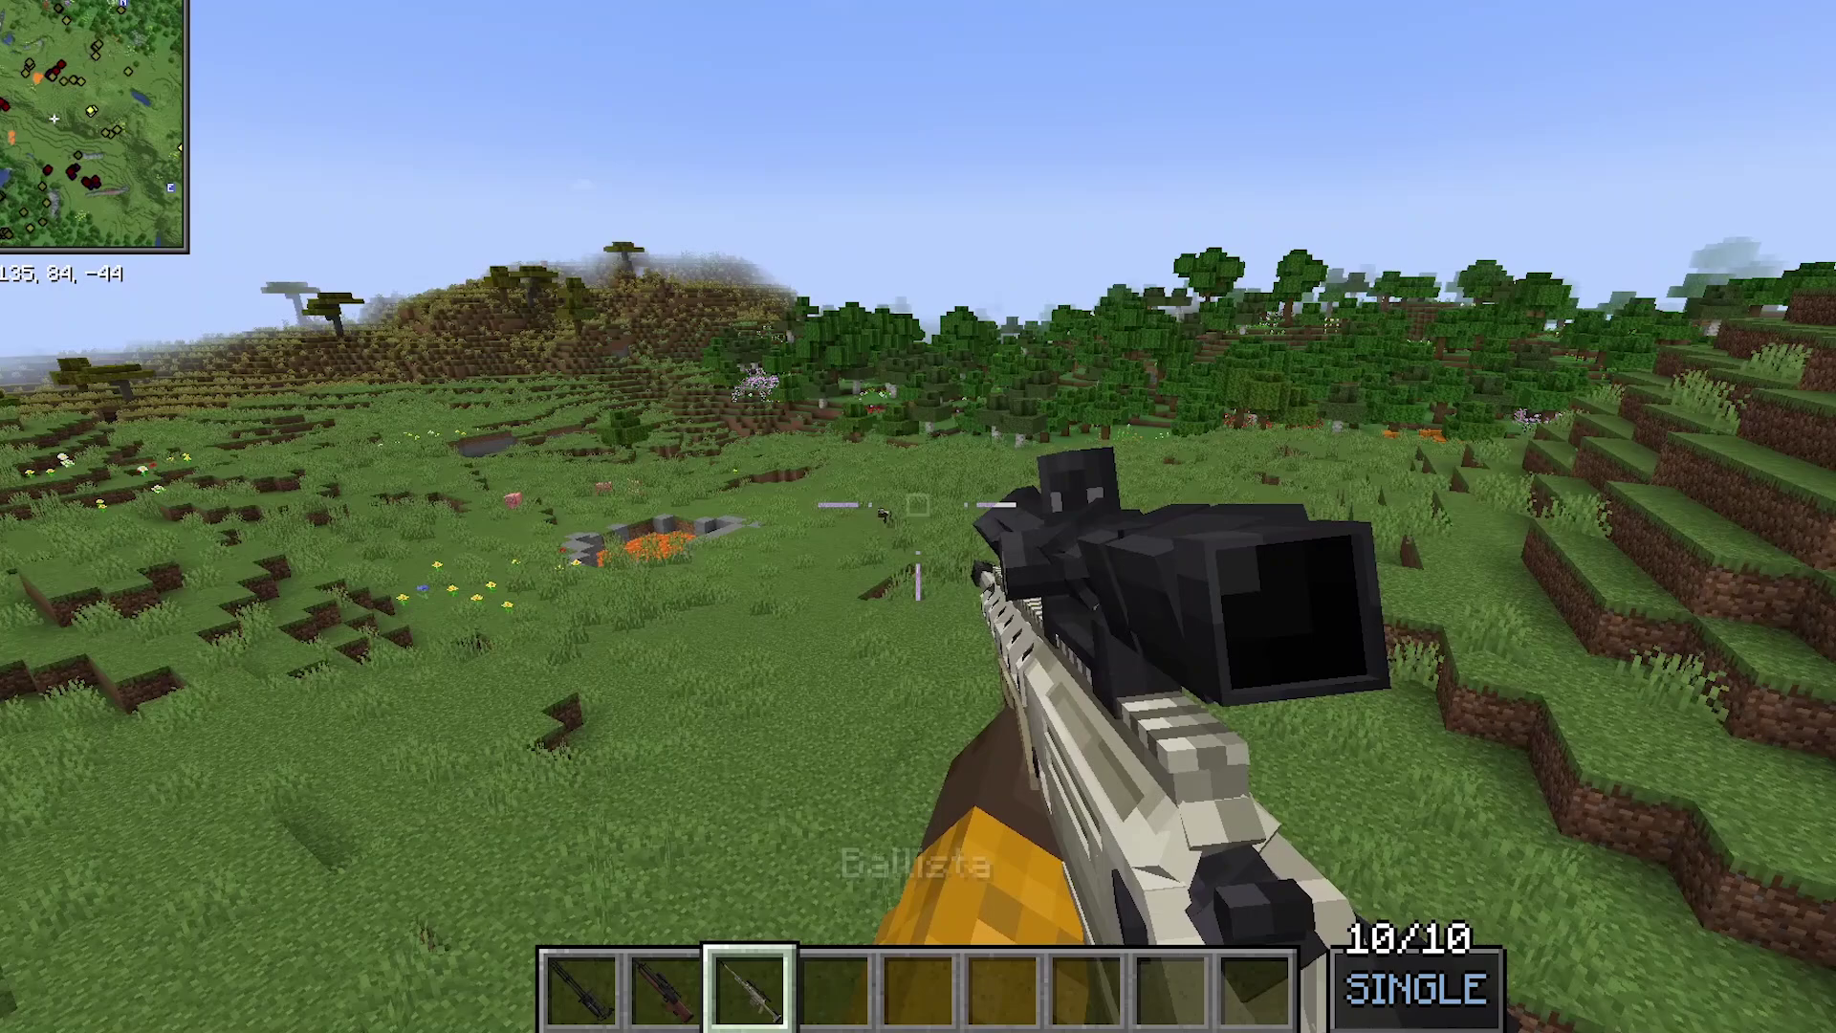
{"action": "right_click", "coordinate": [918, 516]}
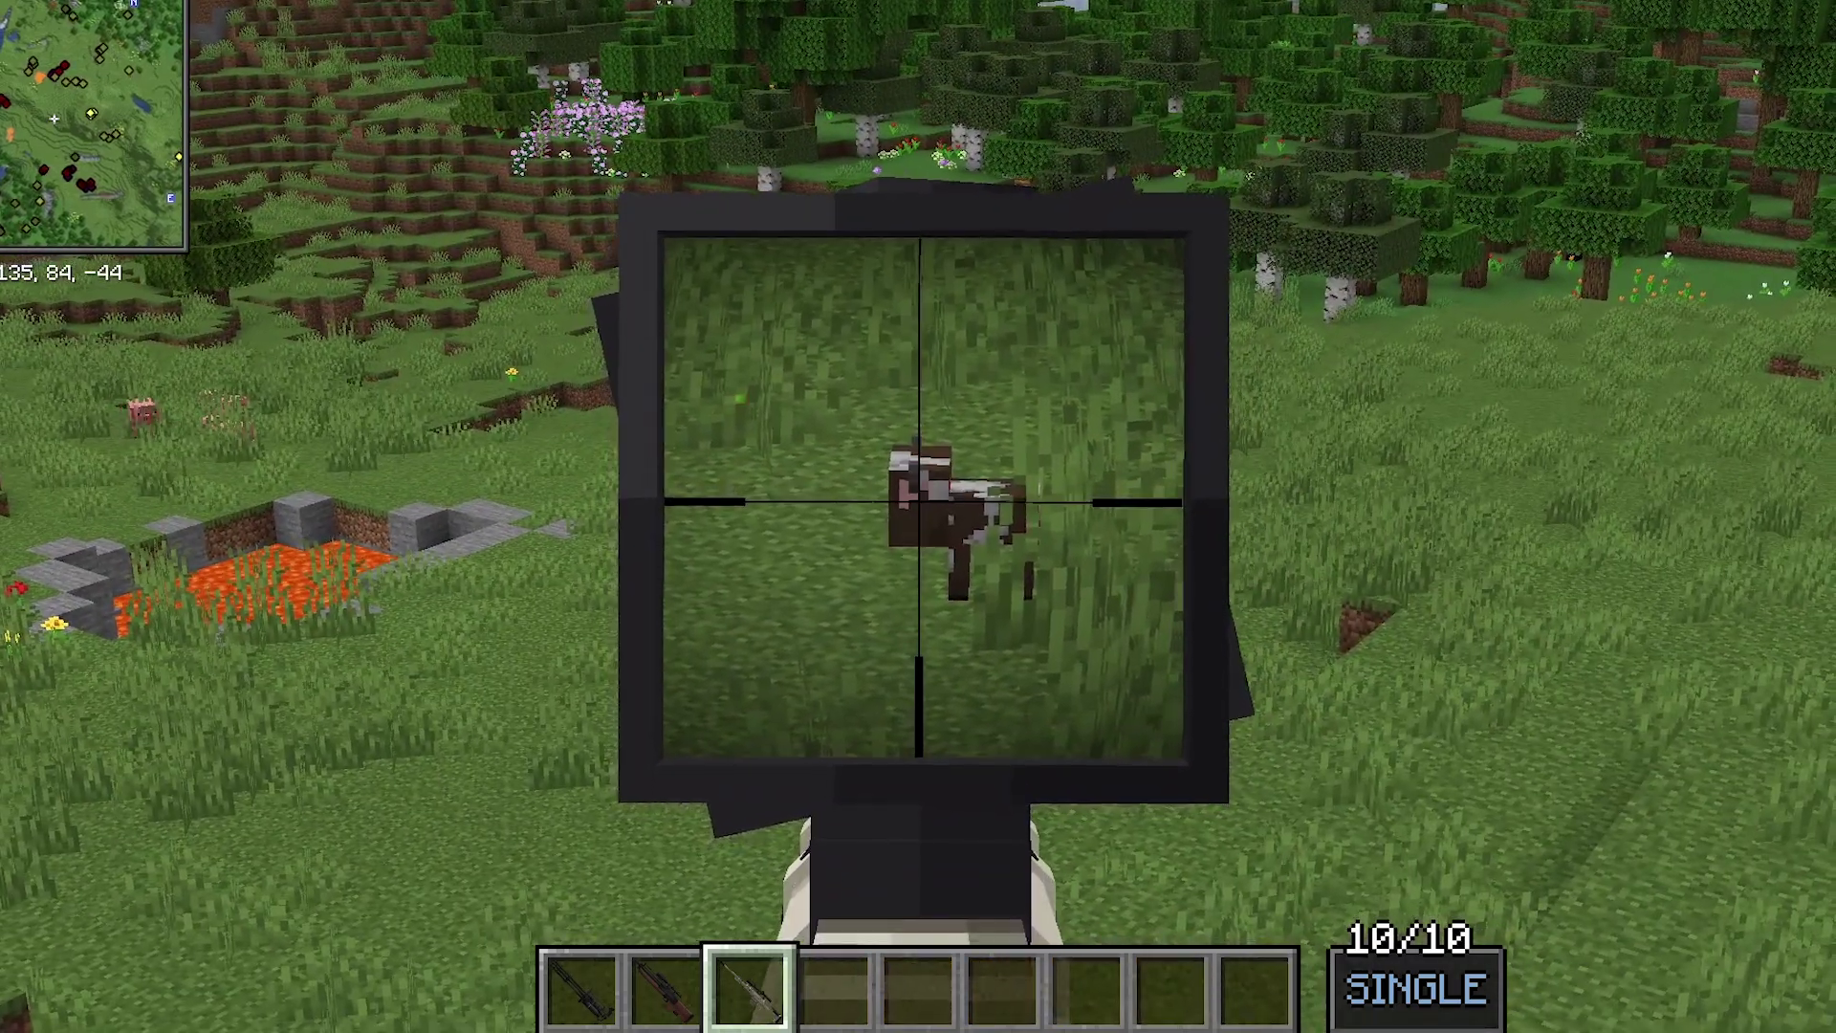
{"action": "left_click", "coordinate": [918, 516]}
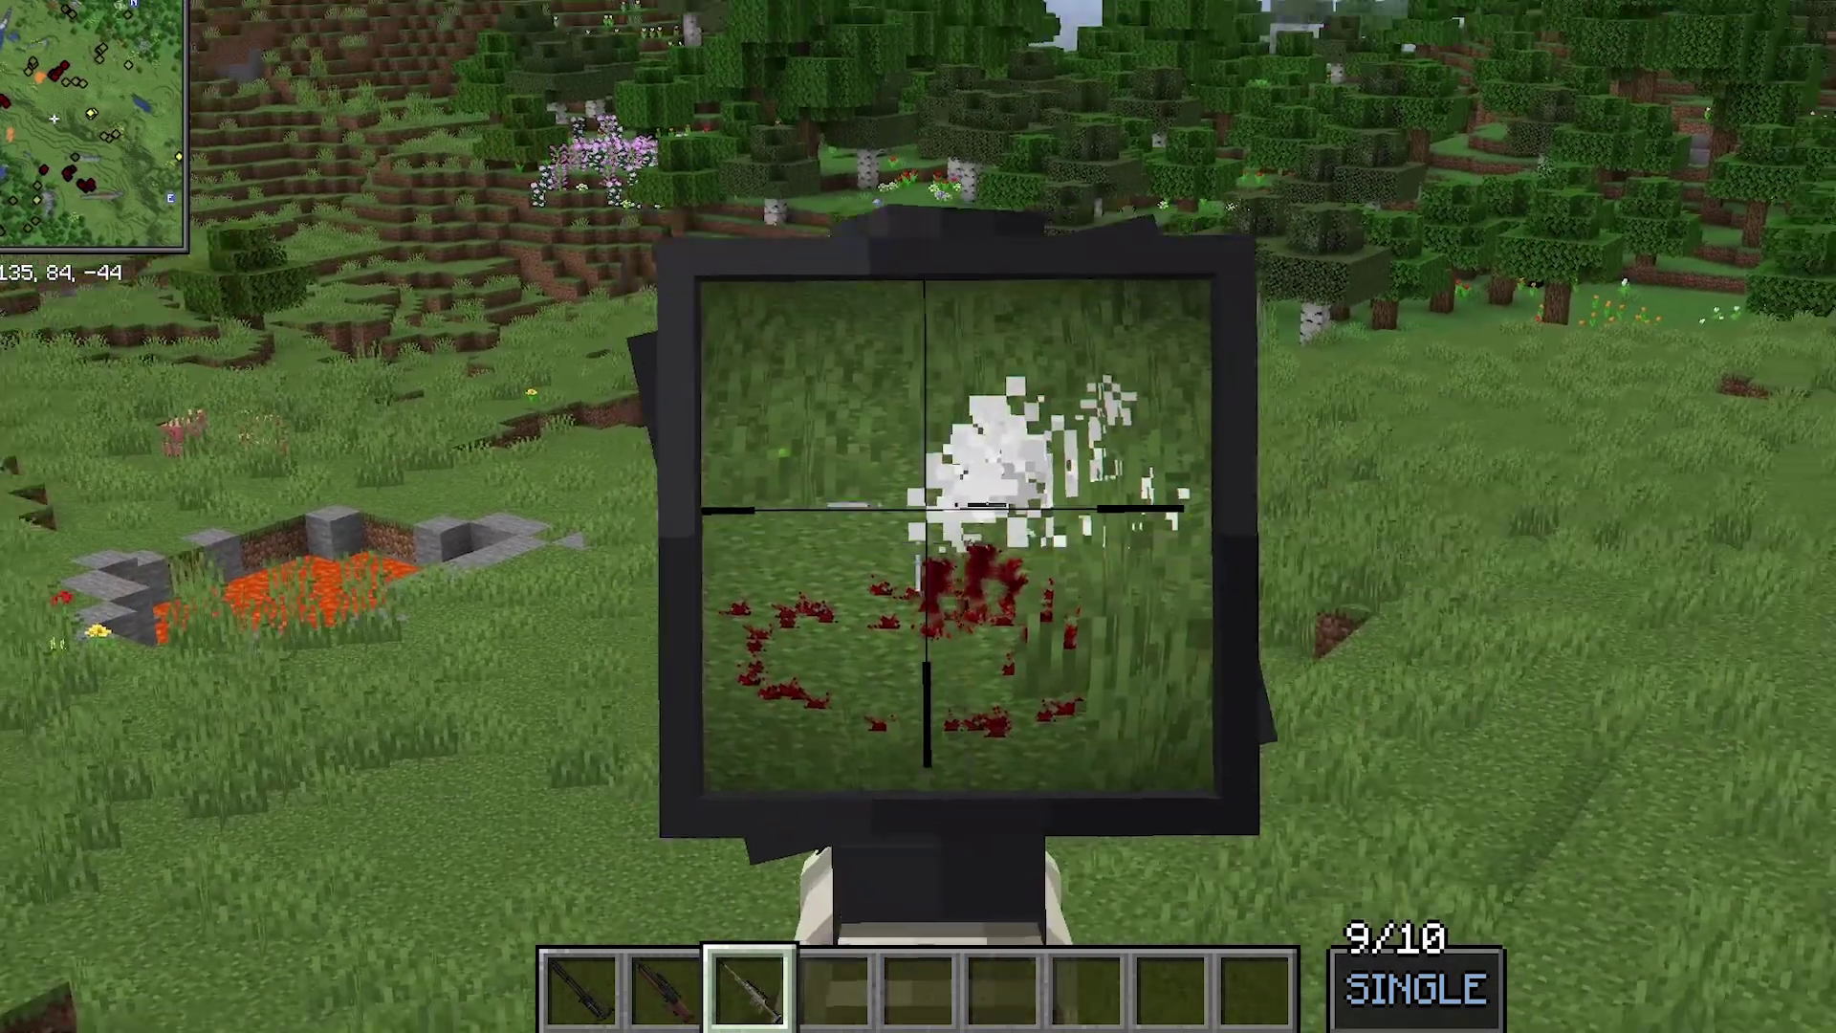
{"action": "right_click", "coordinate": [918, 516]}
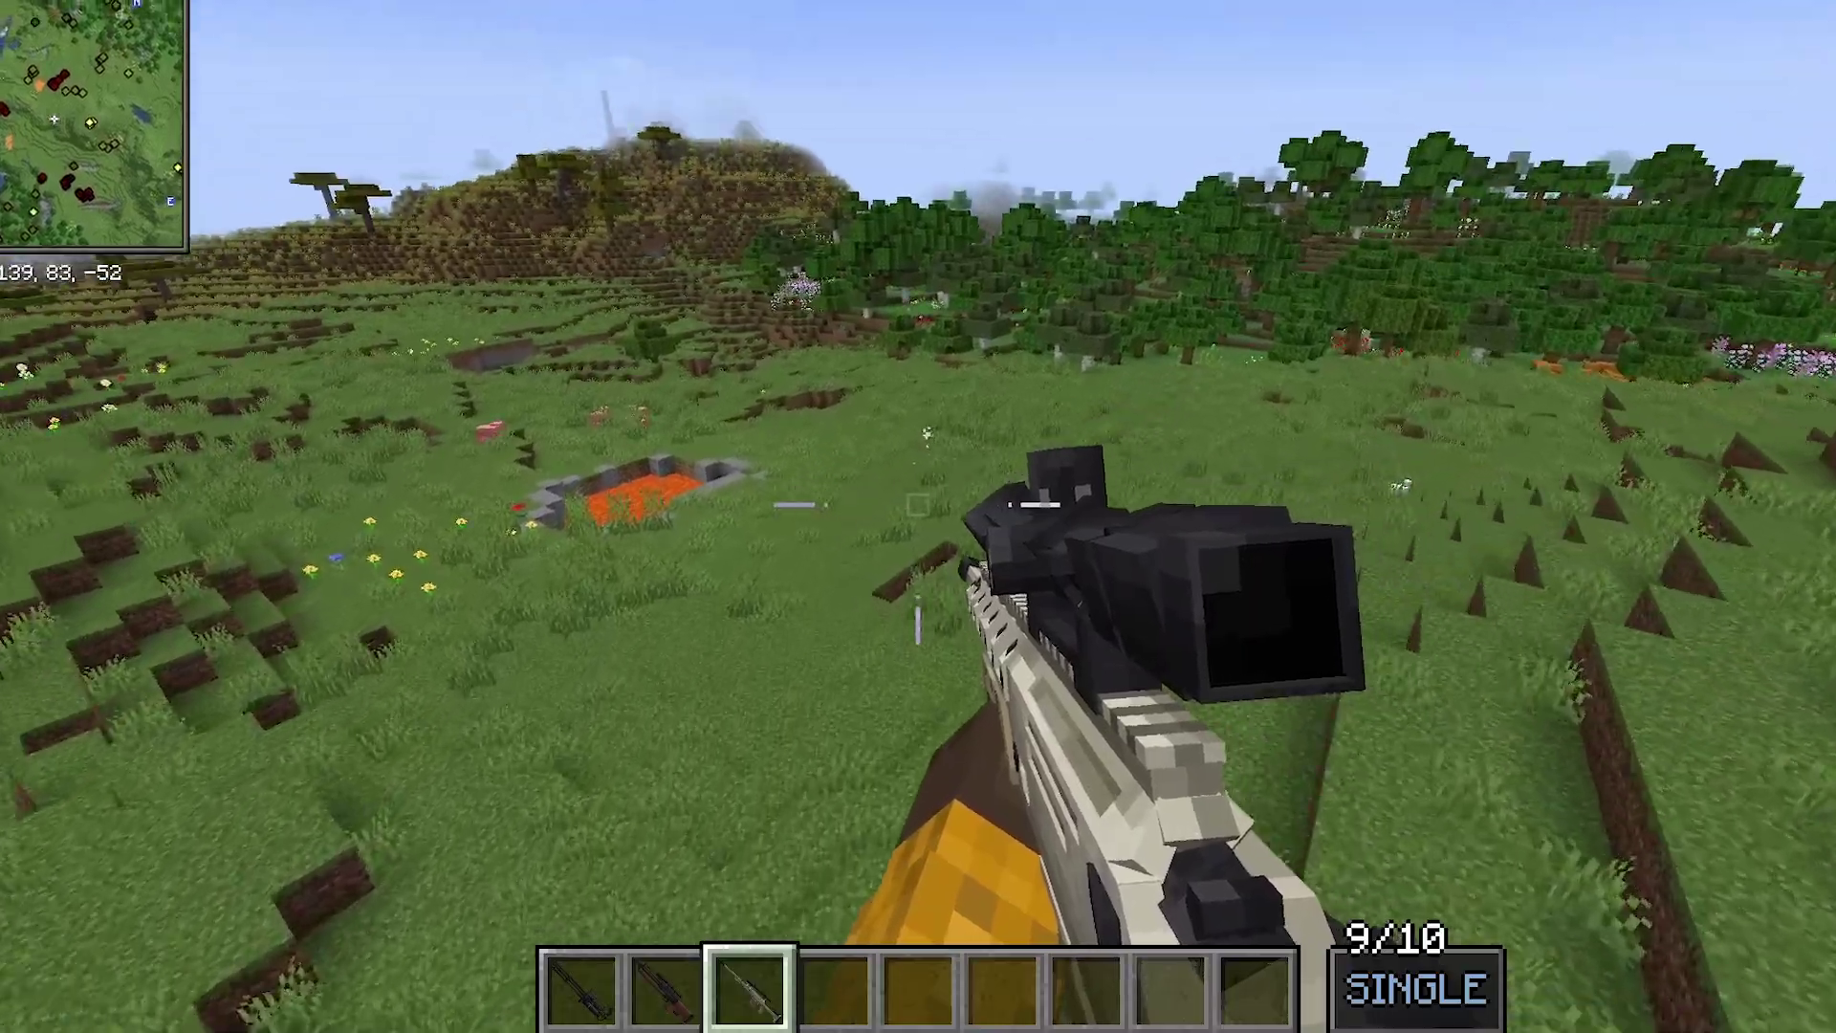